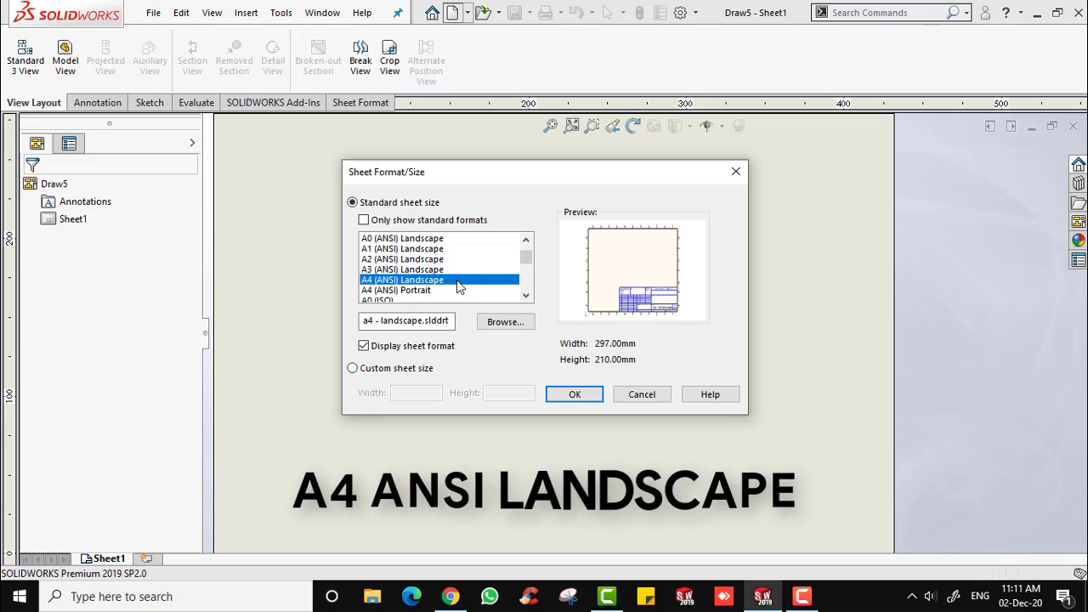
Create the drawing sheet in A4 (ANSI) Landscape format and dismiss the Model View command.
{"action": "left_click", "coordinate": [575, 394]}
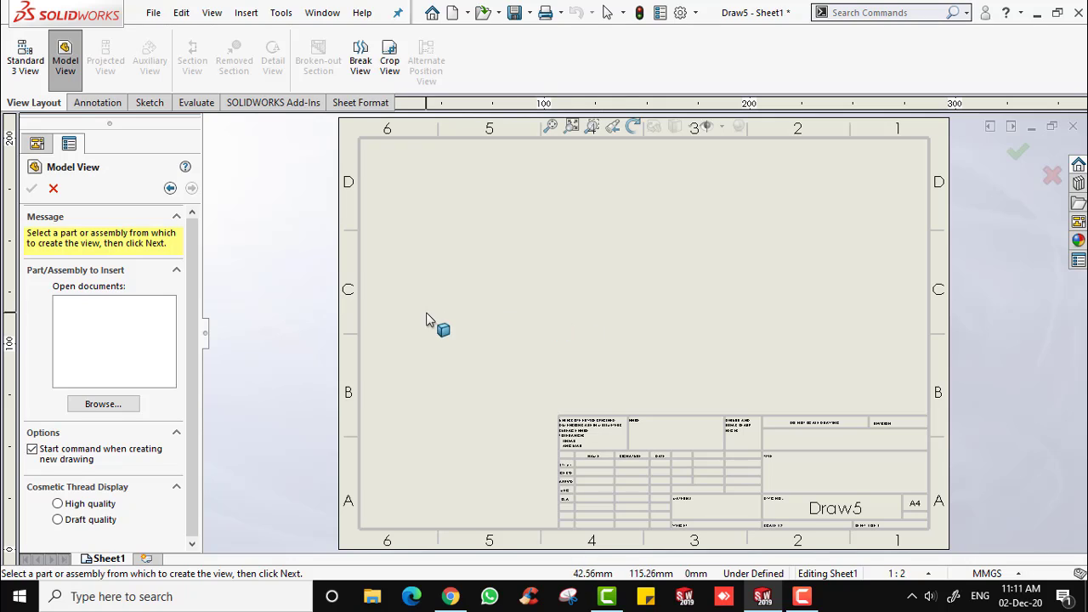
{"action": "left_click", "coordinate": [53, 188]}
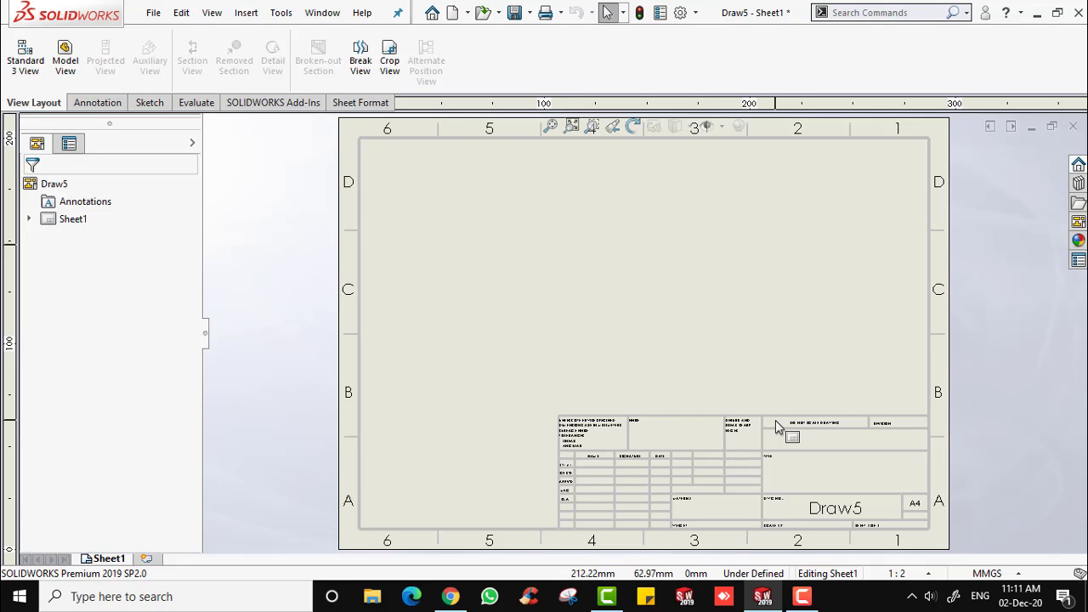
Switch to editing the sheet format and delete the entire existing title block, keeping the border frame.
{"action": "right_click", "coordinate": [698, 217]}
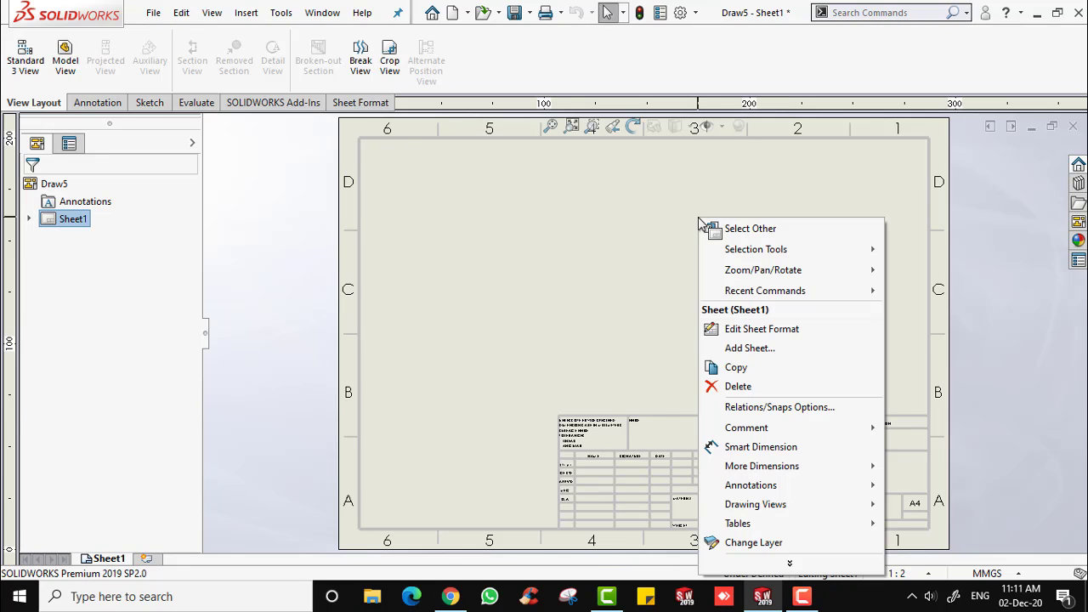
{"action": "left_click", "coordinate": [771, 329]}
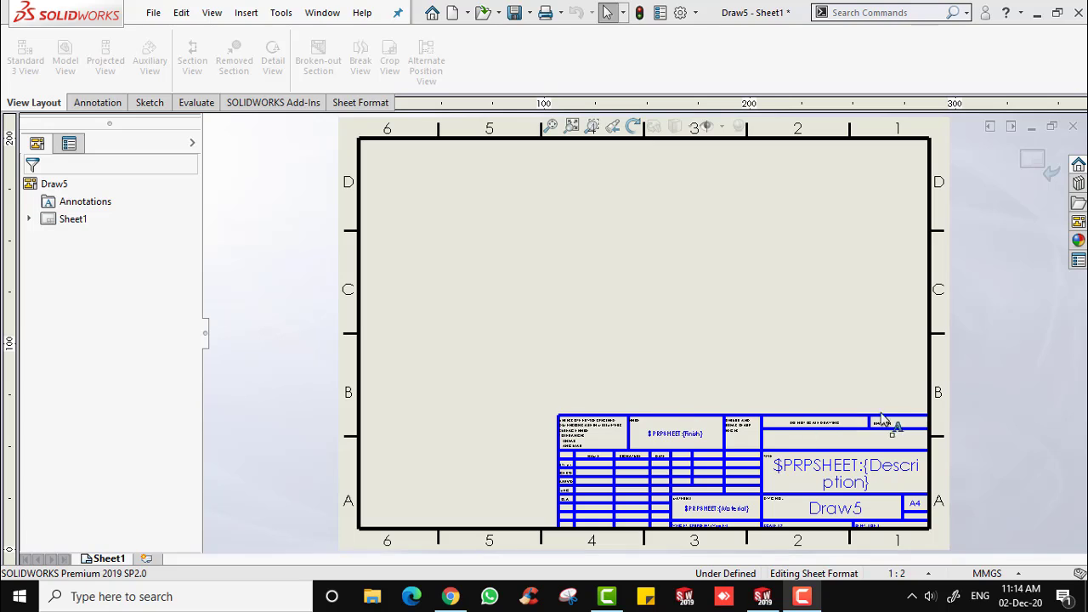
{"action": "left_click_drag", "start_coordinate": [543, 394], "coordinate": [936, 541]}
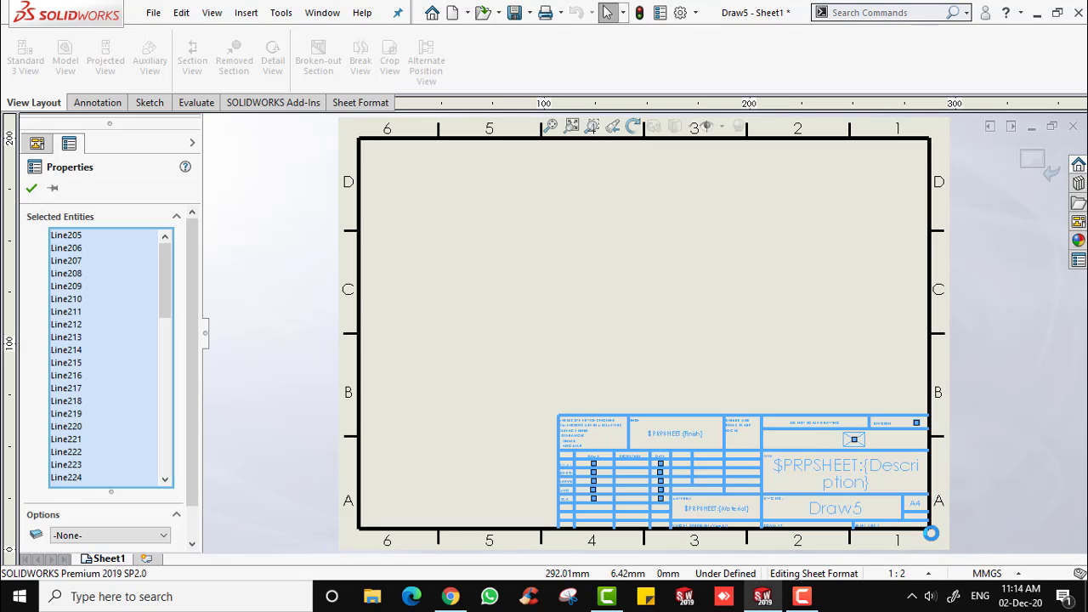
{"action": "key", "text": "Delete"}
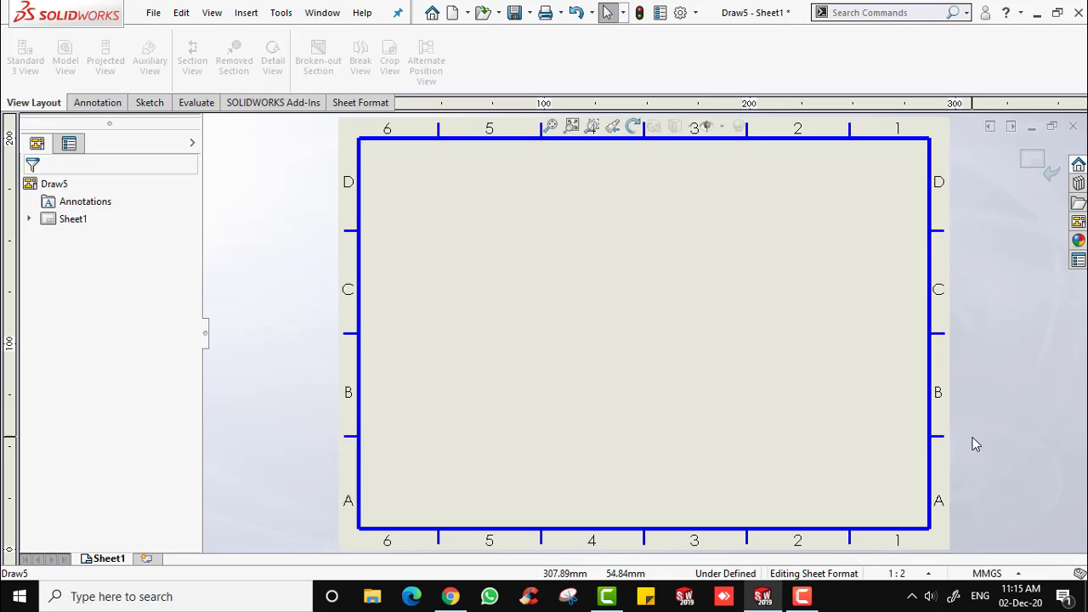
Sketch a corner rectangle about 156 mm wide and 88 mm high in the empty space outside the sheet, beyond its lower-right corner.
{"action": "scroll", "coordinate": [977, 464], "scroll_direction": "up", "scroll_amount": 5}
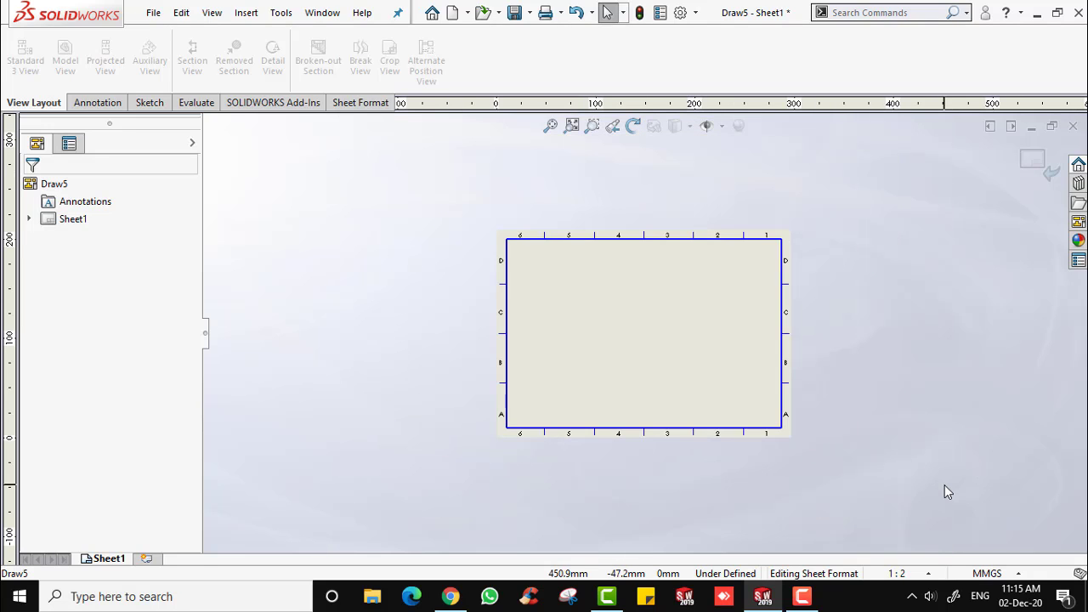
{"action": "scroll", "coordinate": [945, 488], "scroll_direction": "up", "scroll_amount": 2}
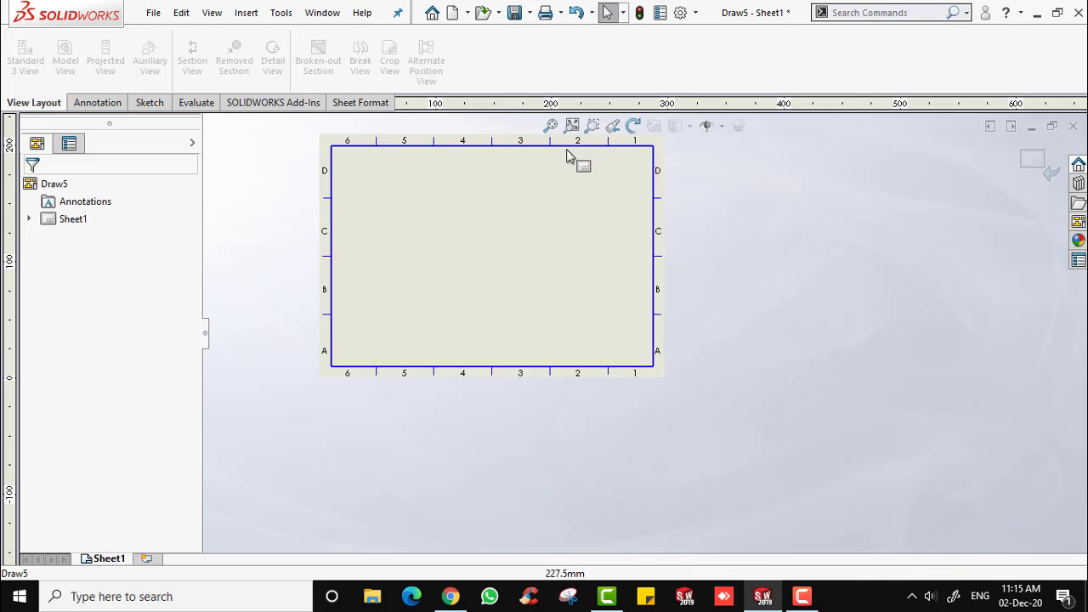
{"action": "left_click", "coordinate": [150, 102]}
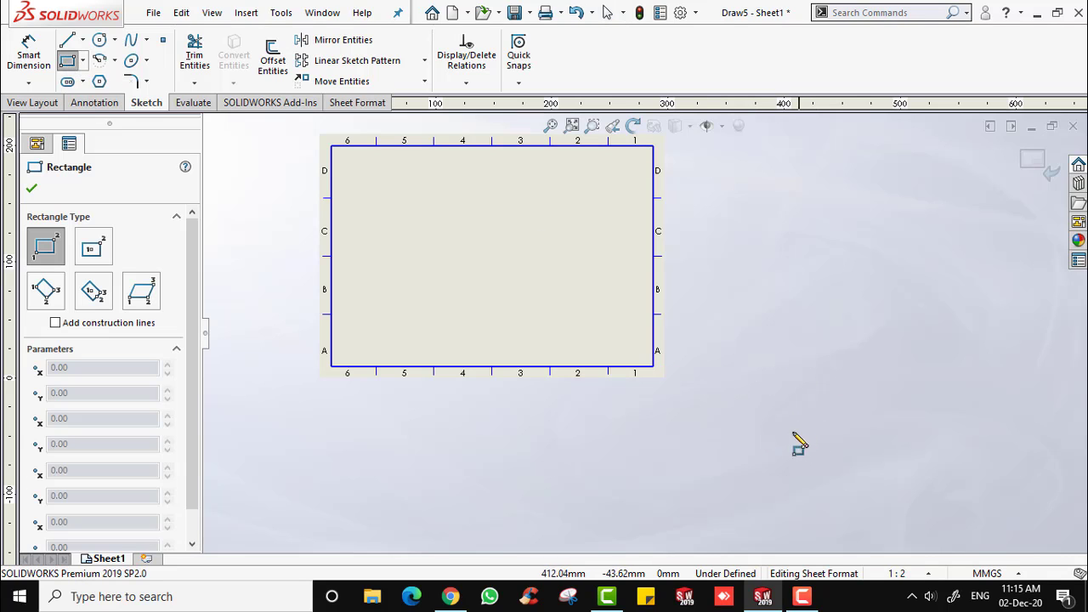
{"action": "left_click", "coordinate": [729, 413]}
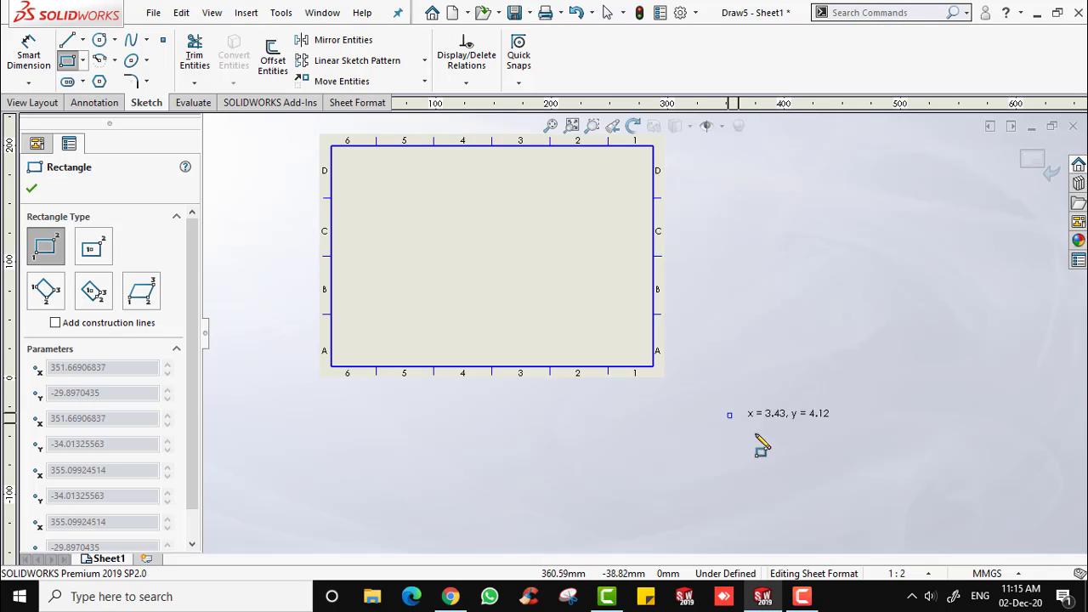
{"action": "left_click", "coordinate": [909, 513]}
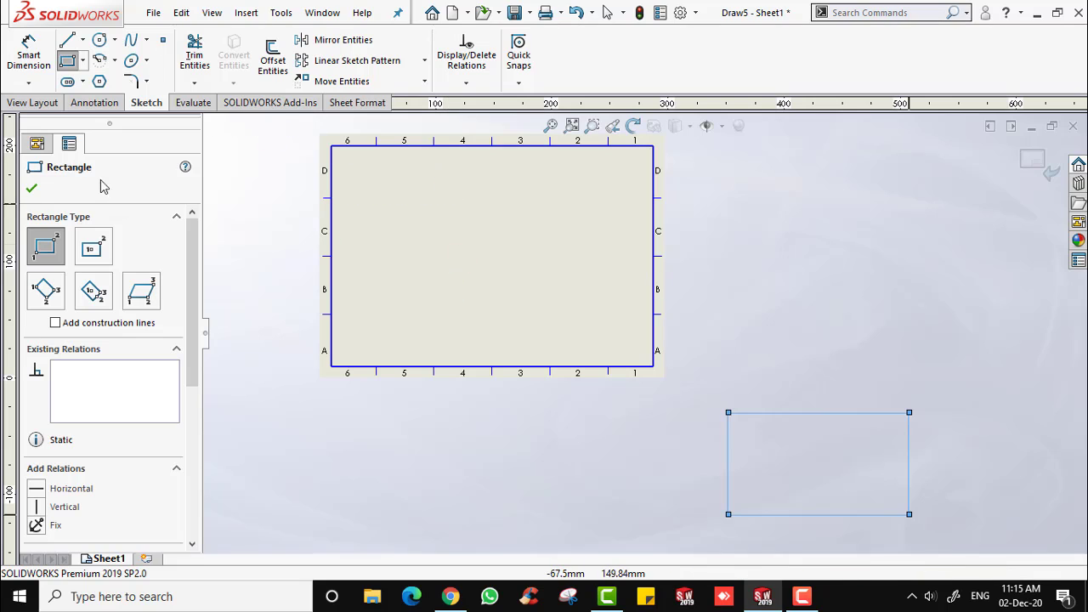
{"action": "left_click", "coordinate": [32, 188]}
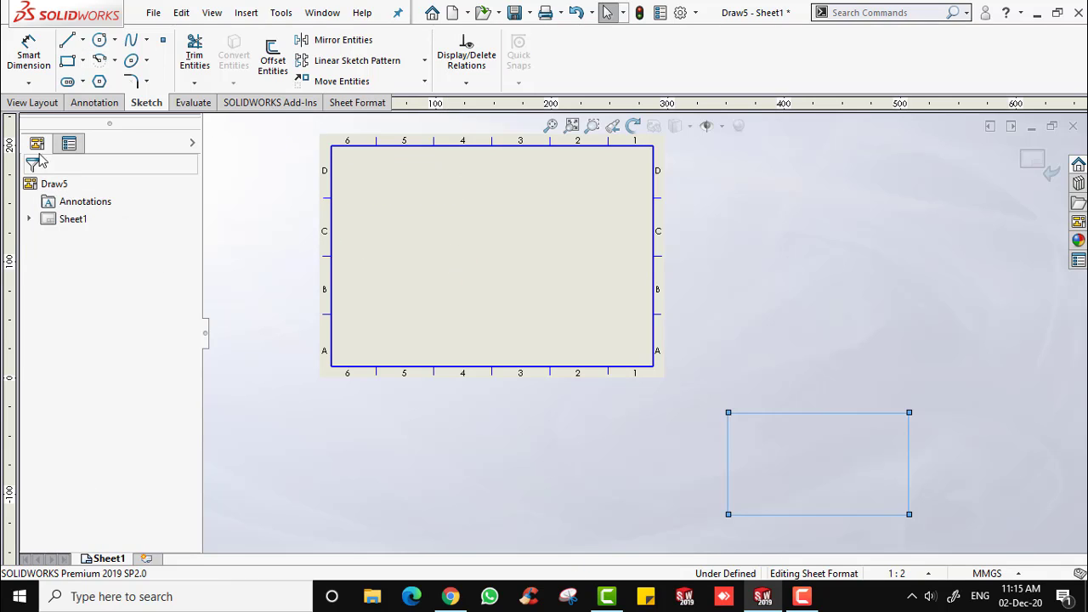
Dimension the rectangle's top edge with Smart Dimension and set its width to 100 mm.
{"action": "left_click", "coordinate": [31, 68]}
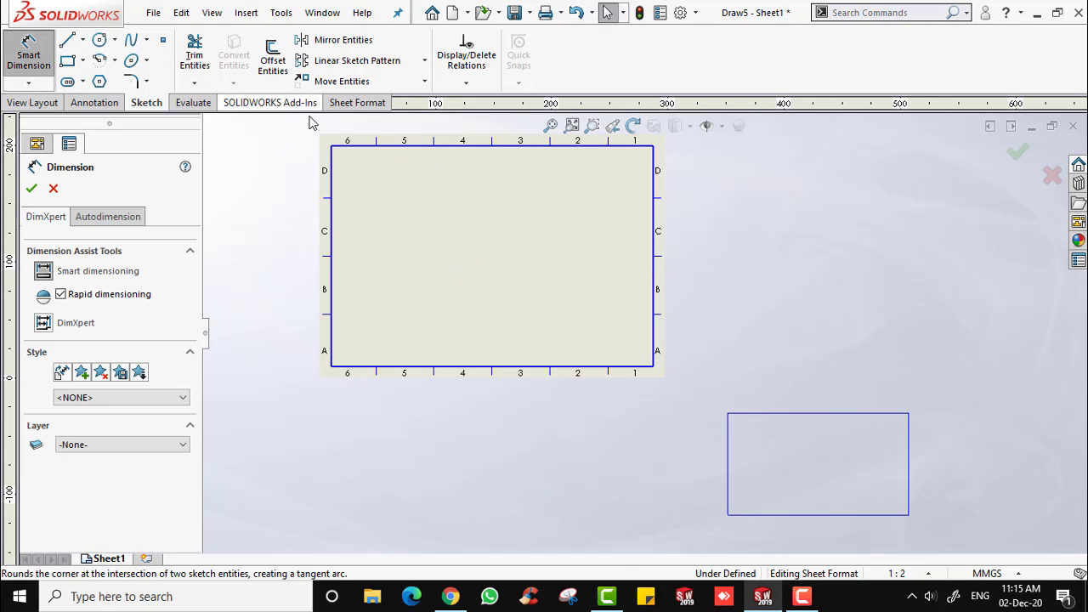
{"action": "left_click", "coordinate": [819, 415]}
{"action": "left_click", "coordinate": [831, 414]}
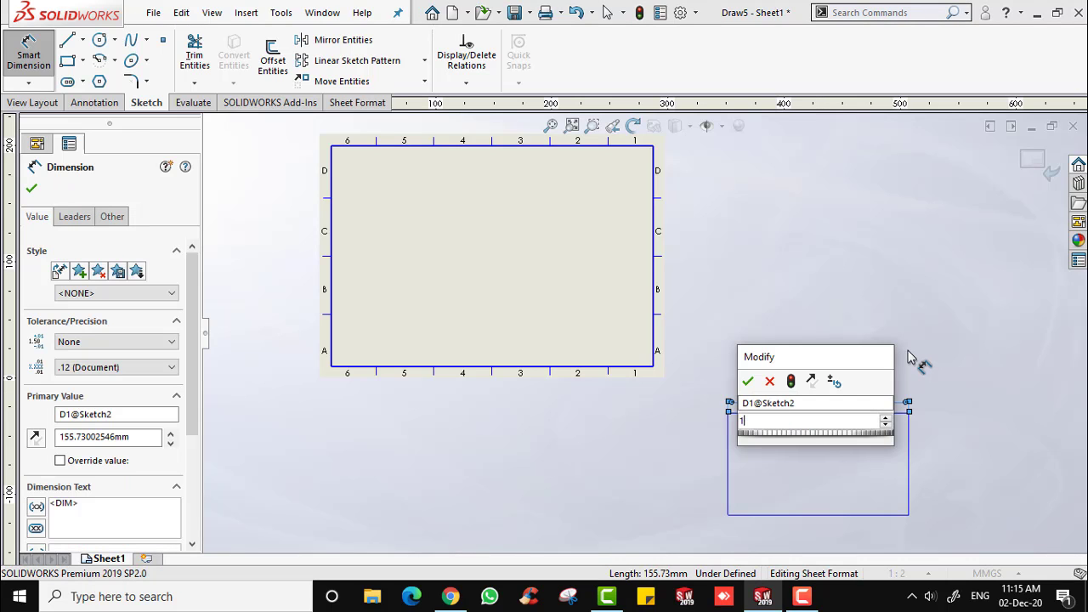
{"action": "type", "text": "100"}
{"action": "key", "text": "Return"}
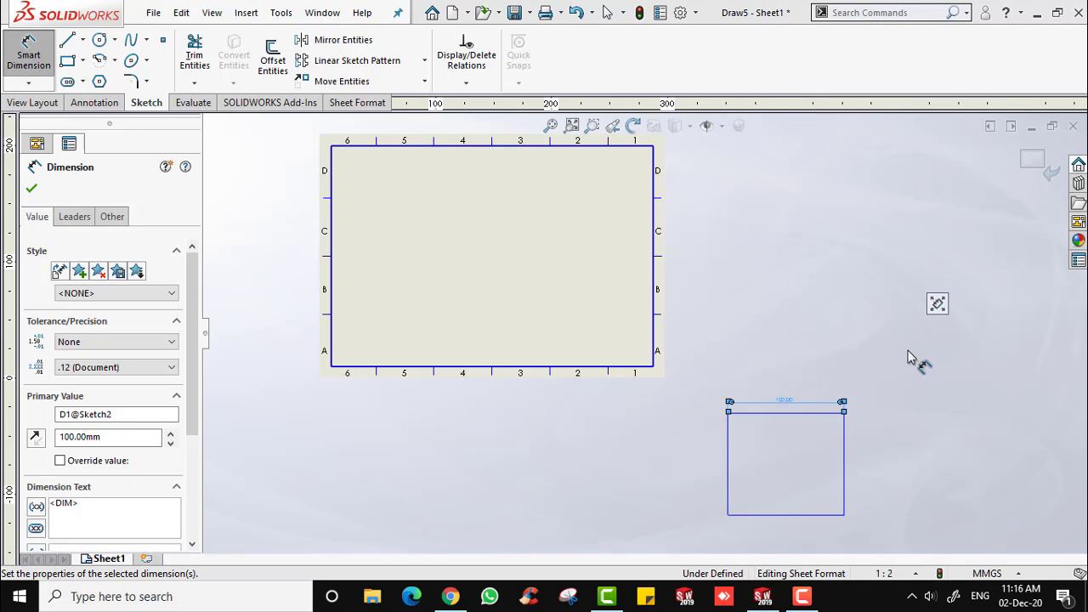
Dimension the rectangle's left edge, set its height to 50 mm, and finish dimensioning.
{"action": "left_click", "coordinate": [727, 456]}
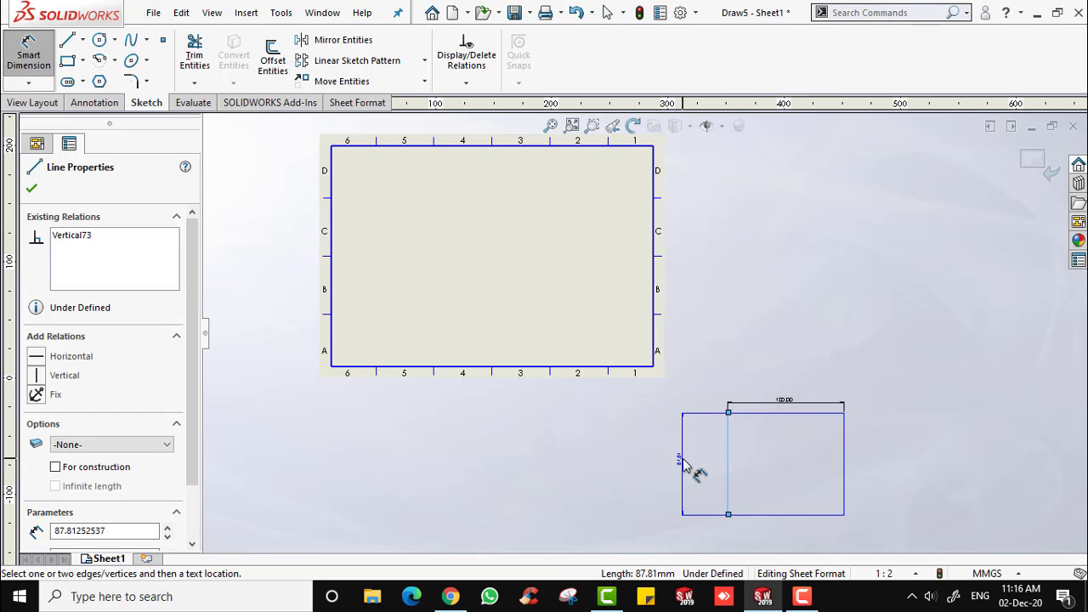
{"action": "left_click", "coordinate": [683, 461]}
{"action": "type", "text": "50"}
{"action": "key", "text": "Return"}
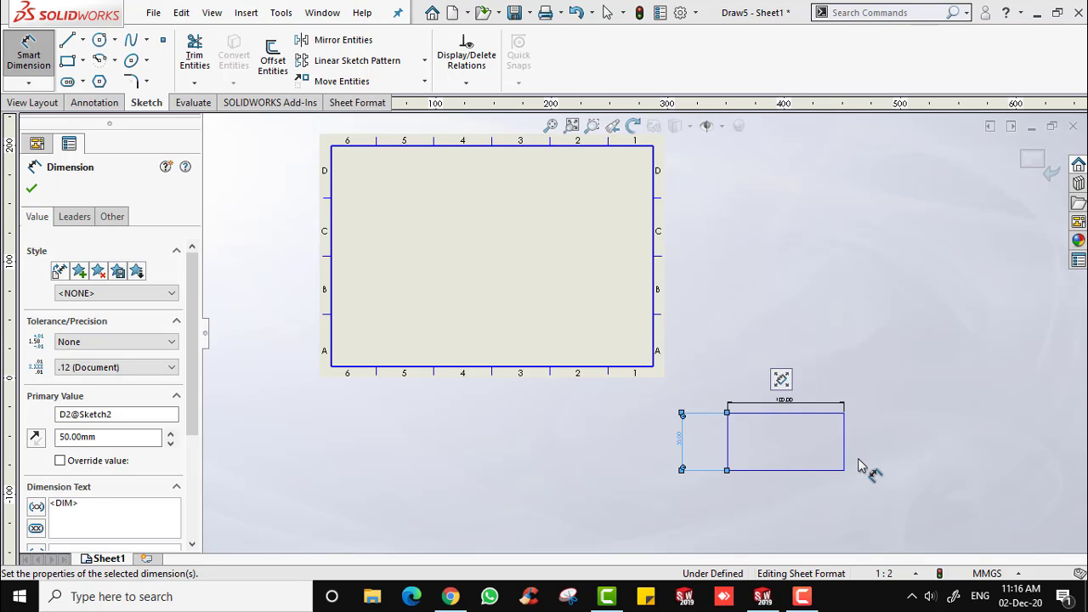
{"action": "scroll", "coordinate": [861, 466], "scroll_direction": "down", "scroll_amount": 4}
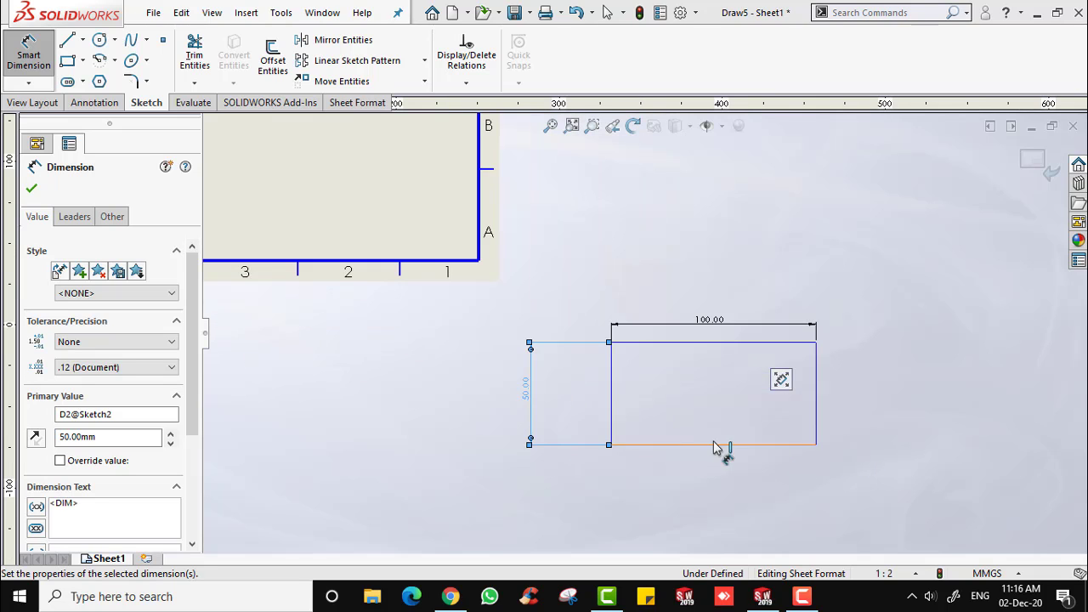
{"action": "scroll", "coordinate": [511, 366], "scroll_direction": "down", "scroll_amount": 1}
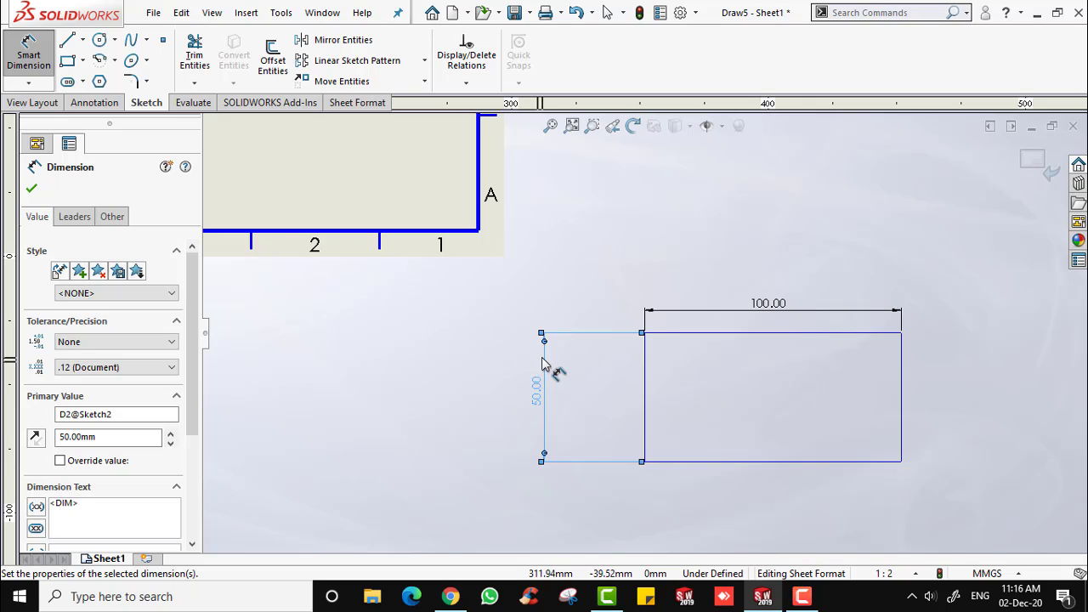
{"action": "scroll", "coordinate": [543, 356], "scroll_direction": "down", "scroll_amount": 1}
{"action": "scroll", "coordinate": [558, 377], "scroll_direction": "up", "scroll_amount": 1}
{"action": "scroll", "coordinate": [561, 378], "scroll_direction": "down", "scroll_amount": 1}
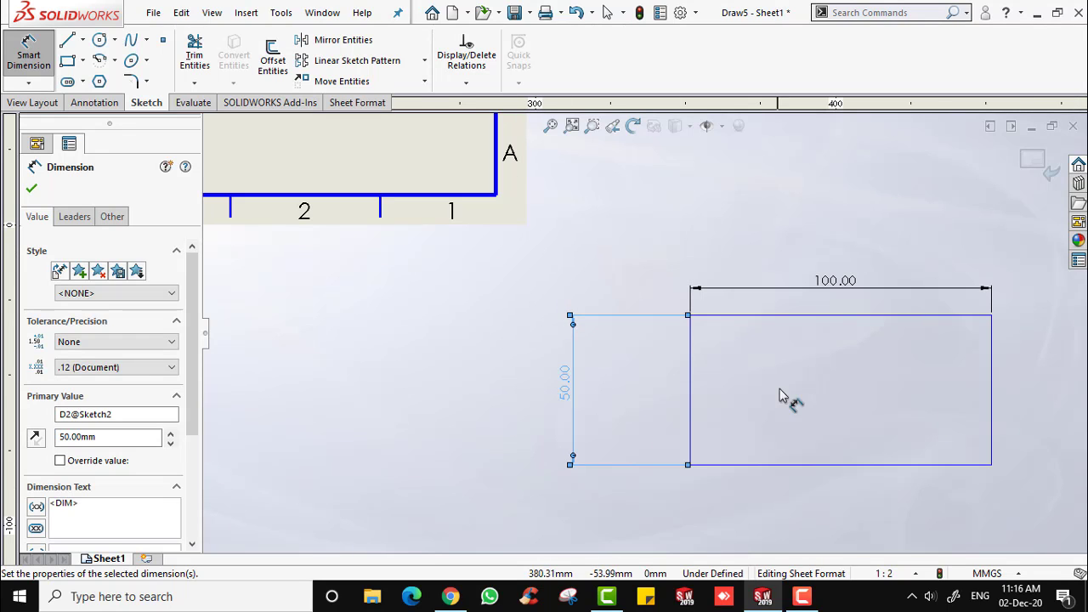
{"action": "scroll", "coordinate": [987, 428], "scroll_direction": "down", "scroll_amount": 1}
{"action": "scroll", "coordinate": [978, 425], "scroll_direction": "up", "scroll_amount": 1}
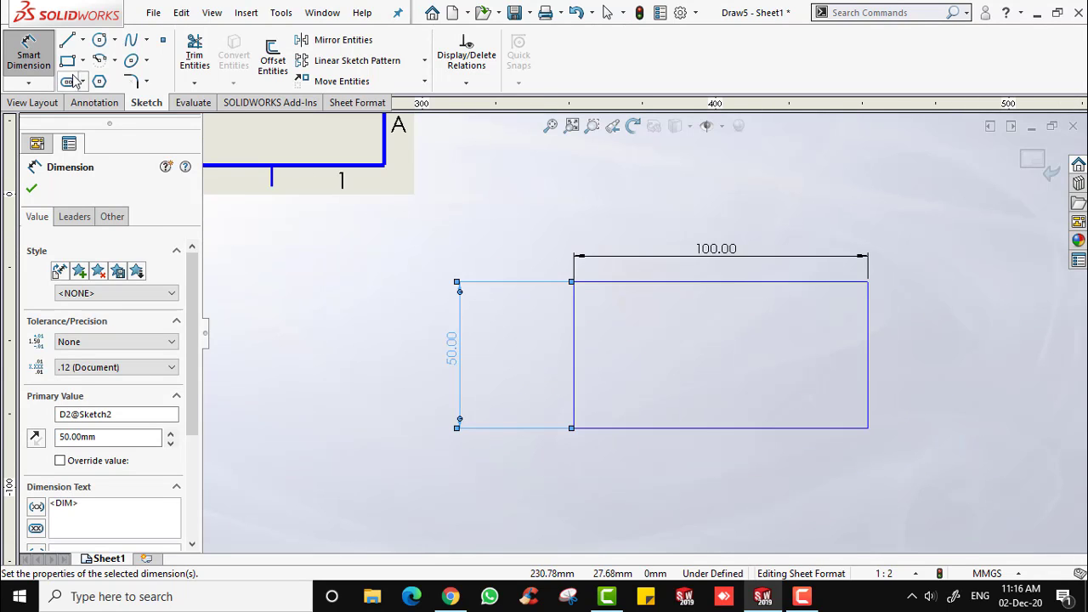
{"action": "left_click", "coordinate": [32, 188]}
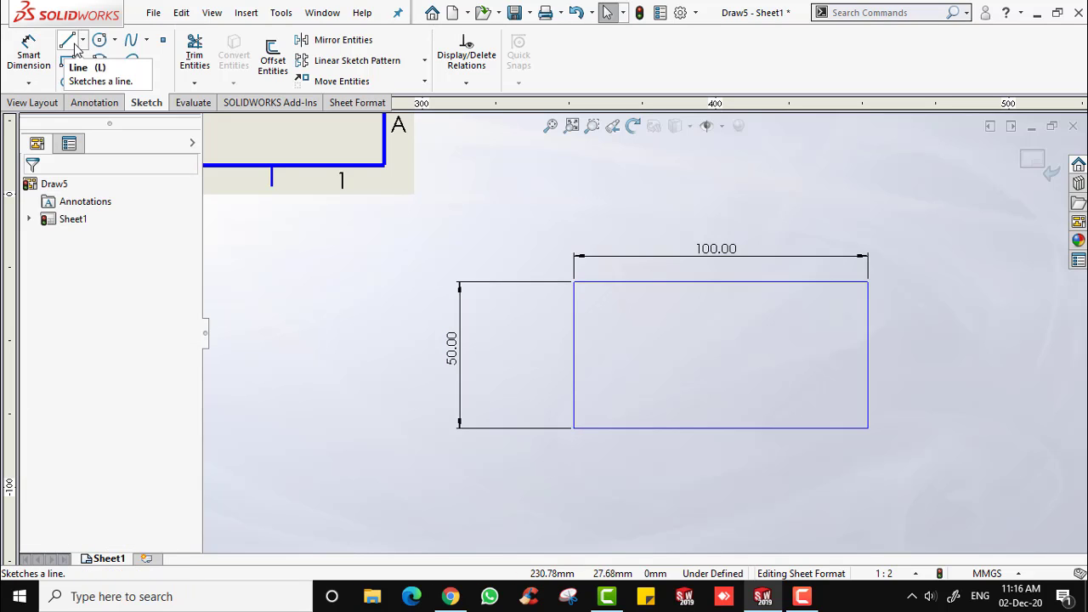
Sketch two full-width horizontal lines in the rectangle's upper half, roughly one fifth and two fifths of the way down.
{"action": "left_click", "coordinate": [73, 46]}
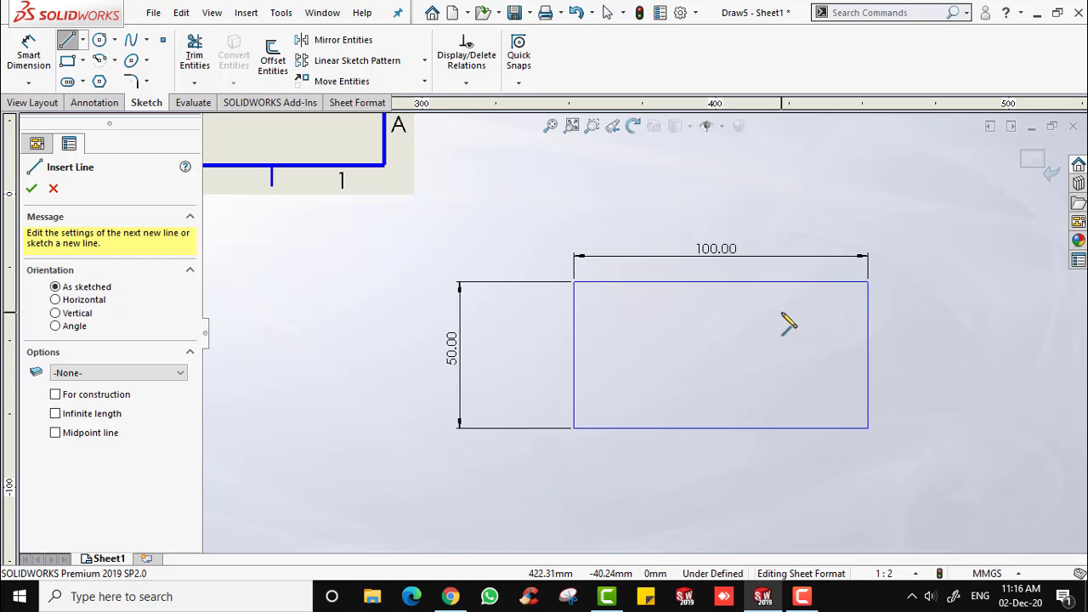
{"action": "left_click", "coordinate": [575, 310]}
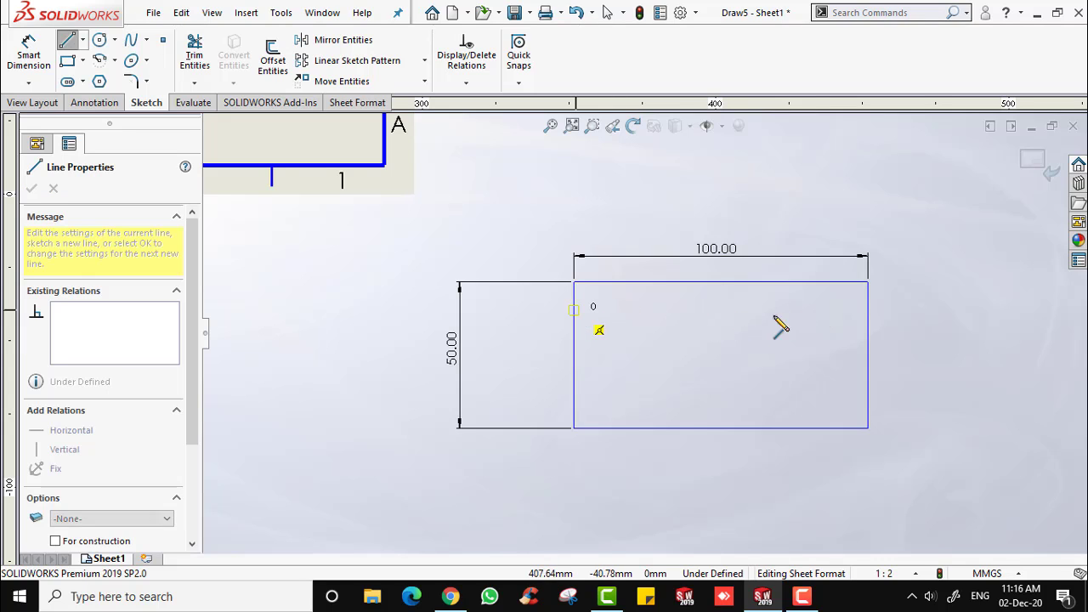
{"action": "left_click", "coordinate": [867, 310]}
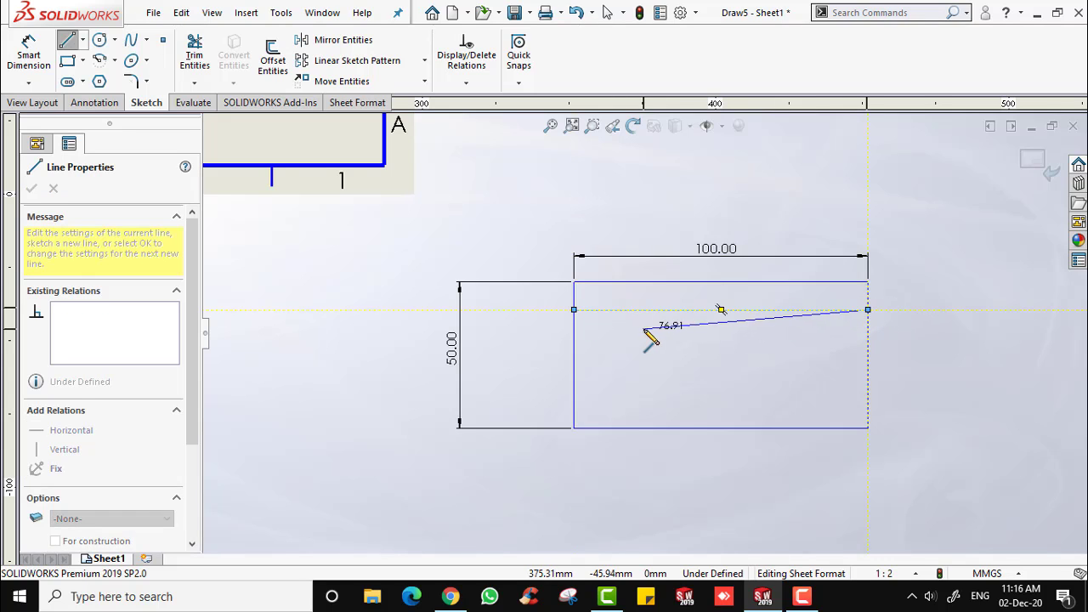
{"action": "key", "text": "Escape"}
{"action": "left_click", "coordinate": [75, 39]}
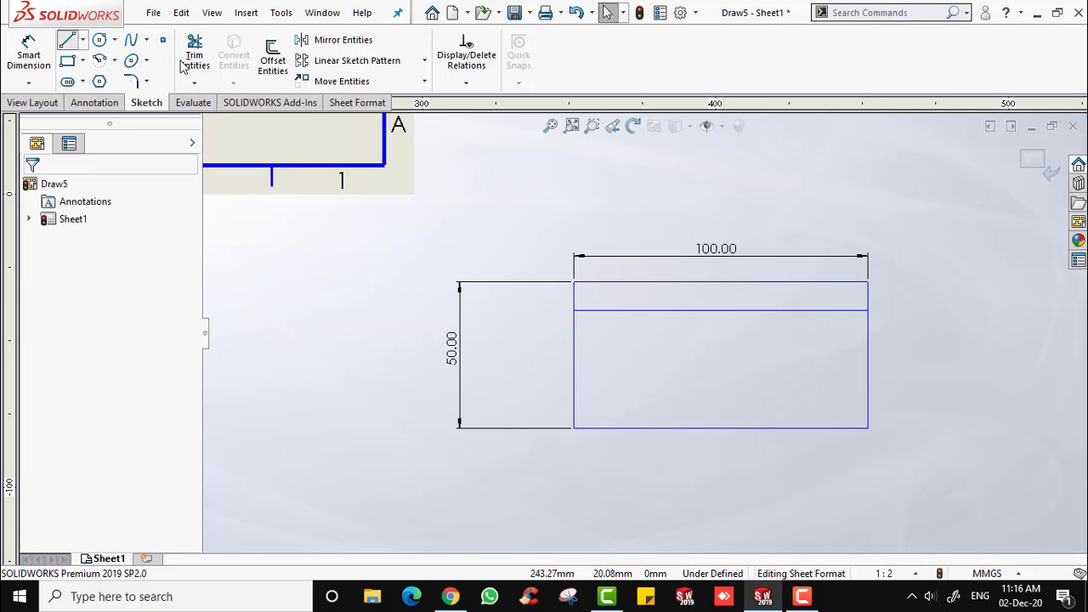
{"action": "left_click", "coordinate": [575, 350]}
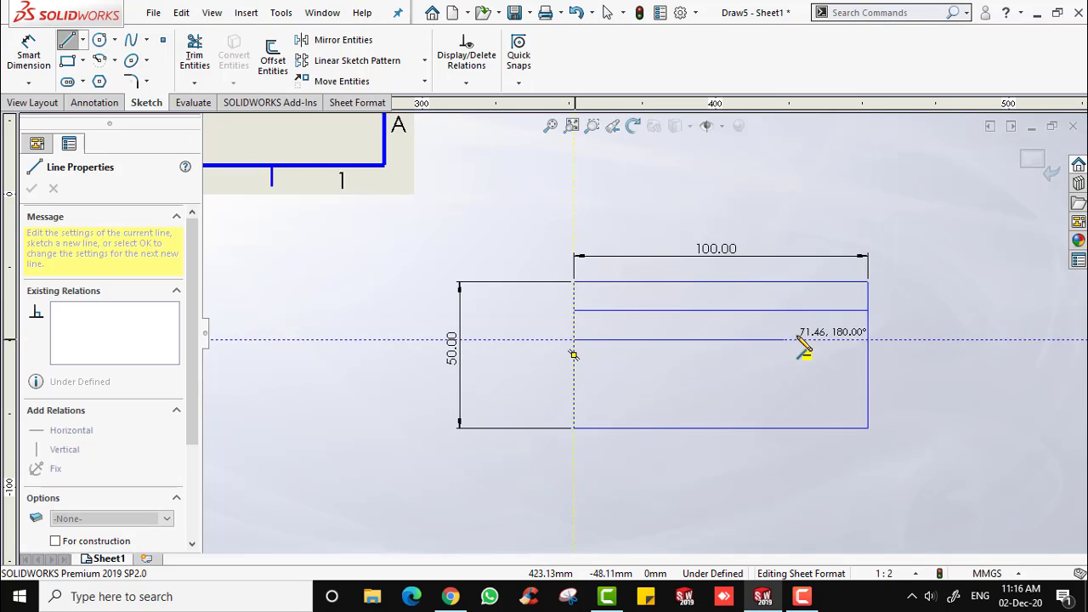
{"action": "left_click", "coordinate": [868, 340]}
{"action": "key", "text": "Escape"}
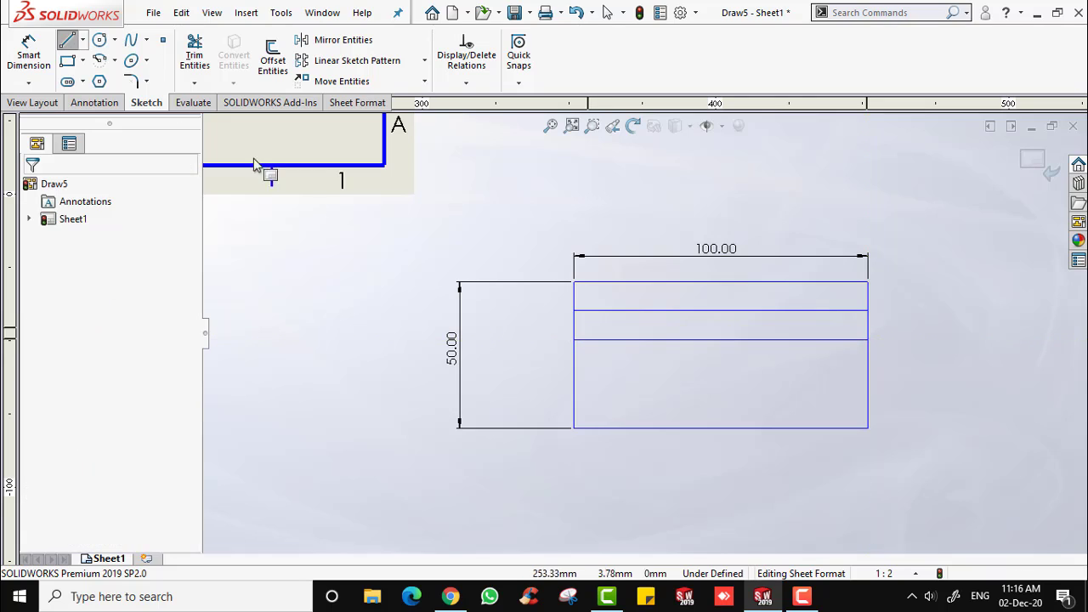
Sketch two more full-width horizontal lines in the rectangle's lower half, dividing it into five rows.
{"action": "left_click", "coordinate": [71, 49]}
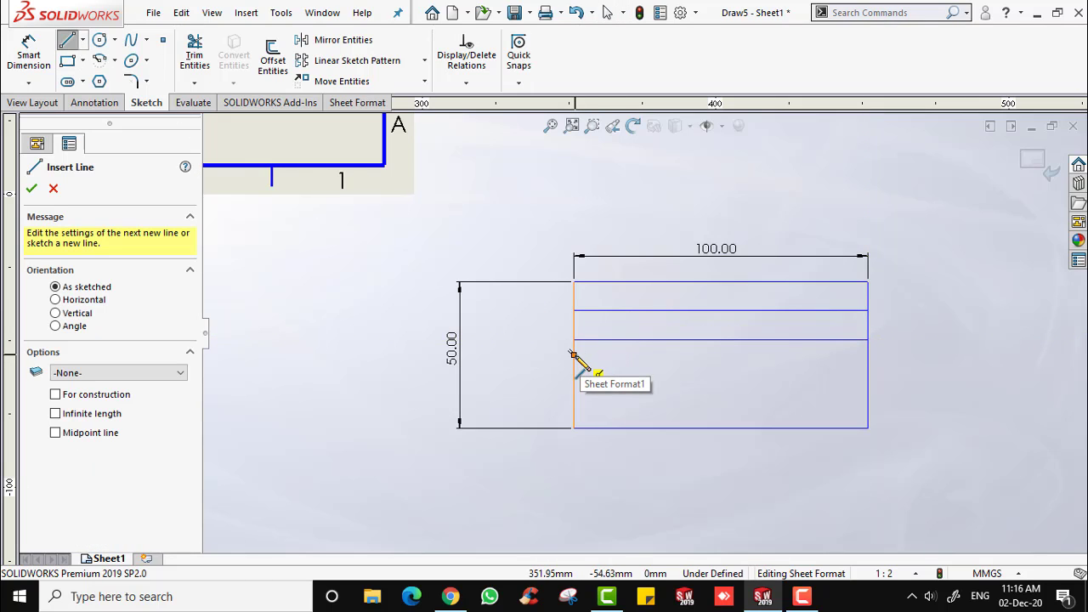
{"action": "left_click", "coordinate": [574, 355]}
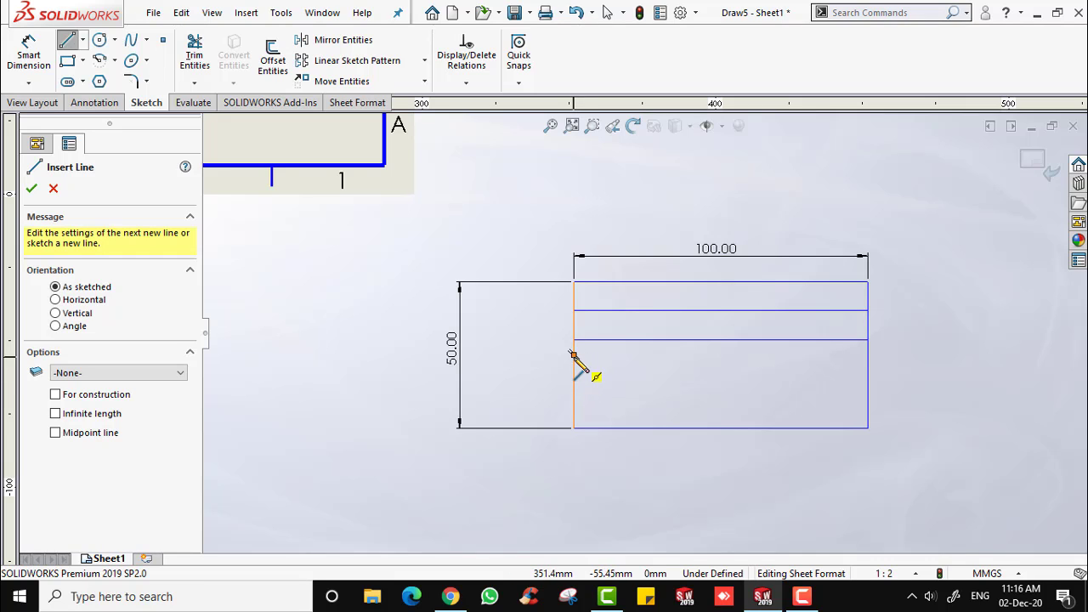
{"action": "left_click", "coordinate": [574, 374]}
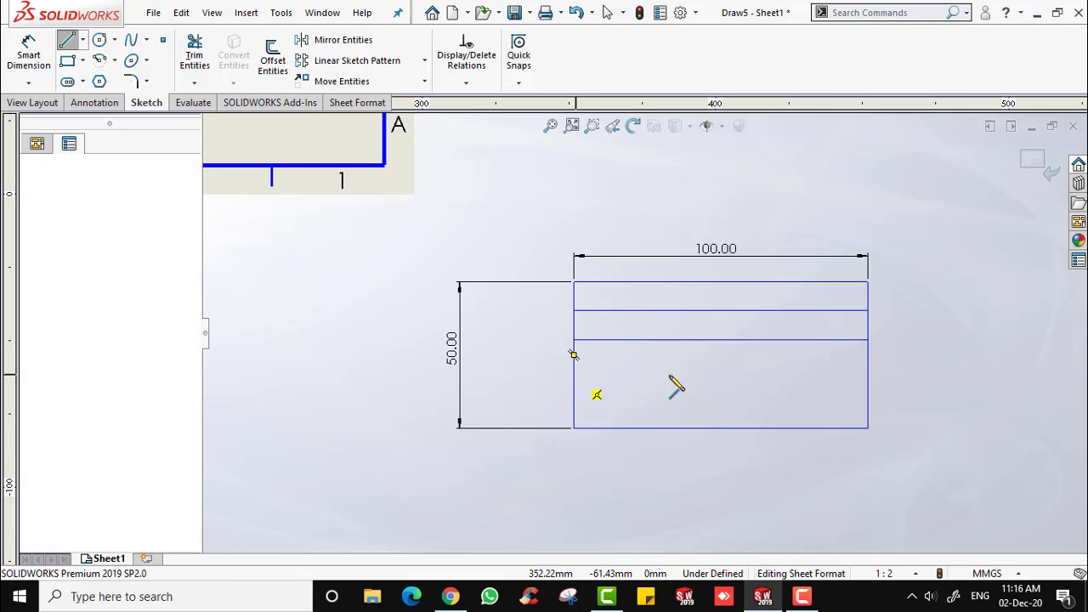
{"action": "left_click", "coordinate": [869, 376]}
{"action": "key", "text": "Escape"}
{"action": "left_click", "coordinate": [67, 41]}
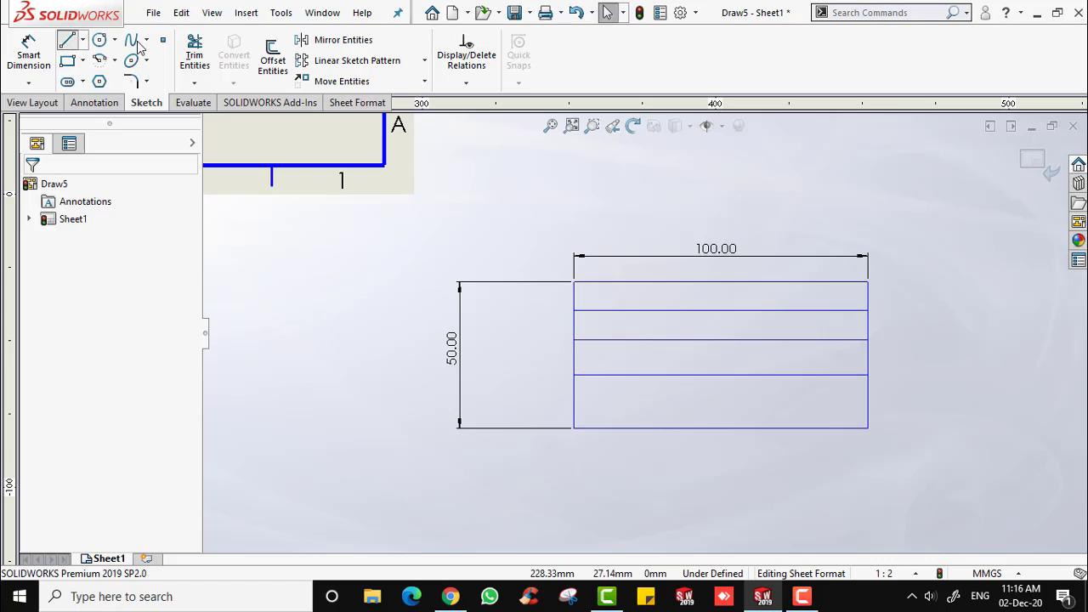
{"action": "left_click", "coordinate": [574, 405]}
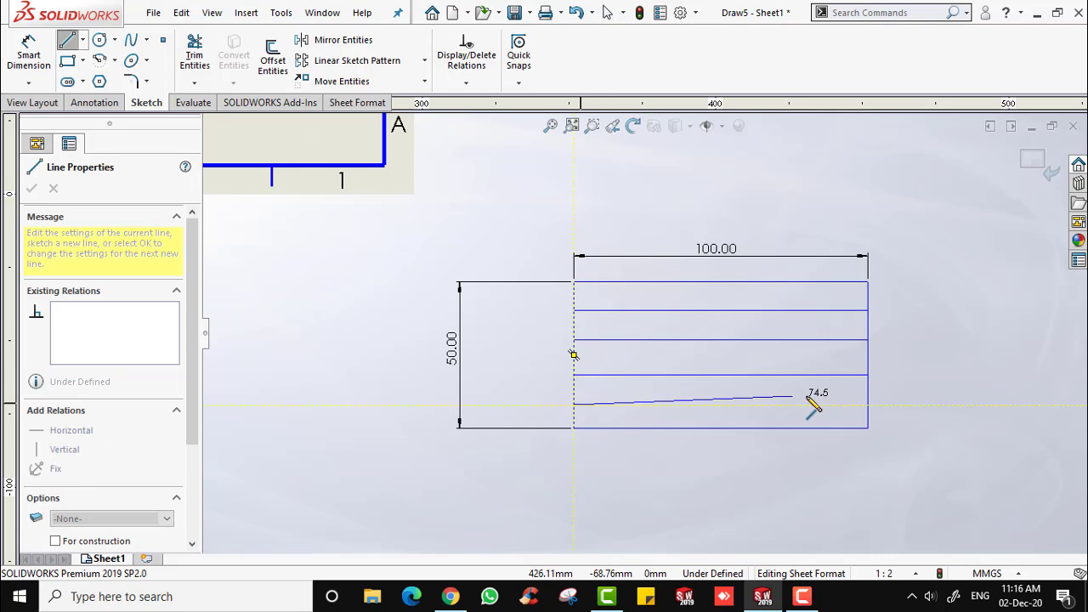
{"action": "left_click", "coordinate": [869, 405]}
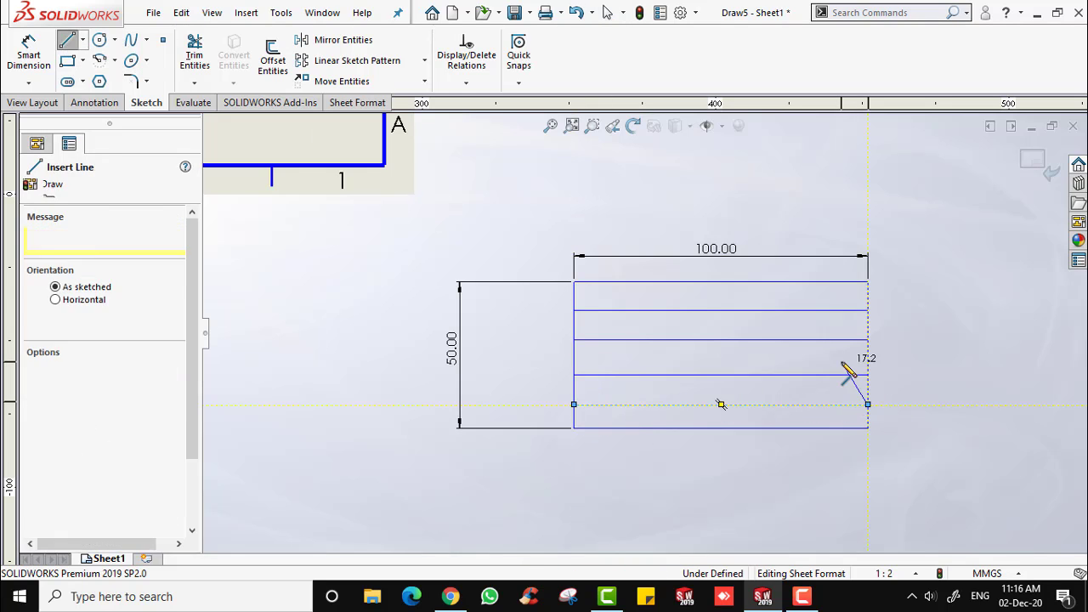
{"action": "key", "text": "Escape"}
Sketch a short vertical line across the rectangle's bottom row, about 60 mm from its left edge.
{"action": "left_click", "coordinate": [64, 41]}
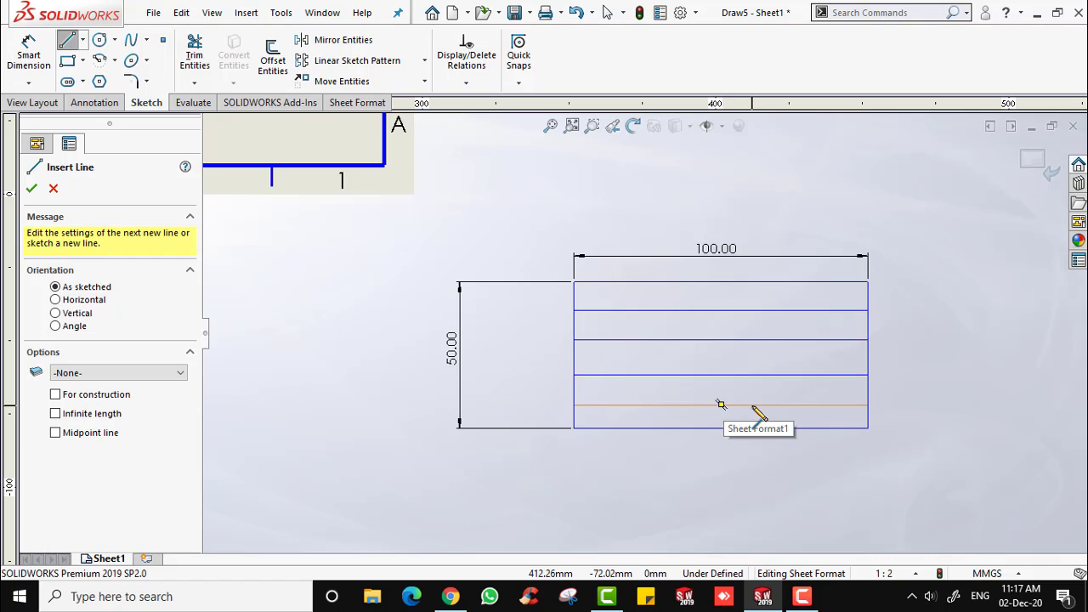
{"action": "left_click", "coordinate": [720, 406]}
{"action": "left_click", "coordinate": [753, 428]}
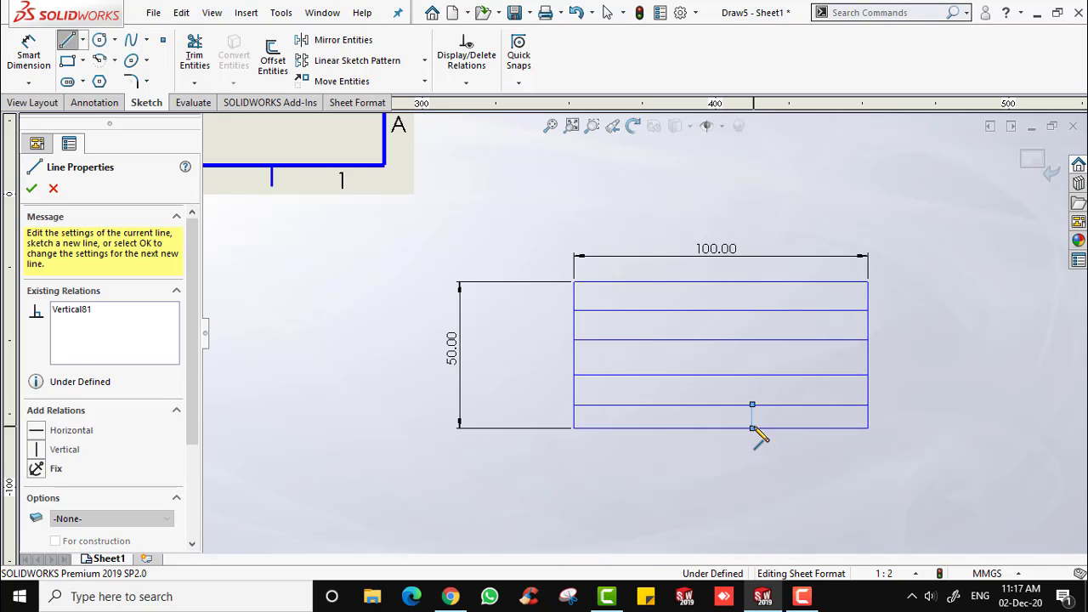
{"action": "key", "text": "Escape"}
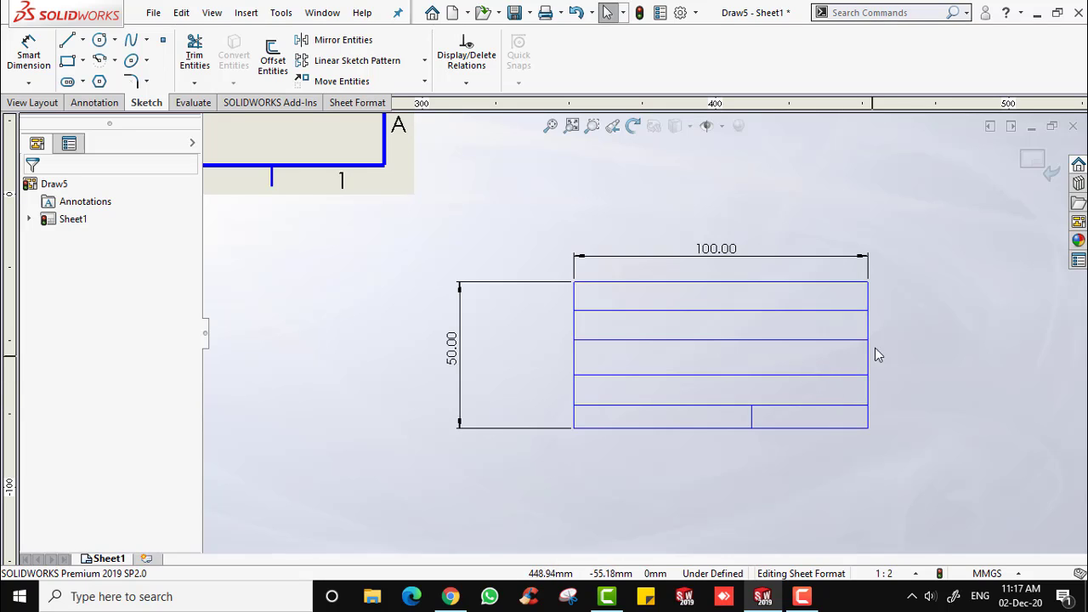
Dimension the uppermost dividing line from the rectangle's bottom edge and set the distance to 40 mm.
{"action": "left_click", "coordinate": [28, 53]}
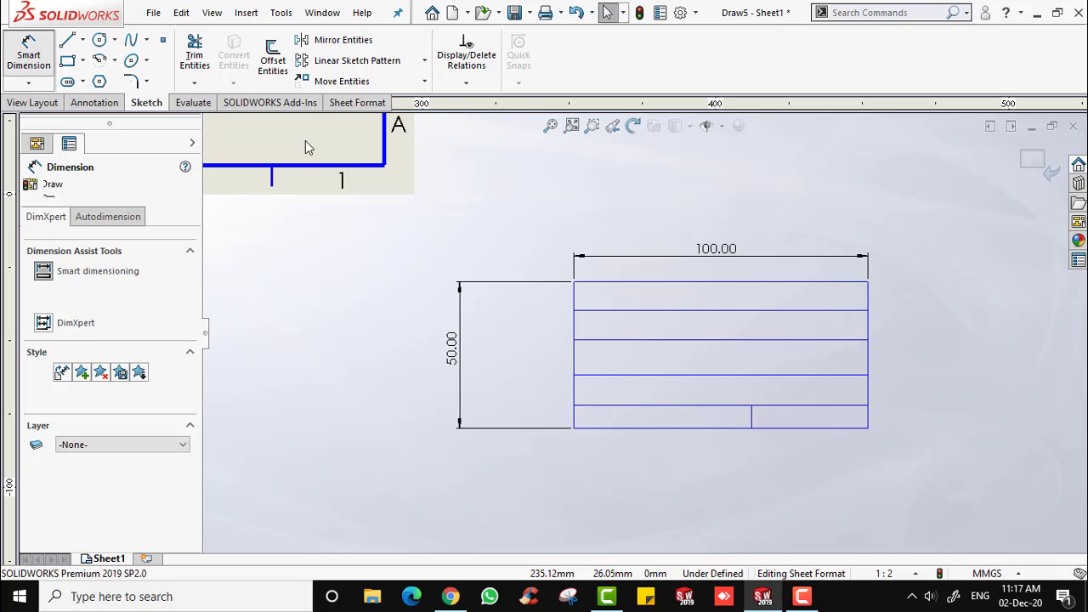
{"action": "left_click", "coordinate": [574, 309]}
{"action": "left_click", "coordinate": [574, 427]}
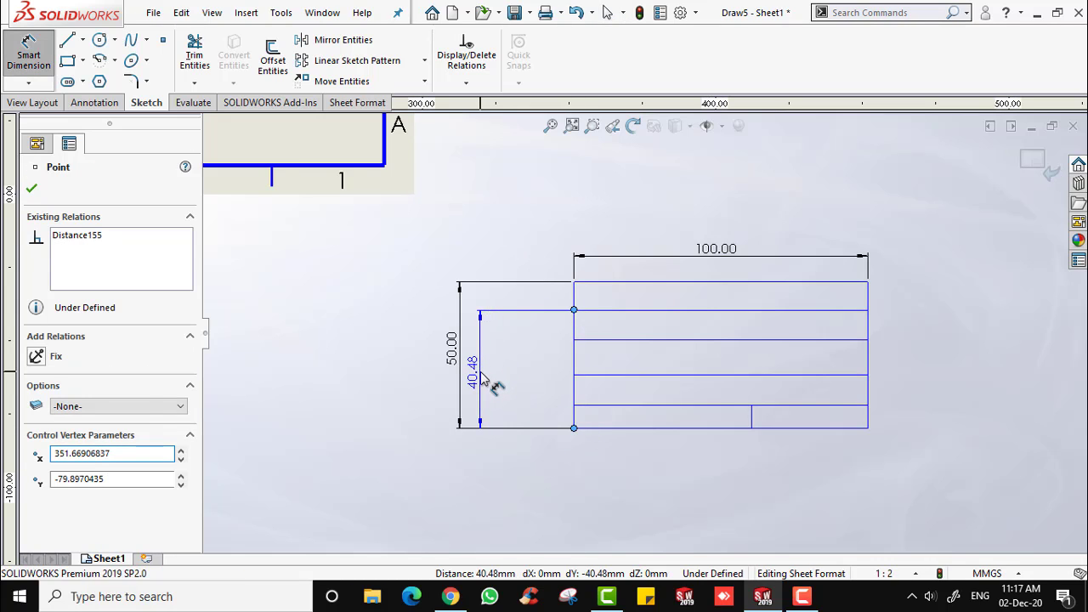
{"action": "left_click", "coordinate": [491, 384]}
{"action": "key", "text": "Return"}
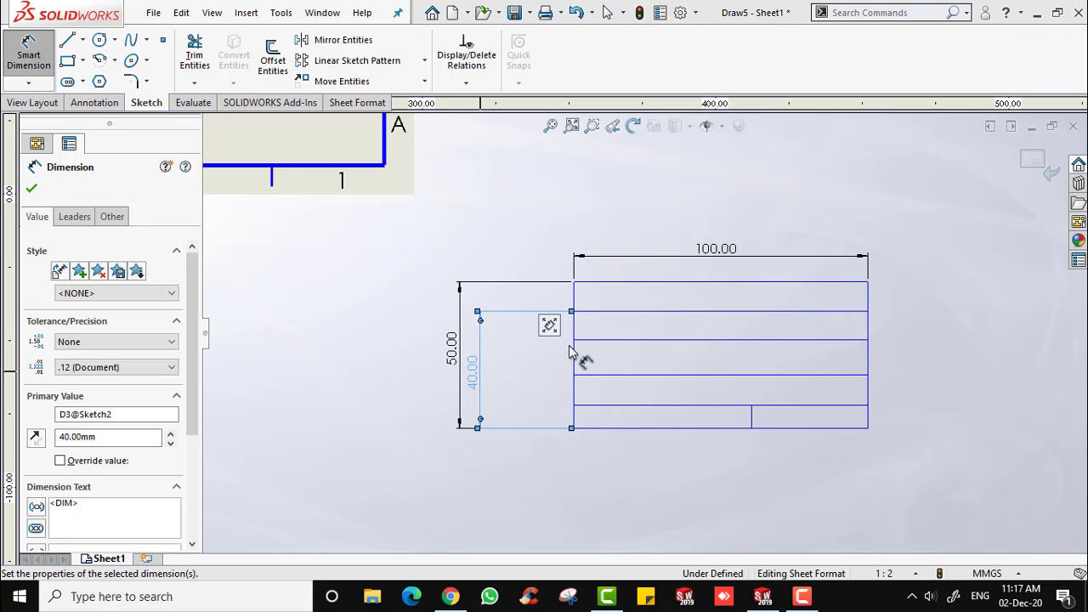
Dimension the second dividing line from the rectangle's bottom edge and set the distance to 30 mm.
{"action": "left_click", "coordinate": [574, 429]}
{"action": "left_click", "coordinate": [574, 428]}
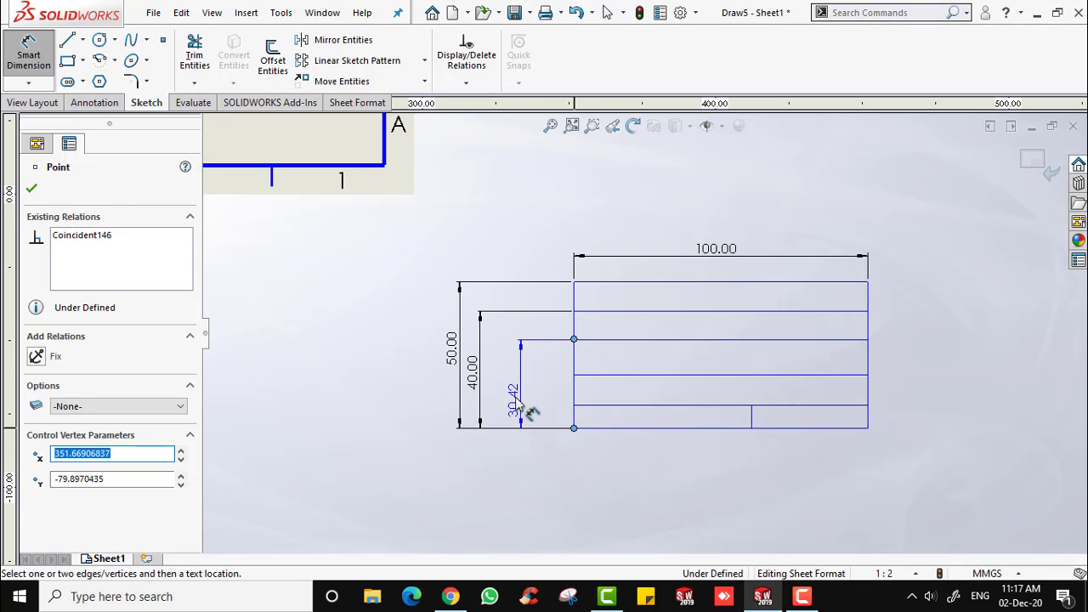
{"action": "left_click", "coordinate": [505, 395]}
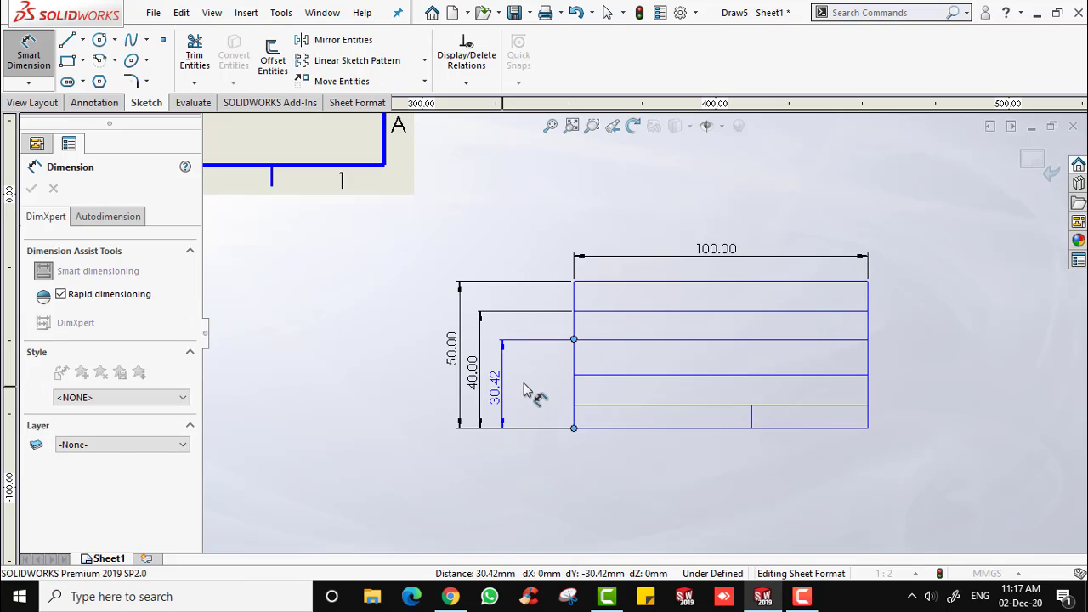
{"action": "type", "text": "30"}
{"action": "key", "text": "Return"}
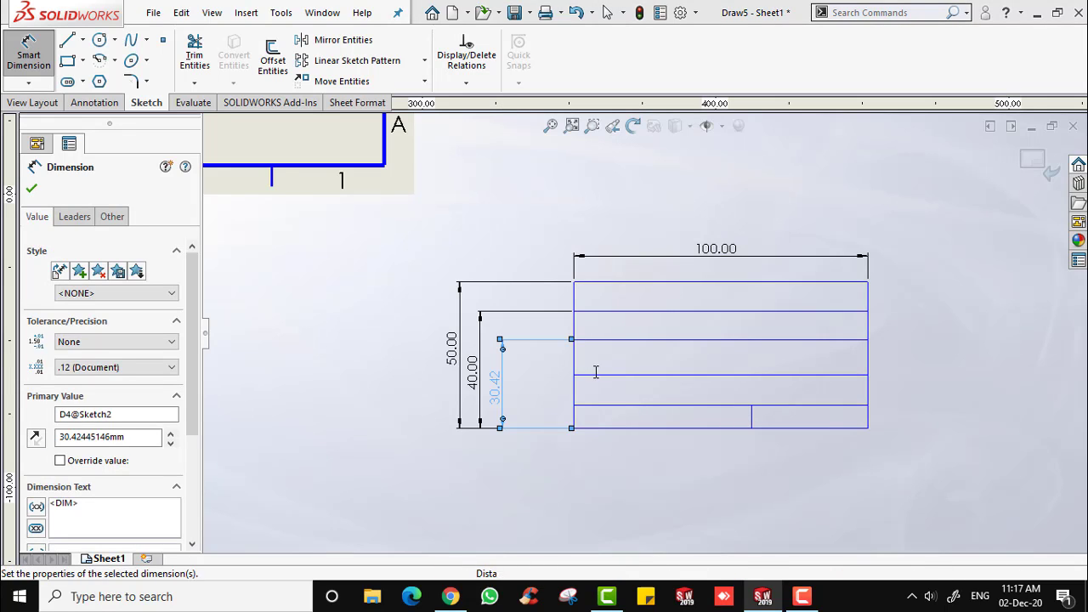
Dimension the third dividing line from the rectangle's bottom edge and set the distance to 20 mm.
{"action": "left_click", "coordinate": [574, 374]}
{"action": "left_click", "coordinate": [575, 428]}
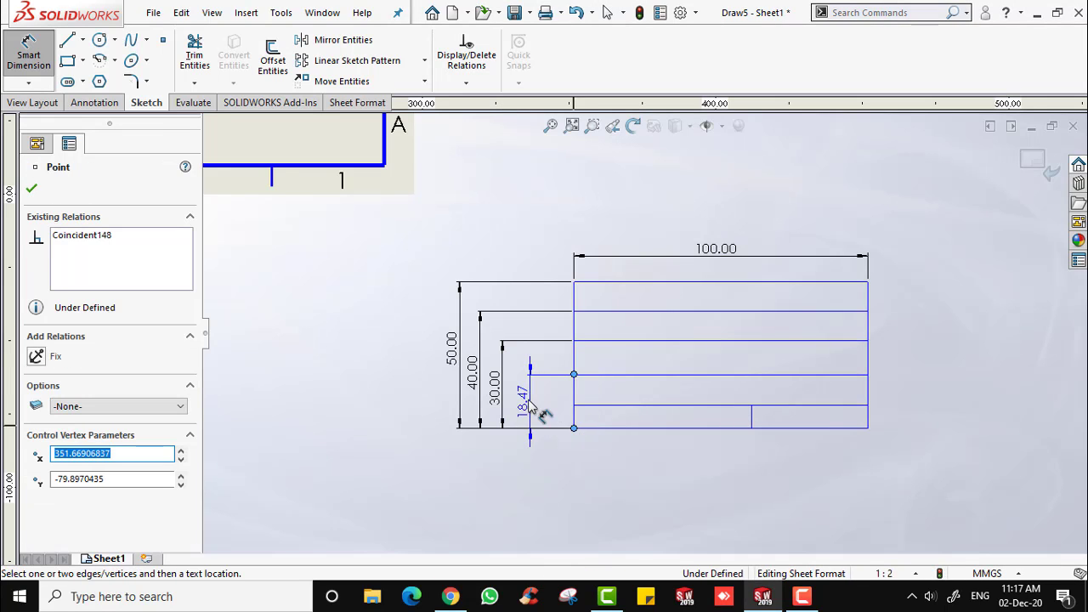
{"action": "left_click", "coordinate": [528, 407]}
{"action": "type", "text": "2"}
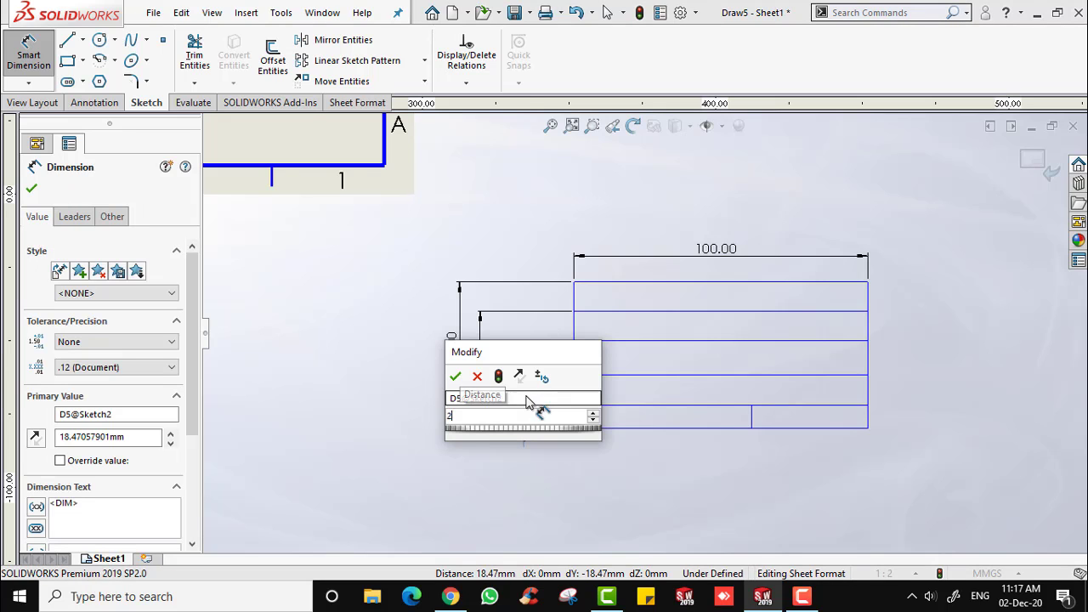
{"action": "type", "text": "0"}
{"action": "key", "text": "Return"}
Dimension the lowest dividing line from the rectangle's bottom edge and set the distance to 5 mm.
{"action": "left_click", "coordinate": [575, 428]}
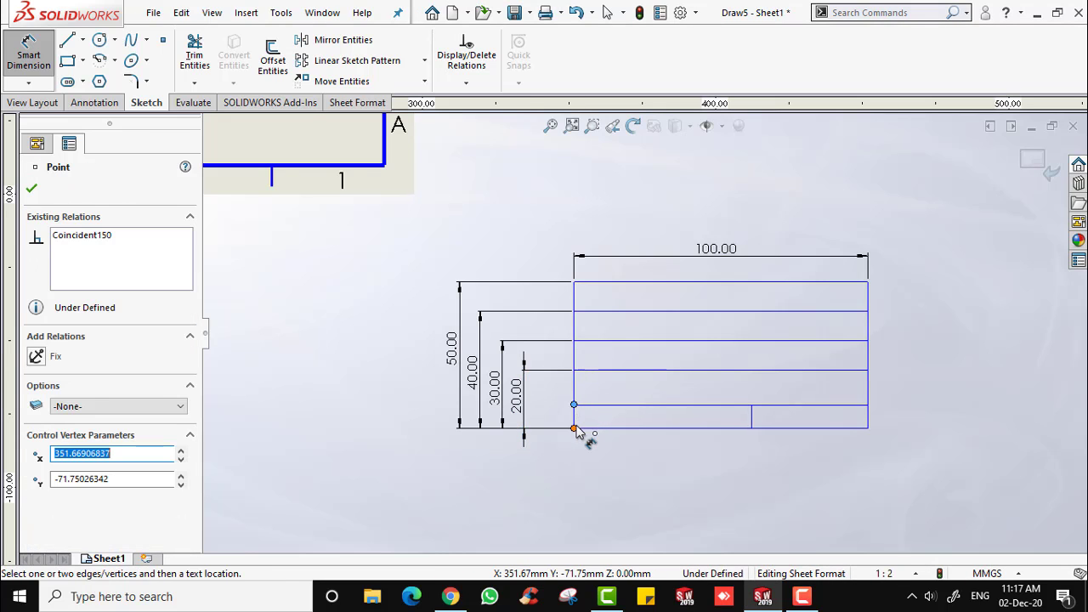
{"action": "left_click", "coordinate": [553, 409]}
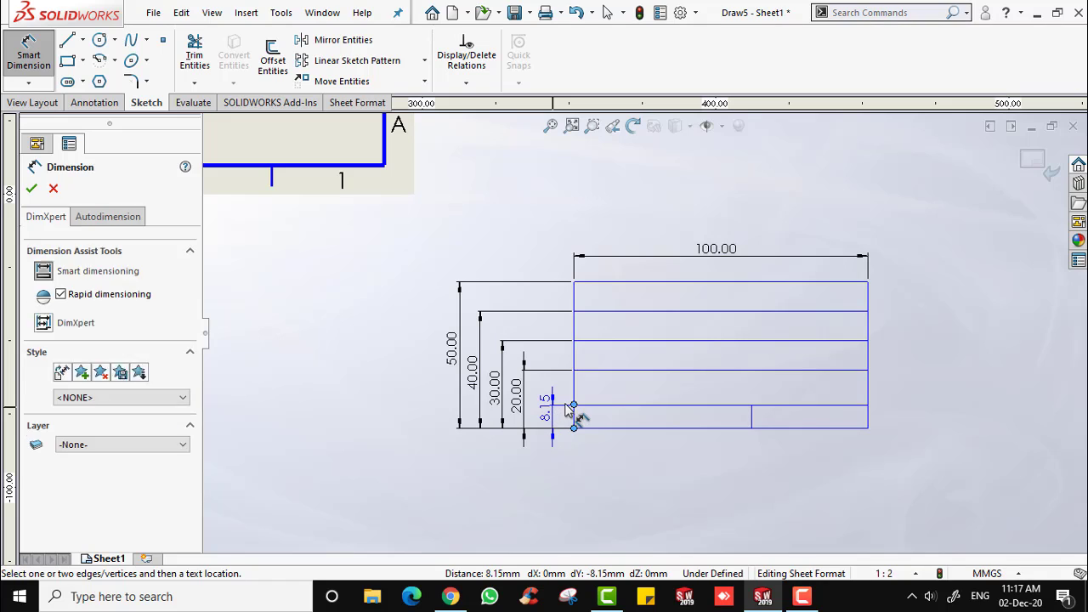
{"action": "type", "text": "5"}
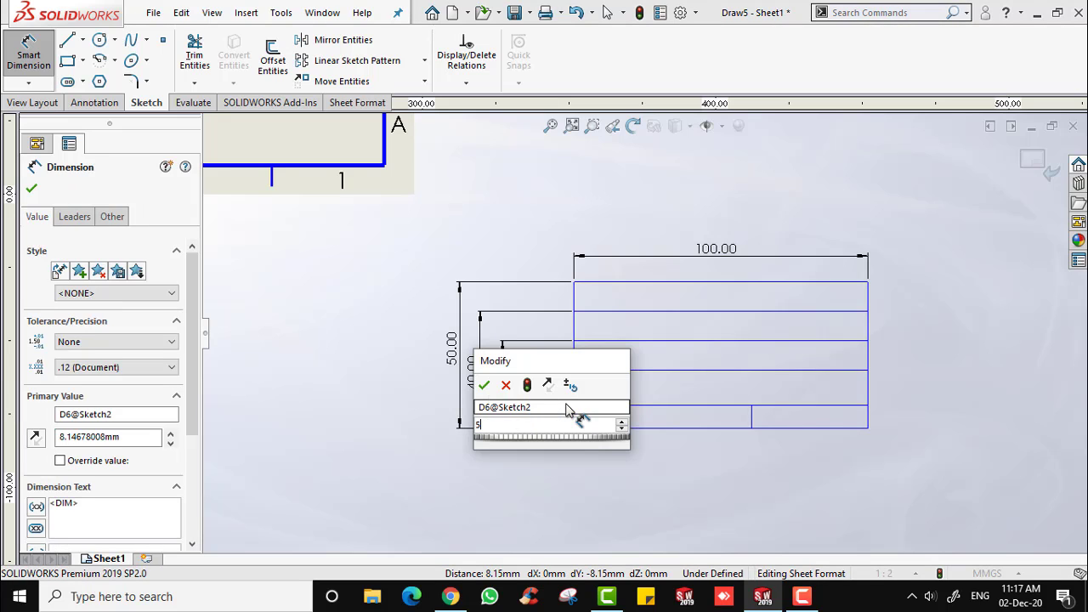
{"action": "left_click", "coordinate": [484, 386]}
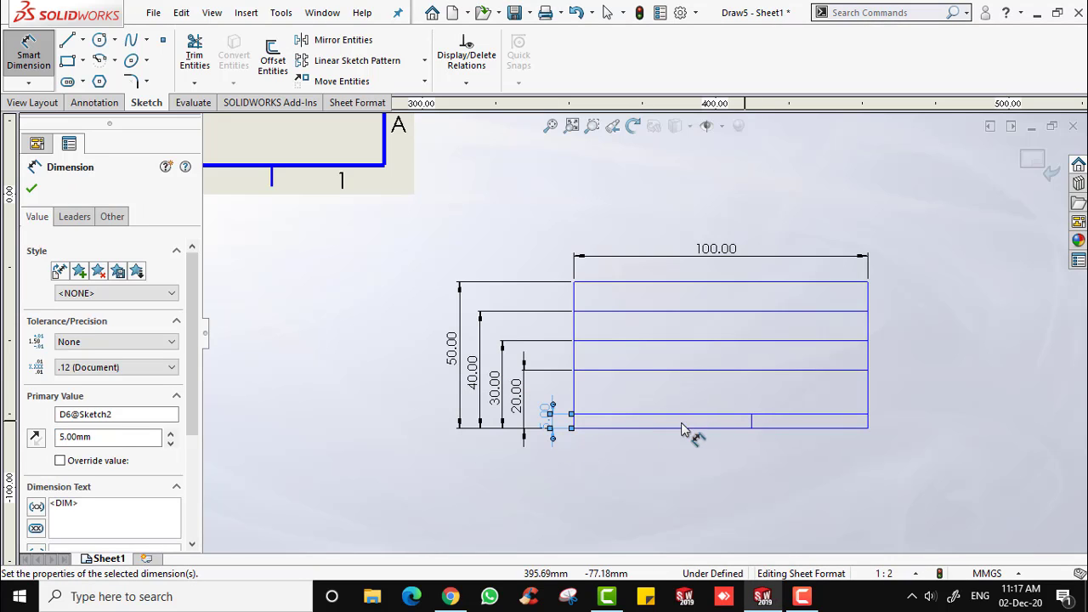
Dimension the short vertical divider from the rectangle's lower-left corner and set the distance to 55 mm.
{"action": "left_click", "coordinate": [574, 428]}
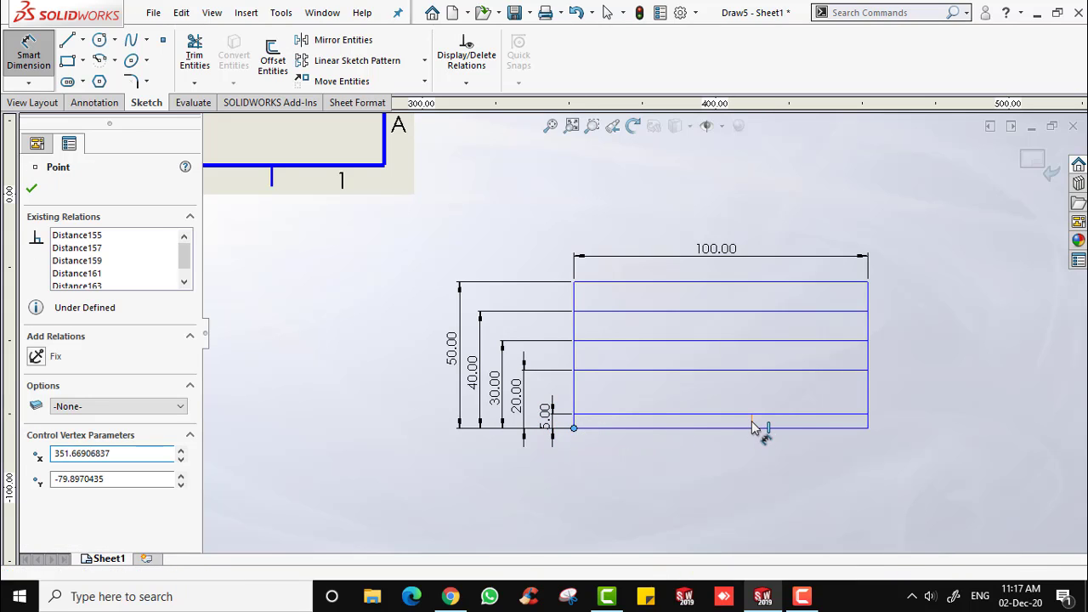
{"action": "left_click", "coordinate": [753, 422]}
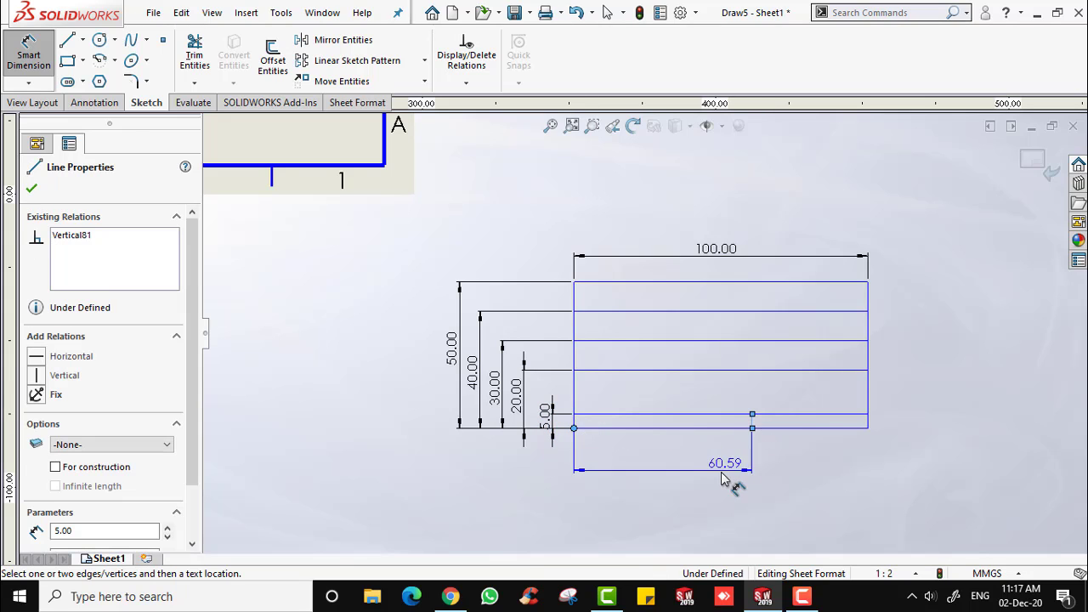
{"action": "left_click", "coordinate": [662, 414]}
{"action": "type", "text": "5"}
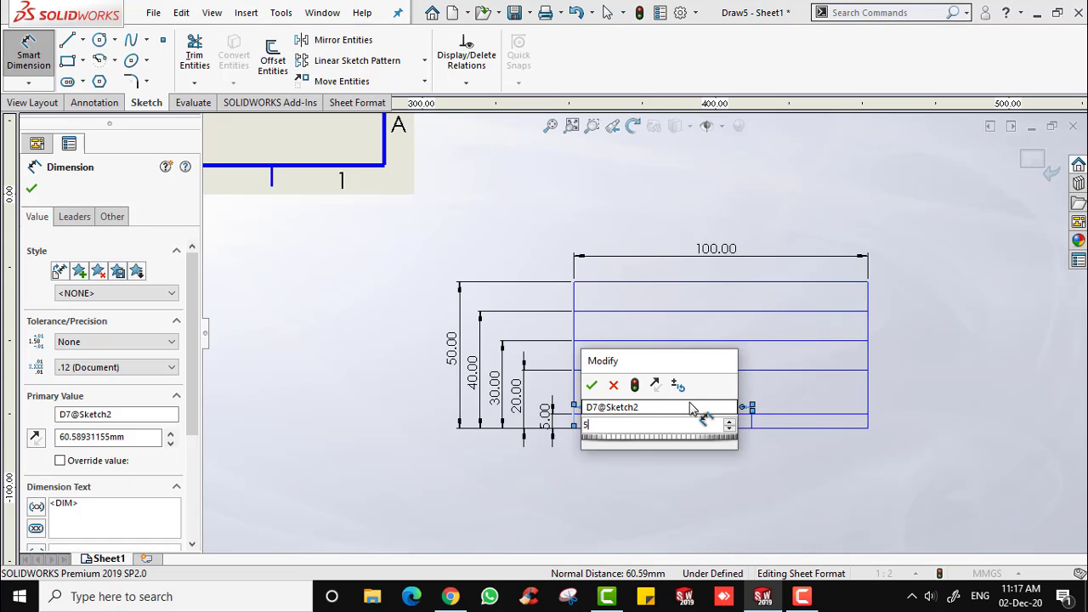
{"action": "type", "text": "5"}
{"action": "left_click", "coordinate": [592, 385]}
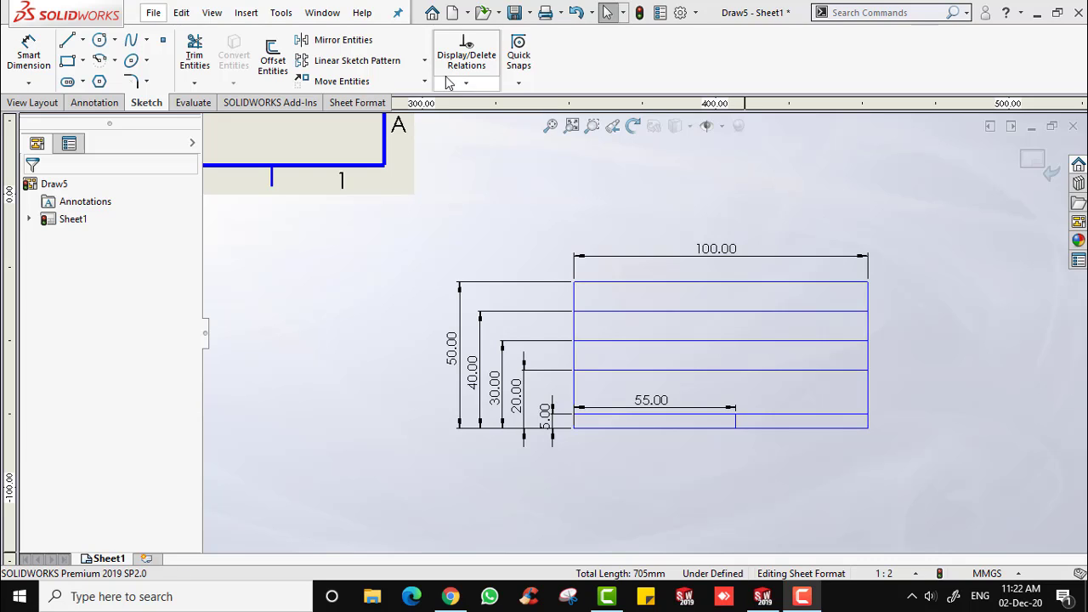
Move the whole title block sketch with Move Entities, from its lower-right corner to the lower-right corner of the sheet border.
{"action": "mouse_move", "coordinate": [938, 478]}
{"action": "left_mouse_down"}
{"action": "mouse_move", "coordinate": [709, 317]}
{"action": "mouse_move", "coordinate": [532, 222]}
{"action": "left_mouse_up"}
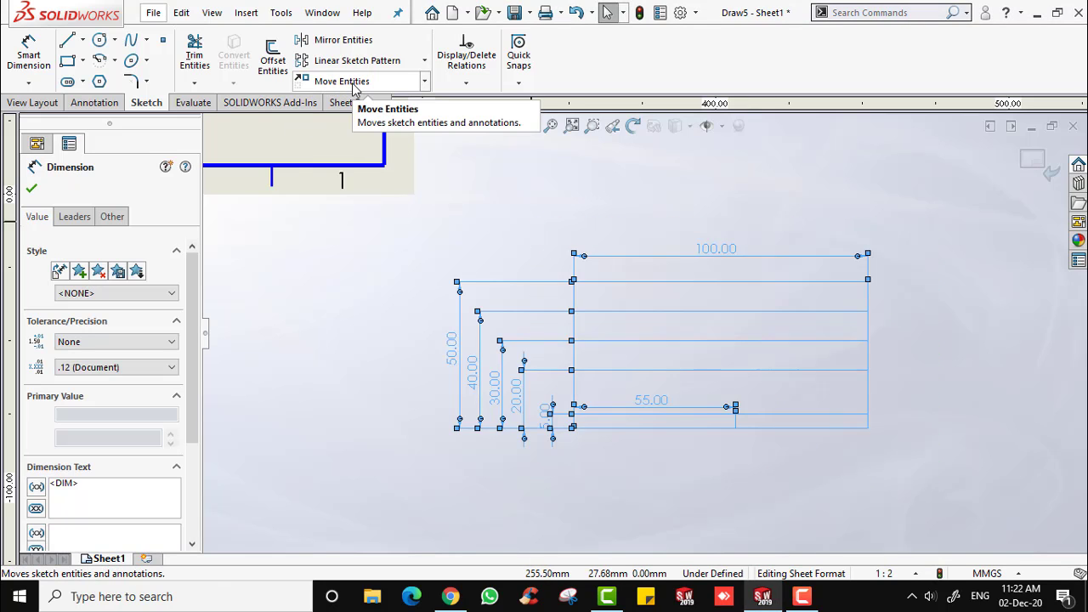
{"action": "left_click", "coordinate": [352, 84]}
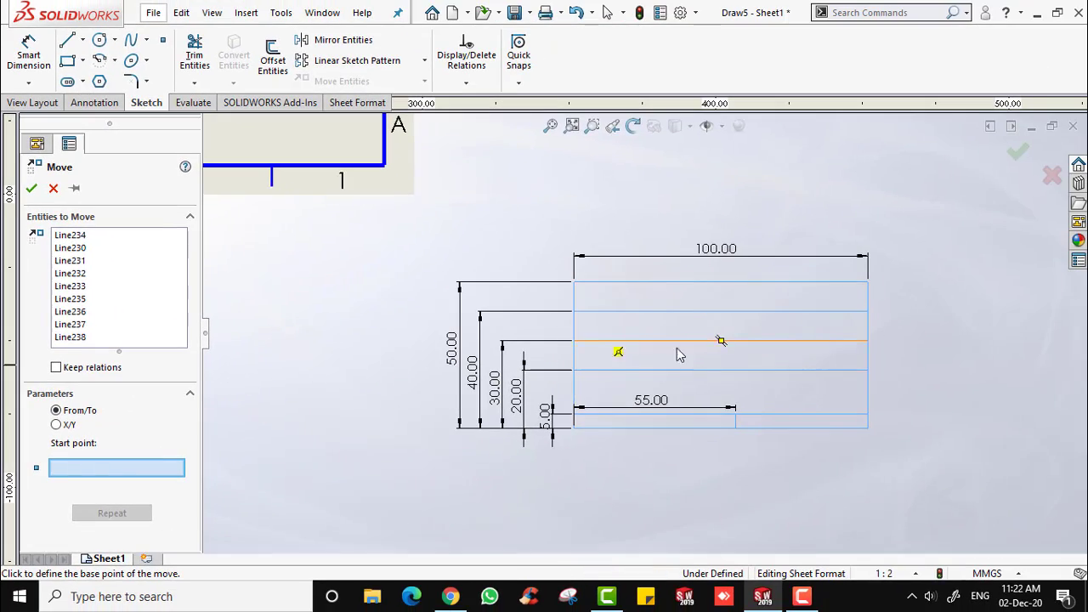
{"action": "left_click", "coordinate": [868, 428]}
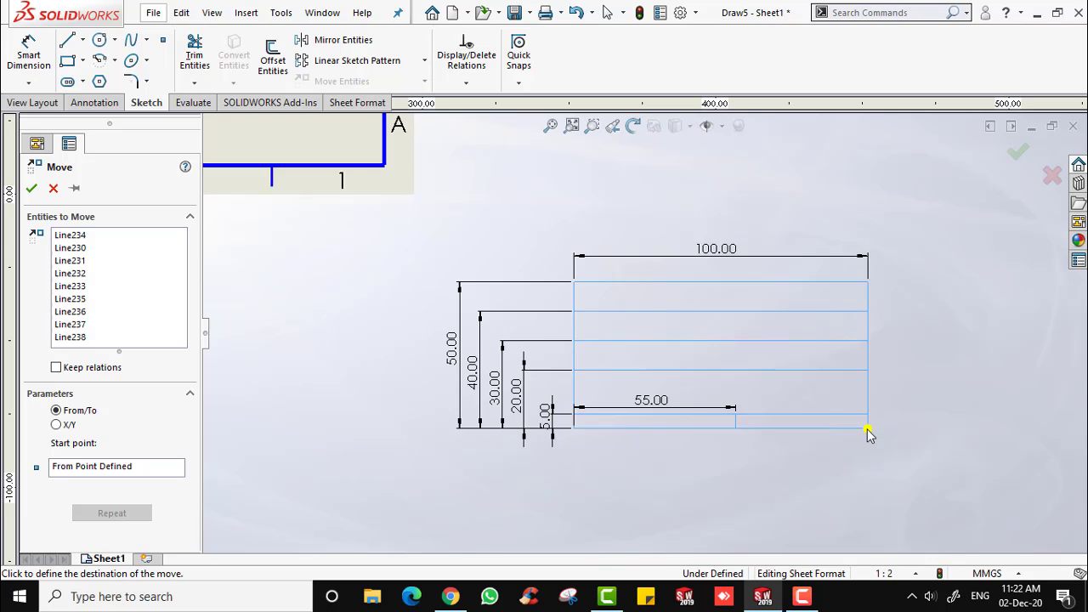
{"action": "scroll", "coordinate": [638, 346], "scroll_direction": "up", "scroll_amount": 3}
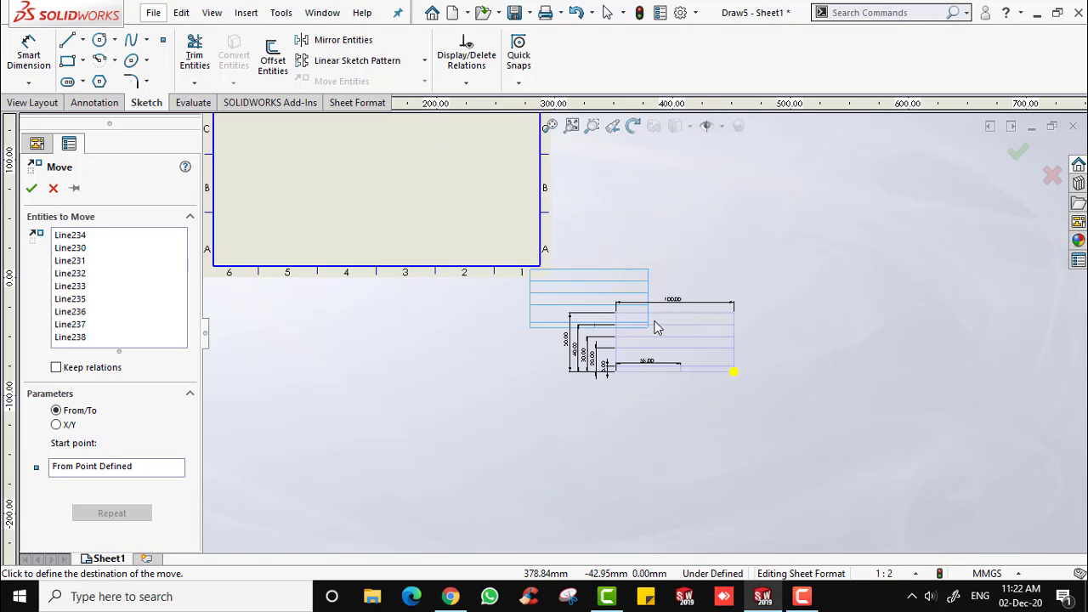
{"action": "scroll", "coordinate": [571, 290], "scroll_direction": "up", "scroll_amount": 3}
{"action": "scroll", "coordinate": [523, 264], "scroll_direction": "down", "scroll_amount": 3}
{"action": "scroll", "coordinate": [563, 271], "scroll_direction": "up", "scroll_amount": 3}
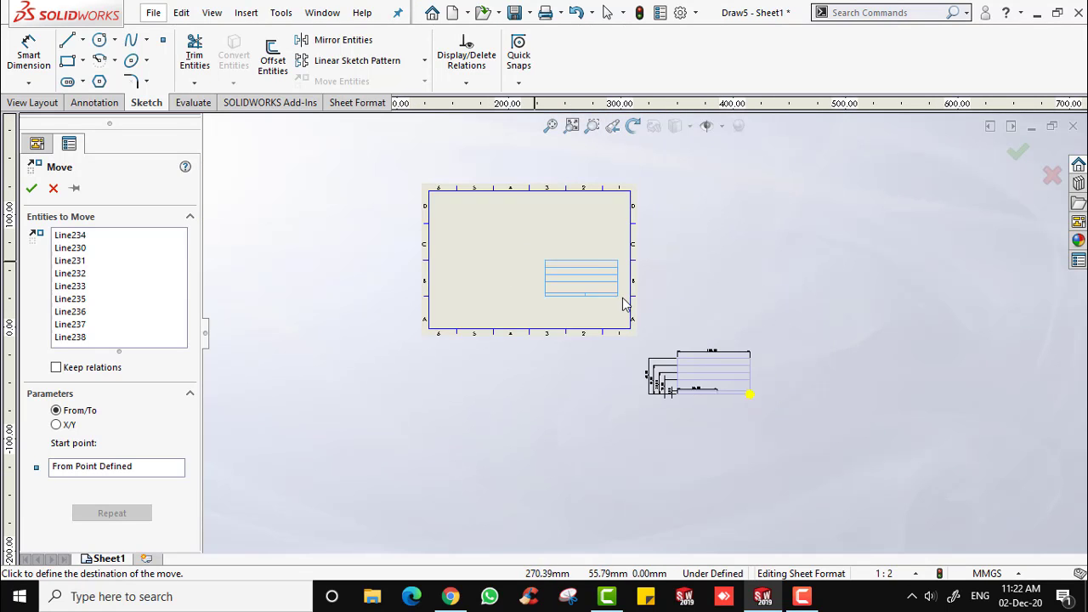
{"action": "scroll", "coordinate": [621, 304], "scroll_direction": "down", "scroll_amount": 3}
{"action": "scroll", "coordinate": [608, 308], "scroll_direction": "up", "scroll_amount": 2}
{"action": "scroll", "coordinate": [658, 362], "scroll_direction": "down", "scroll_amount": 5}
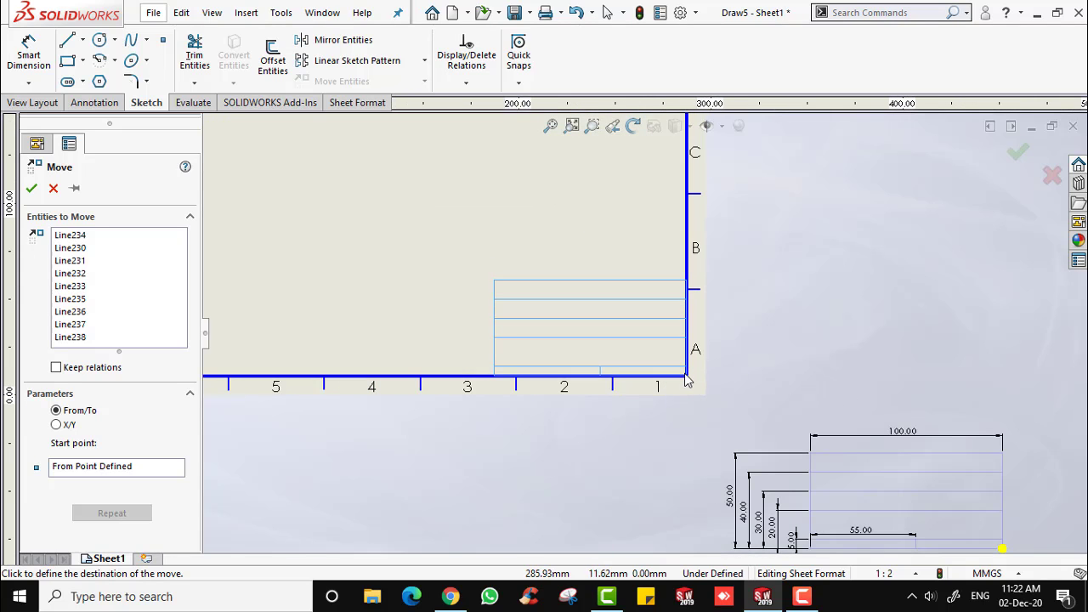
{"action": "left_click", "coordinate": [687, 382]}
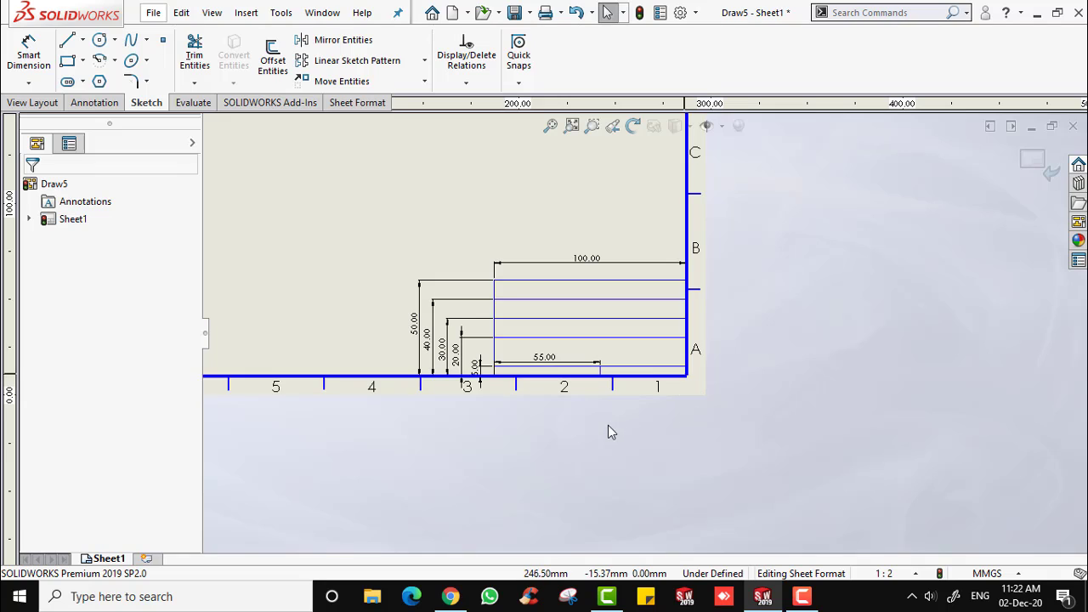
{"action": "key", "text": "f"}
{"action": "scroll", "coordinate": [623, 317], "scroll_direction": "down", "scroll_amount": 2}
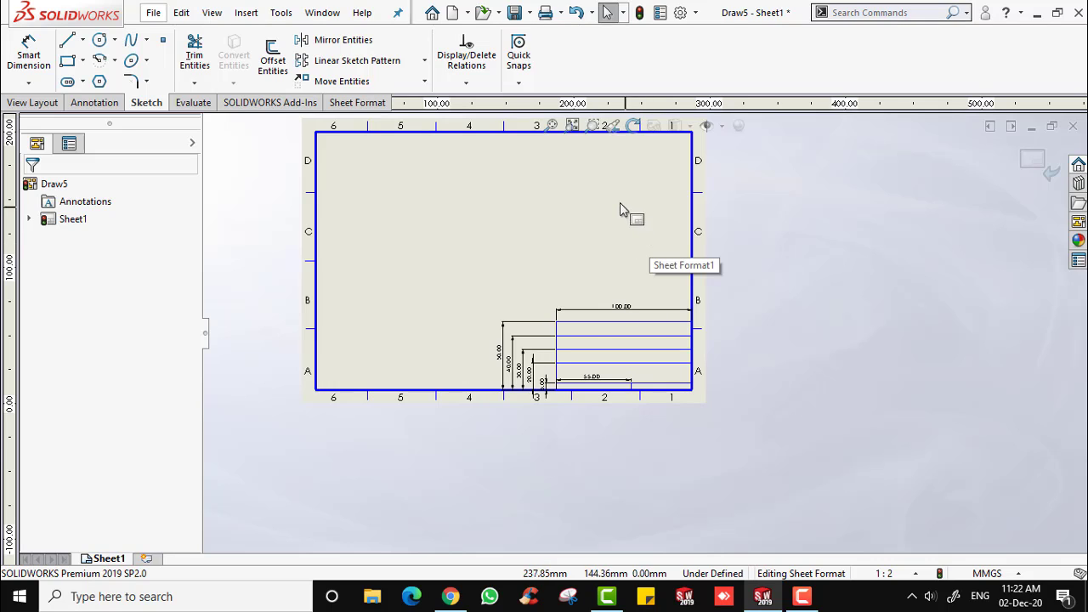
{"action": "left_click", "coordinate": [551, 127]}
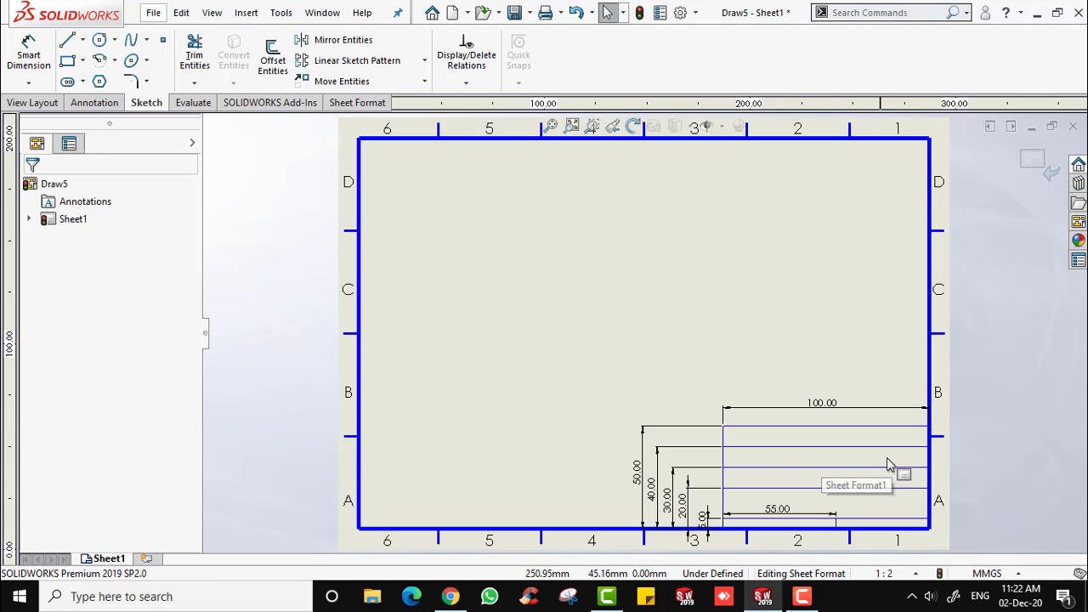
{"action": "scroll", "coordinate": [916, 505], "scroll_direction": "up", "scroll_amount": 2}
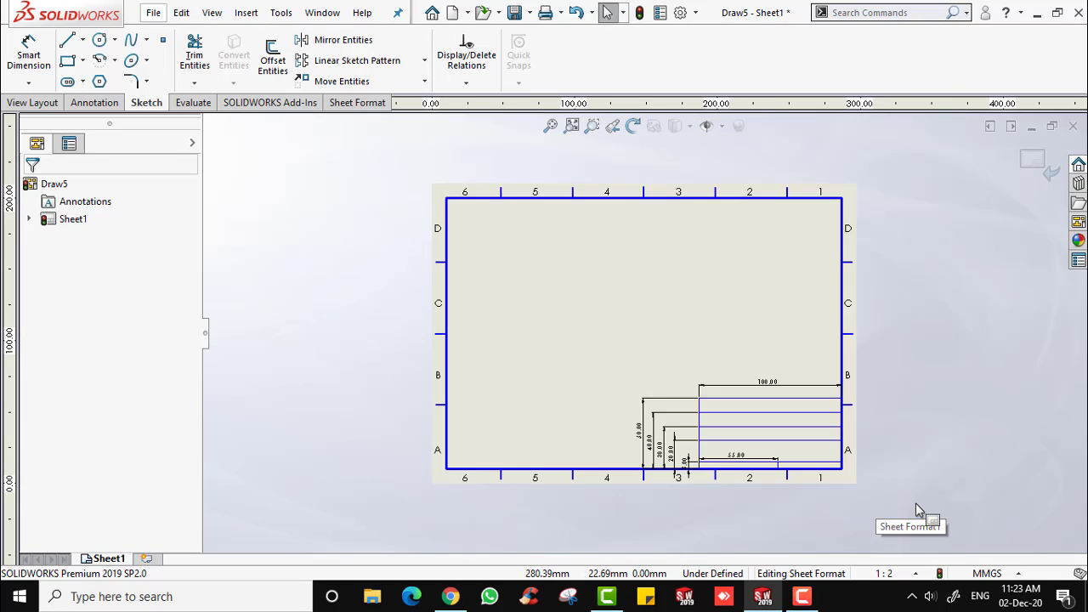
Place a note in the title block's top row, reading "NAME :" followed by the person's name.
{"action": "scroll", "coordinate": [914, 507], "scroll_direction": "down", "scroll_amount": 4}
{"action": "scroll", "coordinate": [575, 243], "scroll_direction": "down", "scroll_amount": 2}
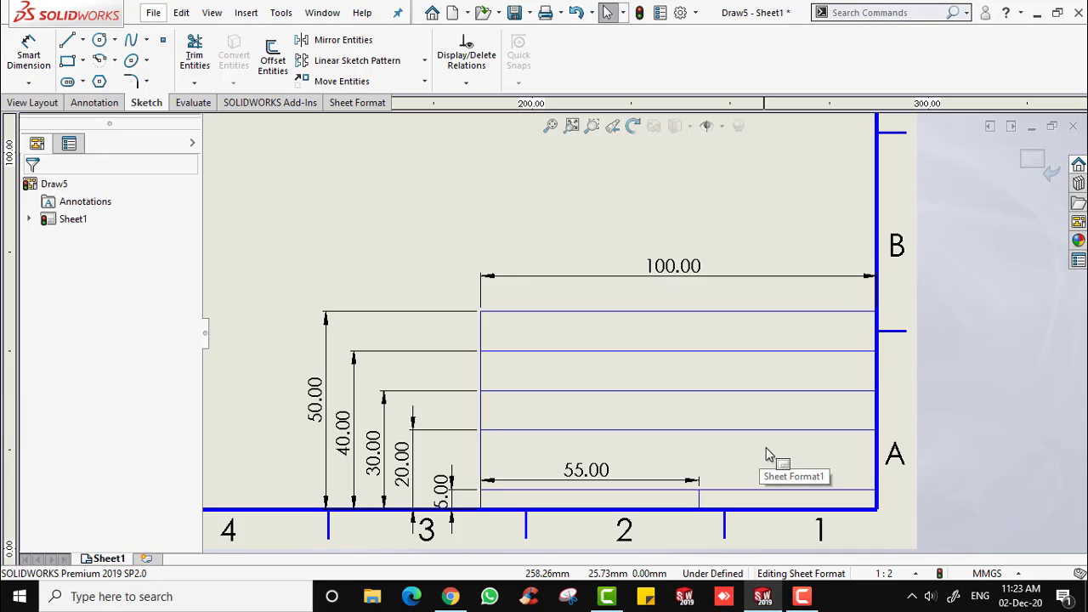
{"action": "left_click", "coordinate": [96, 103]}
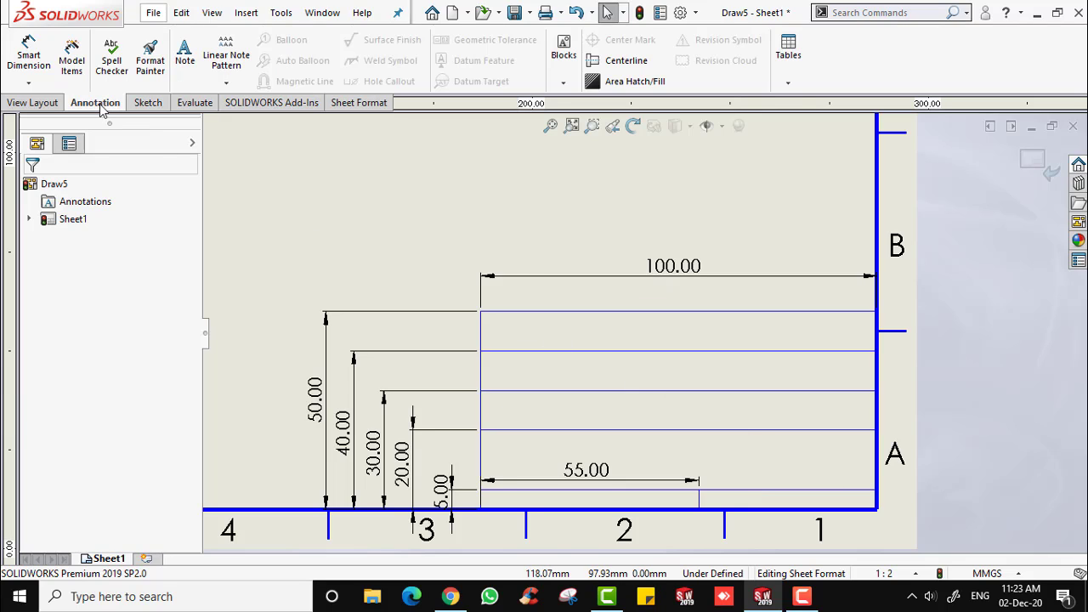
{"action": "left_click", "coordinate": [185, 64]}
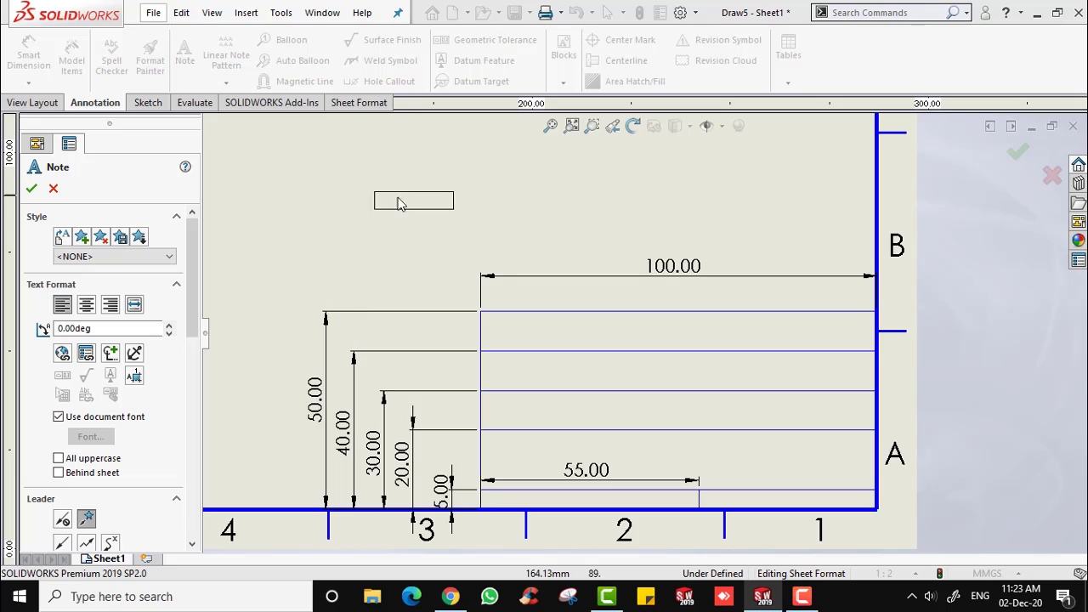
{"action": "scroll", "coordinate": [508, 252], "scroll_direction": "down", "scroll_amount": 2}
{"action": "scroll", "coordinate": [508, 252], "scroll_direction": "up", "scroll_amount": 2}
{"action": "scroll", "coordinate": [576, 366], "scroll_direction": "down", "scroll_amount": 2}
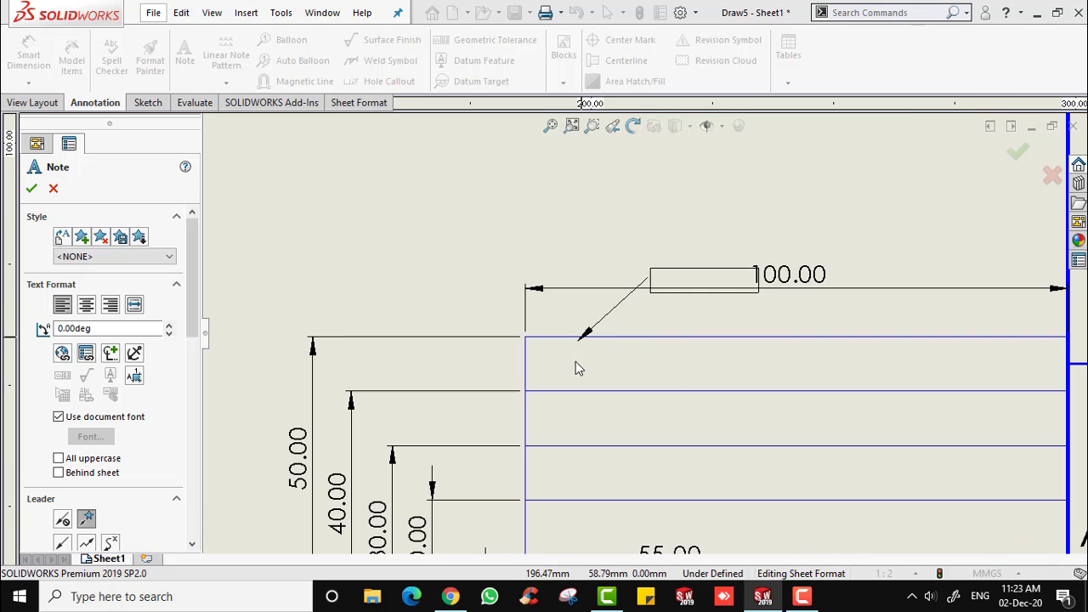
{"action": "scroll", "coordinate": [554, 372], "scroll_direction": "down", "scroll_amount": 1}
{"action": "scroll", "coordinate": [585, 361], "scroll_direction": "up", "scroll_amount": 4}
{"action": "scroll", "coordinate": [655, 365], "scroll_direction": "down", "scroll_amount": 2}
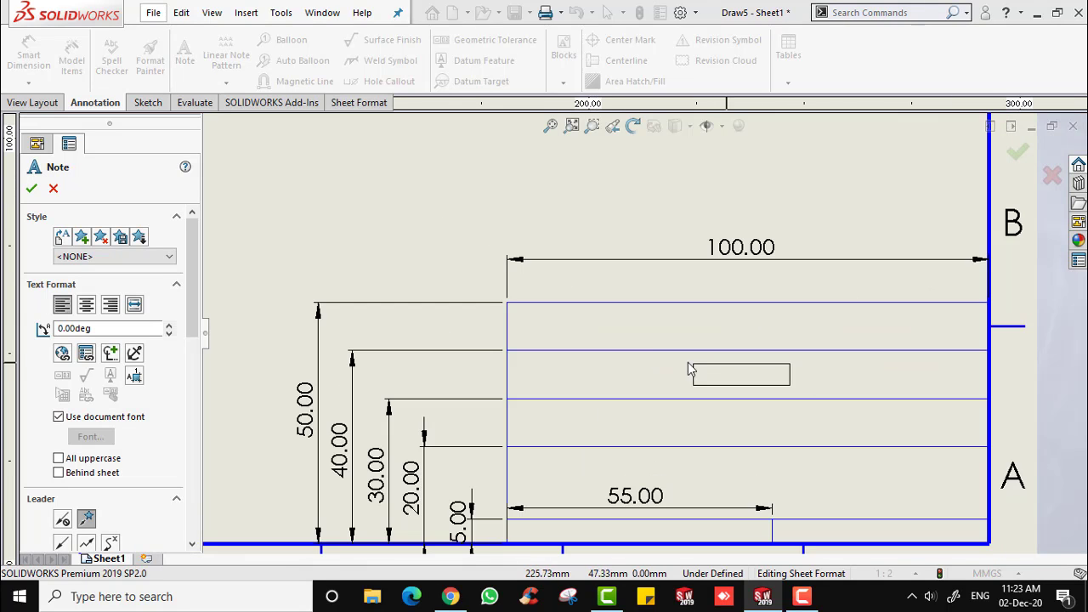
{"action": "left_click", "coordinate": [524, 322]}
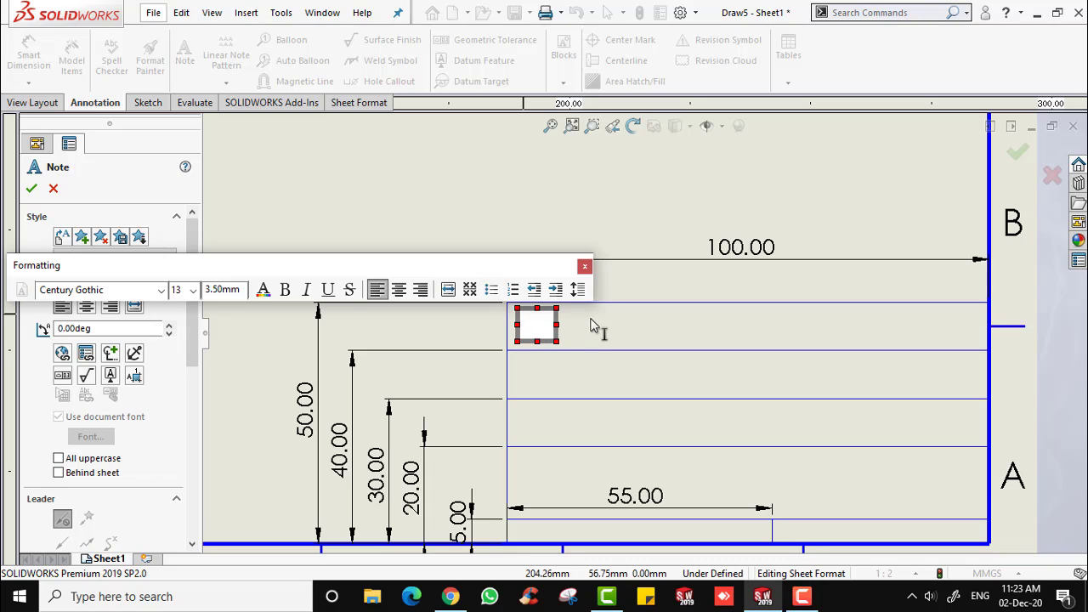
{"action": "type", "text": "NAME : DR"}
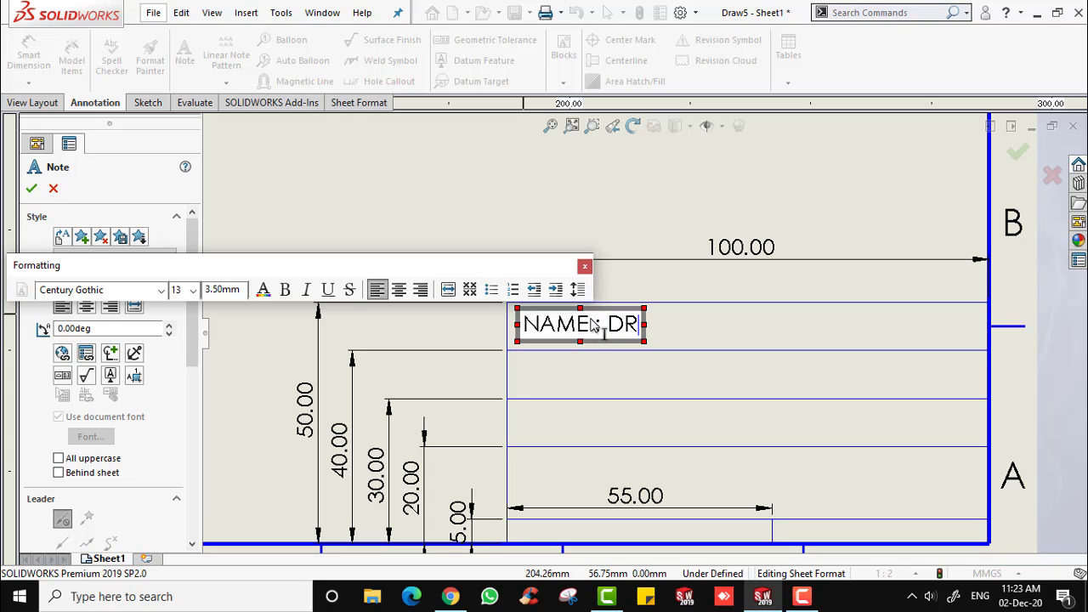
{"action": "type", "text": ". W"}
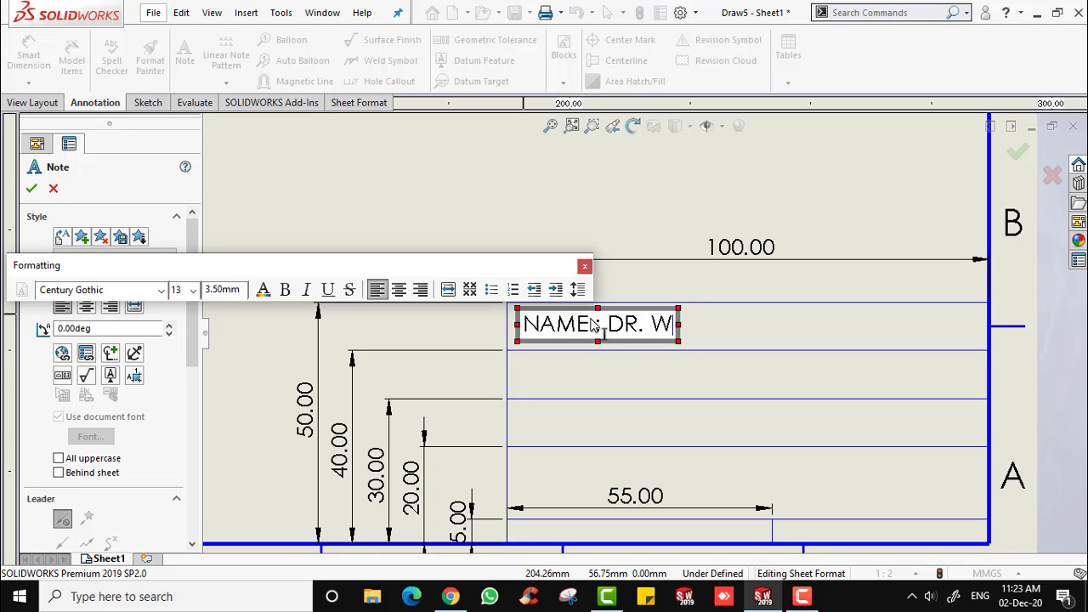
{"action": "type", "text": "MS"}
{"action": "key", "text": "BackSpace"}
{"action": "type", "text": "MS"}
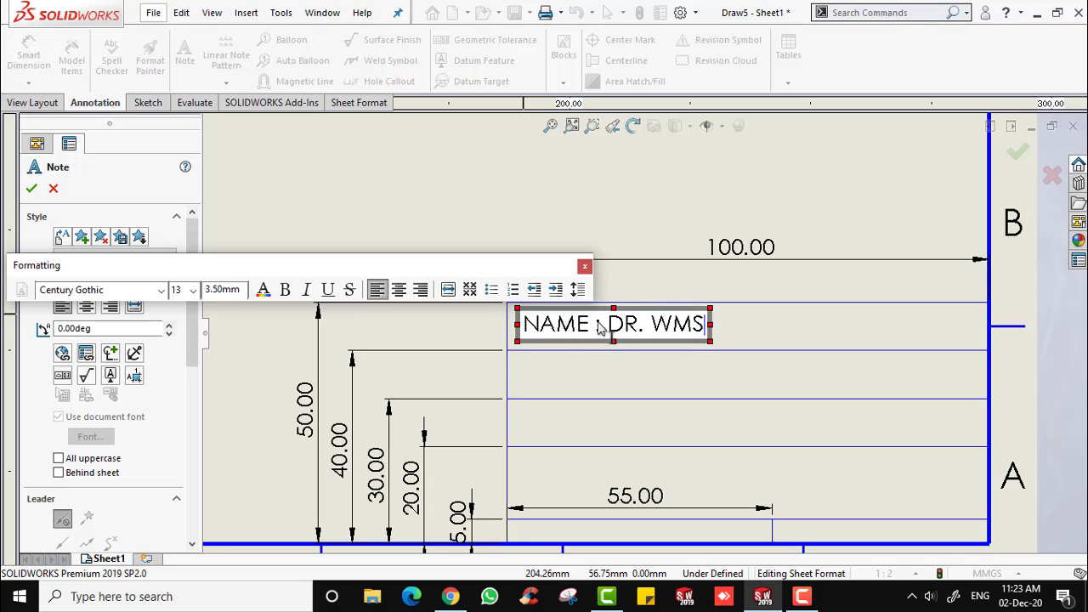
Reduce only the "NAME :" label in the note to font size 9 and finish the note.
{"action": "left_click_drag", "start_coordinate": [601, 332], "coordinate": [521, 325]}
{"action": "left_click", "coordinate": [393, 243]}
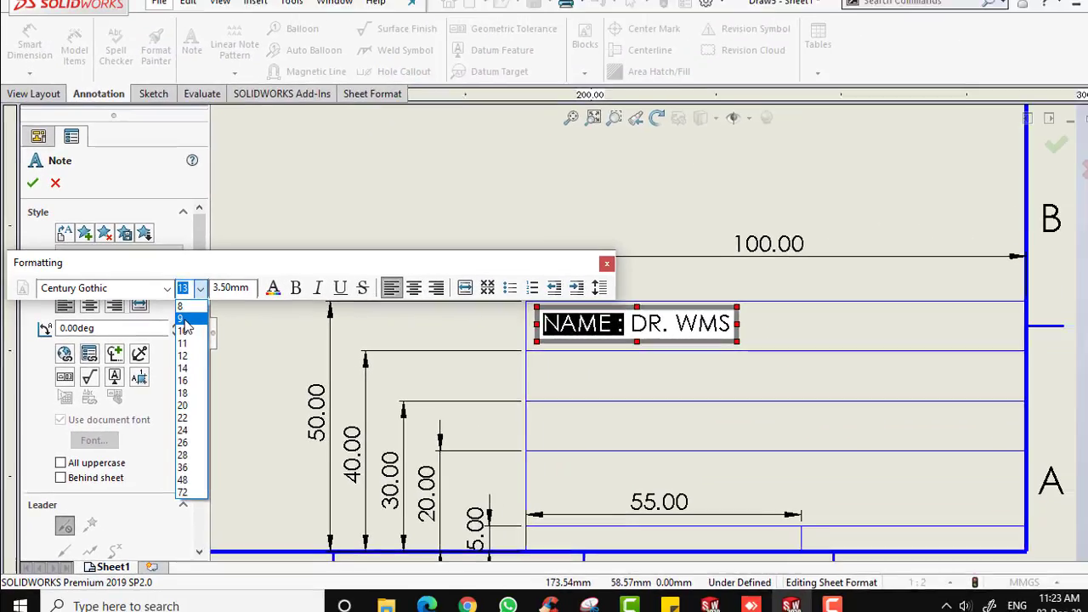
{"action": "left_click", "coordinate": [379, 301]}
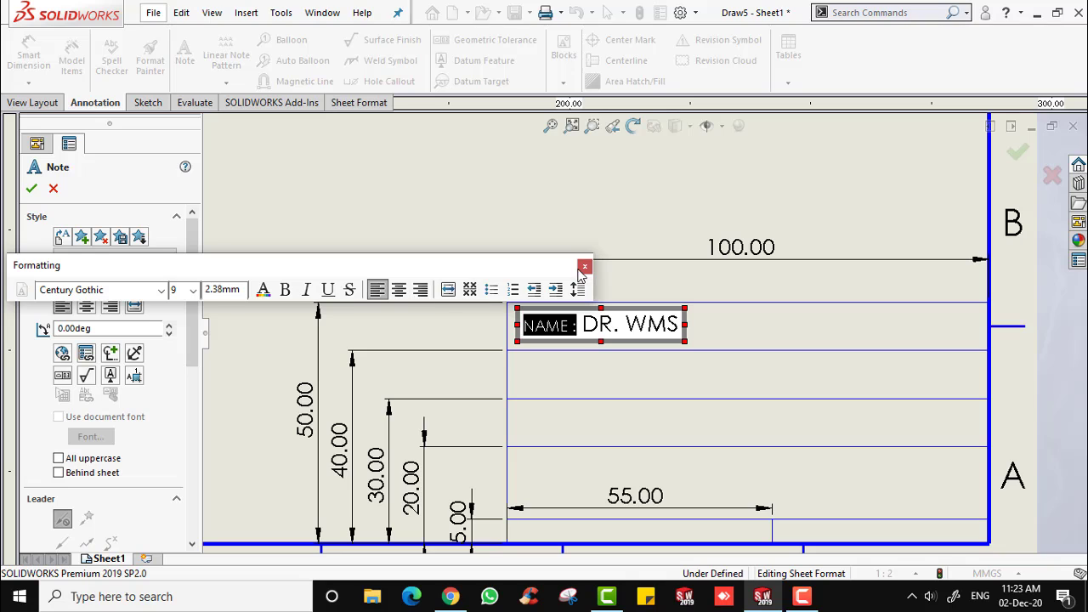
{"action": "left_click", "coordinate": [31, 190]}
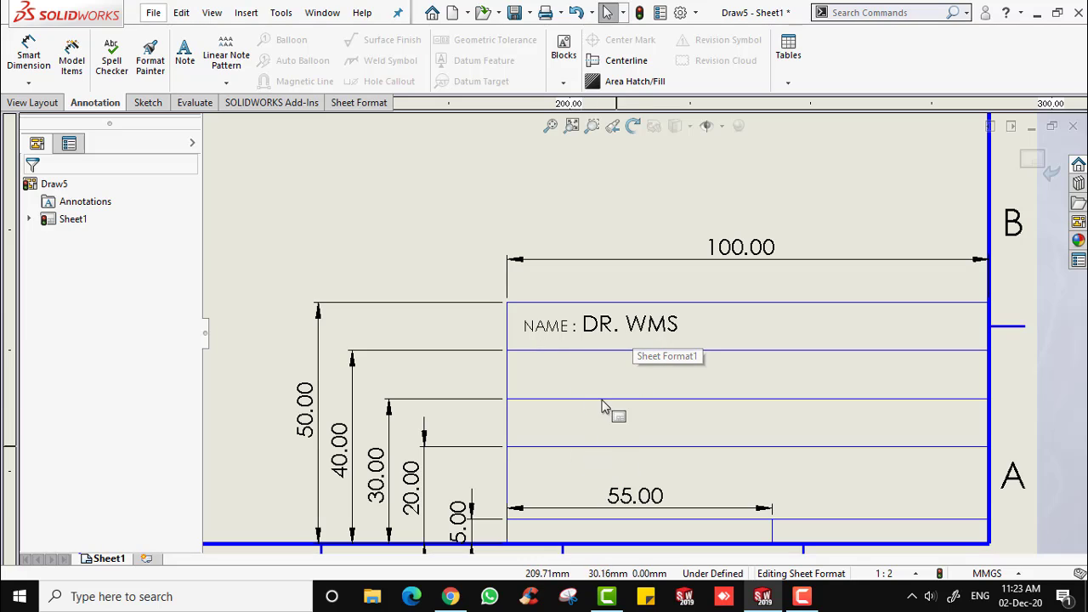
Place a note in the title block's second row, aligned under the name note, reading "STUDENT ID :" followed by the student's ID number.
{"action": "left_click", "coordinate": [185, 56]}
{"action": "left_click", "coordinate": [525, 364]}
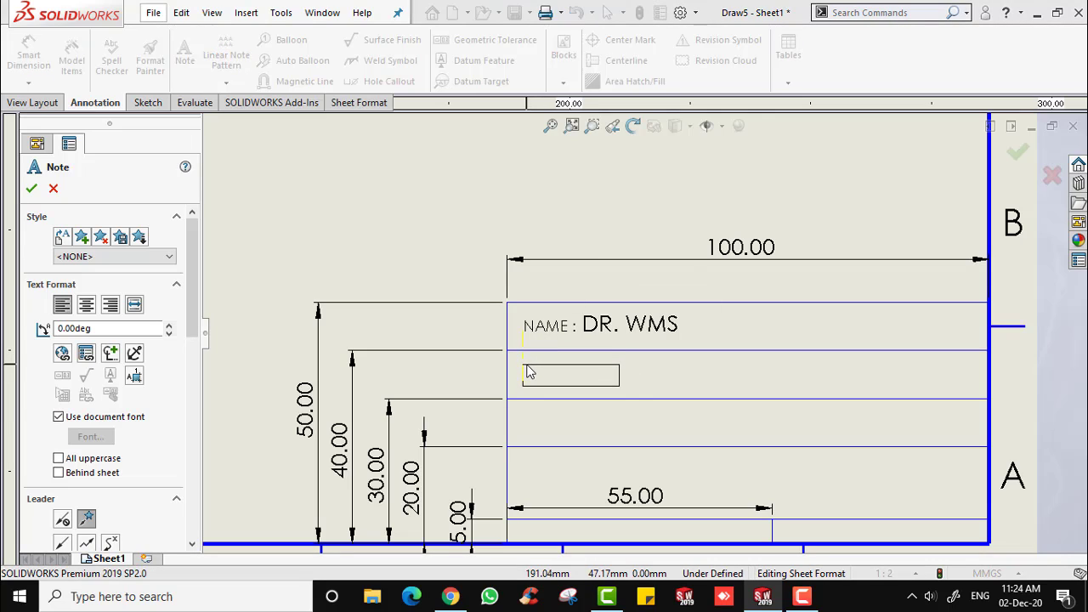
{"action": "left_click", "coordinate": [527, 372]}
{"action": "type", "text": "ST"}
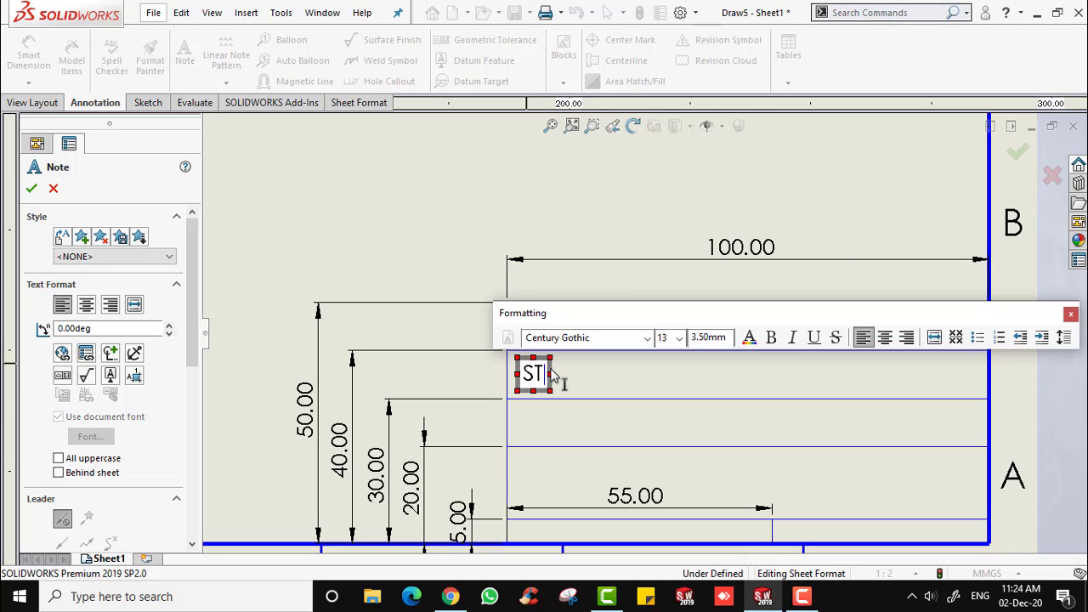
{"action": "type", "text": "UDENT ID"}
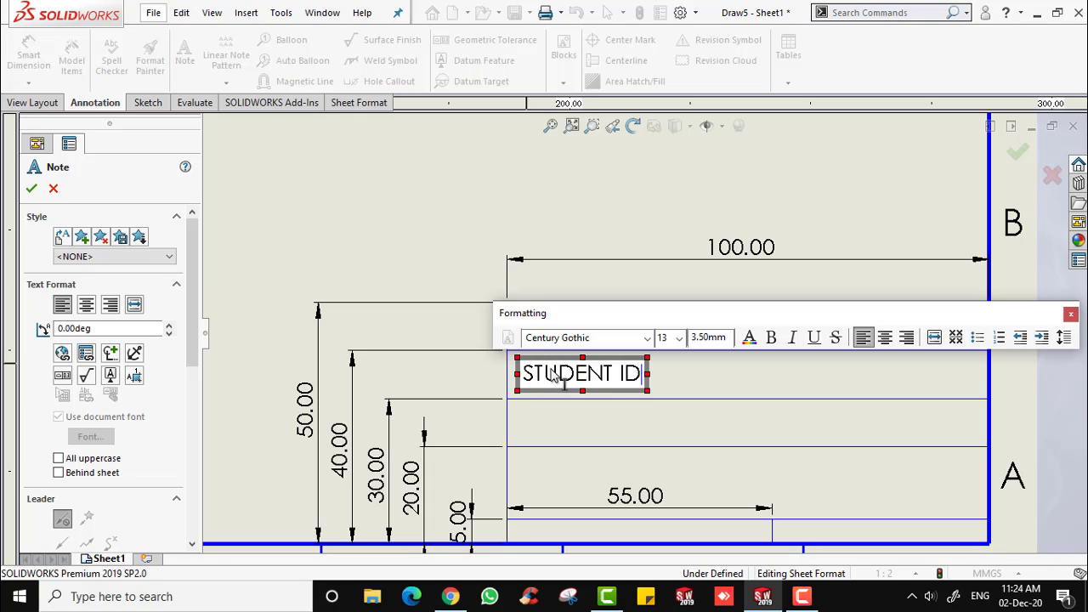
{"action": "type", "text": " : 123456"}
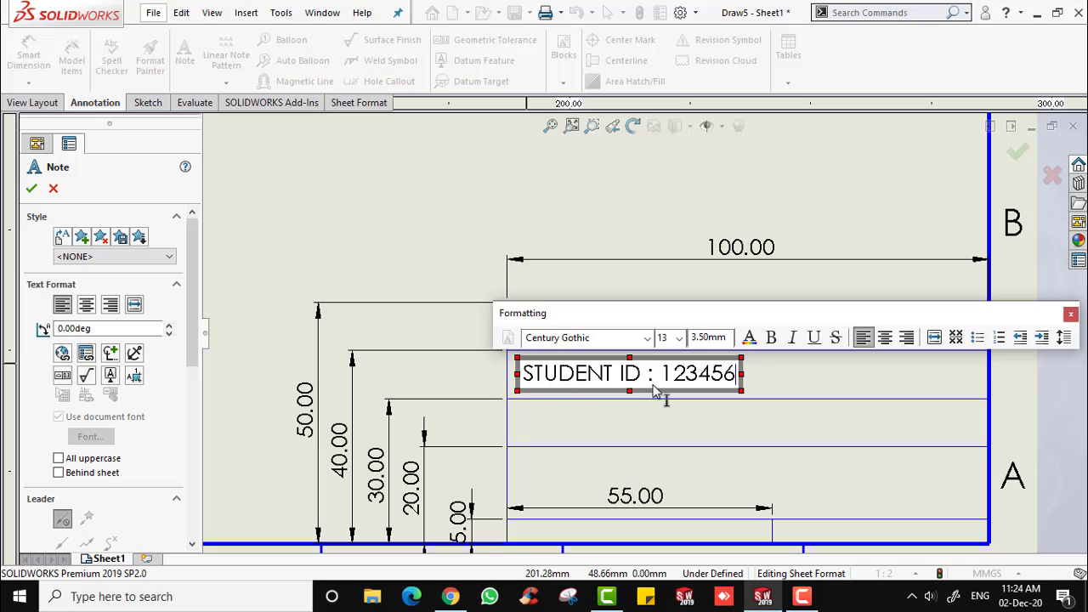
Reduce only the "STUDENT ID :" label to font size 9 and finish the note.
{"action": "left_click_drag", "start_coordinate": [657, 391], "coordinate": [532, 384]}
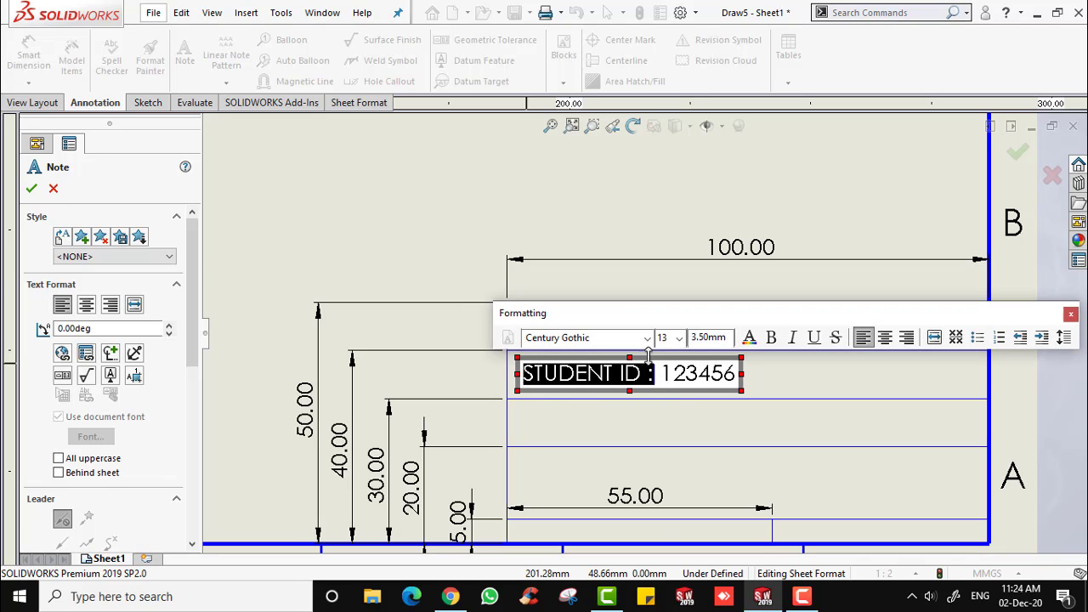
{"action": "left_click", "coordinate": [680, 338]}
{"action": "left_click", "coordinate": [662, 367]}
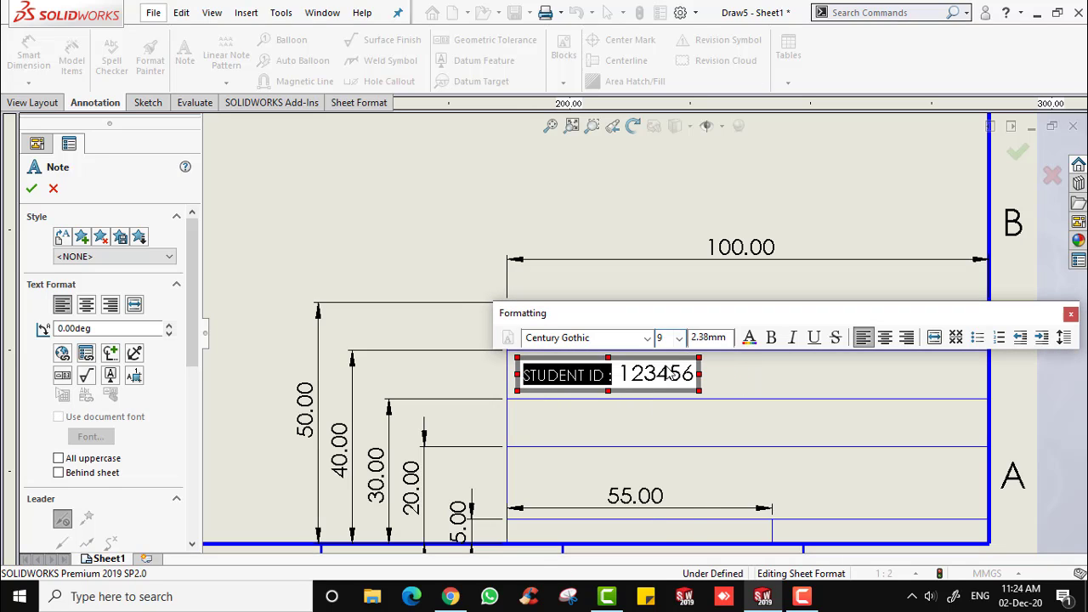
{"action": "left_click", "coordinate": [31, 188]}
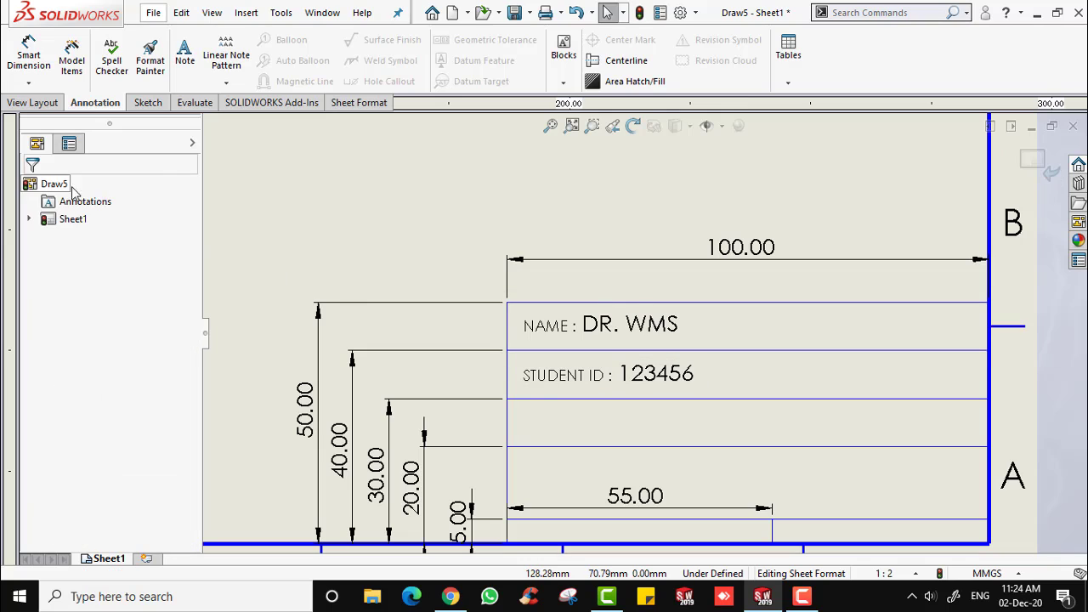
Place a note reading "CLASS : J4EM1101H" in the title block's third row, aligned under the student ID note.
{"action": "left_click", "coordinate": [185, 53]}
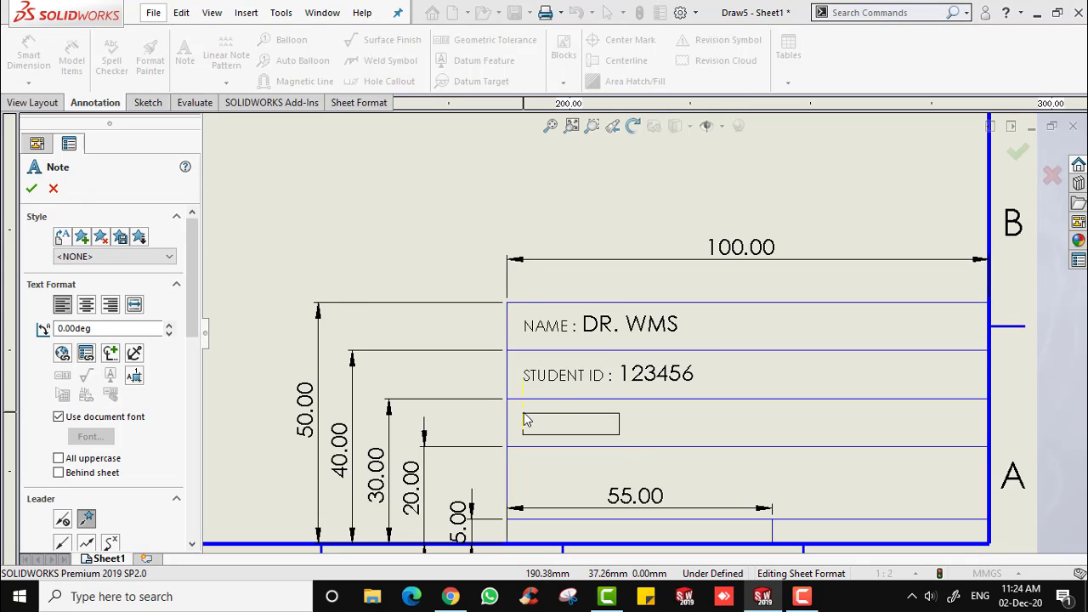
{"action": "left_click", "coordinate": [525, 419]}
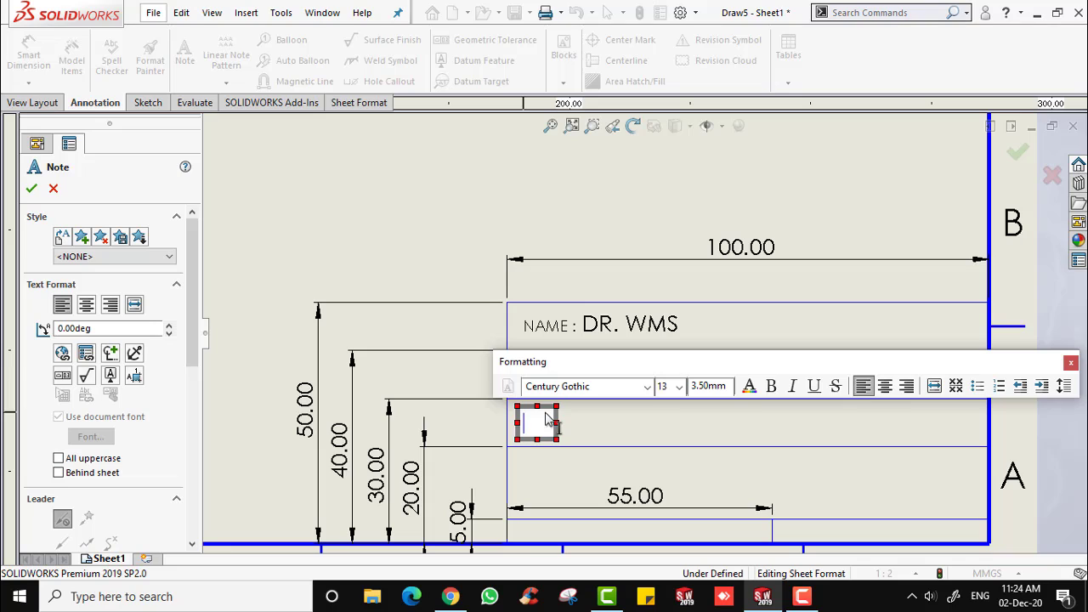
{"action": "type", "text": "C"}
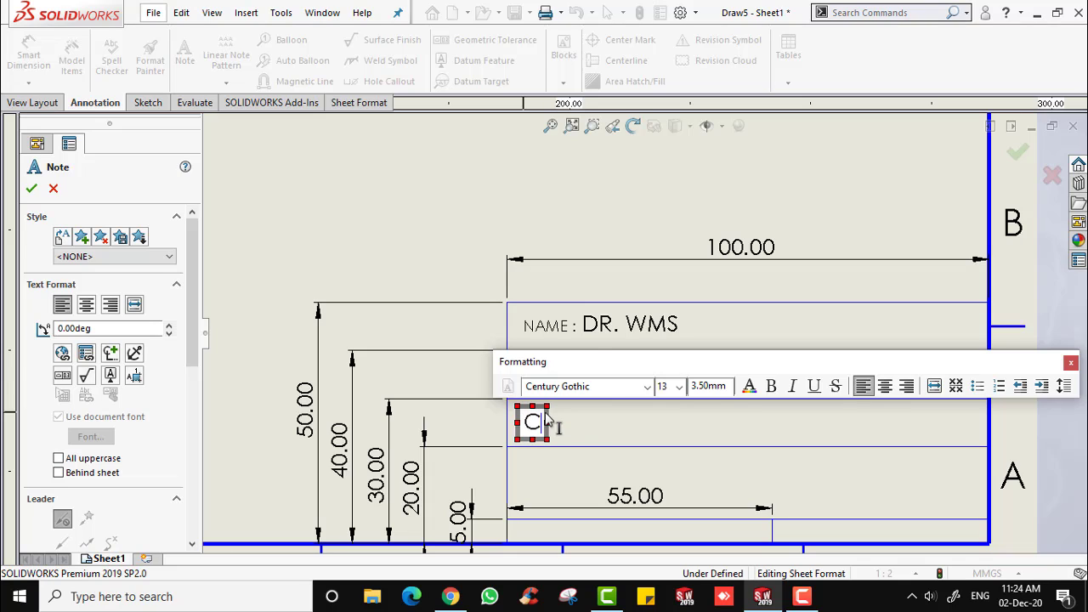
{"action": "type", "text": "LASS : "}
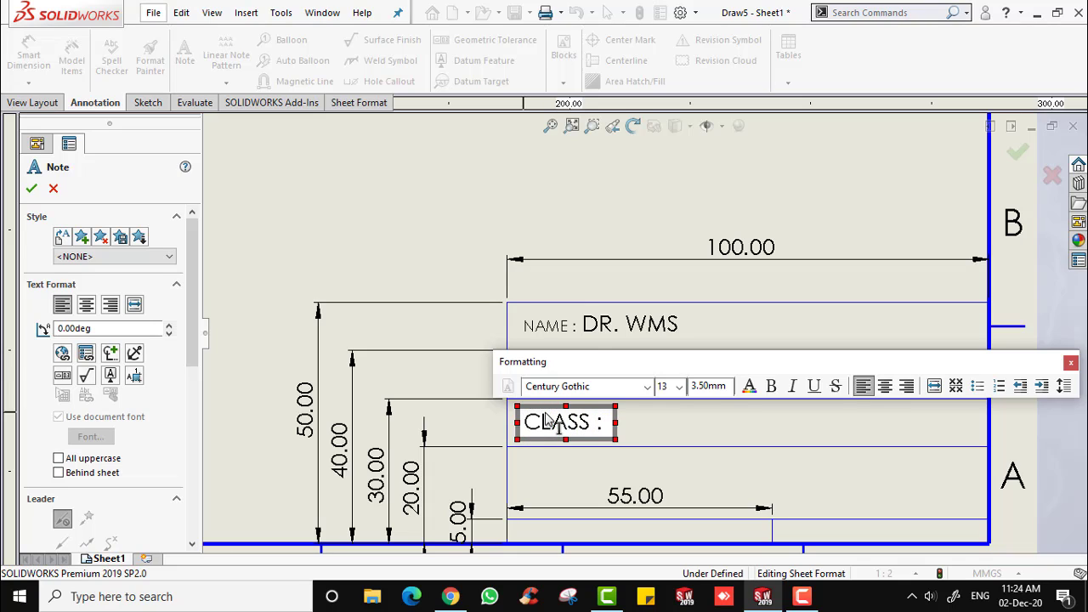
{"action": "type", "text": "J4EM"}
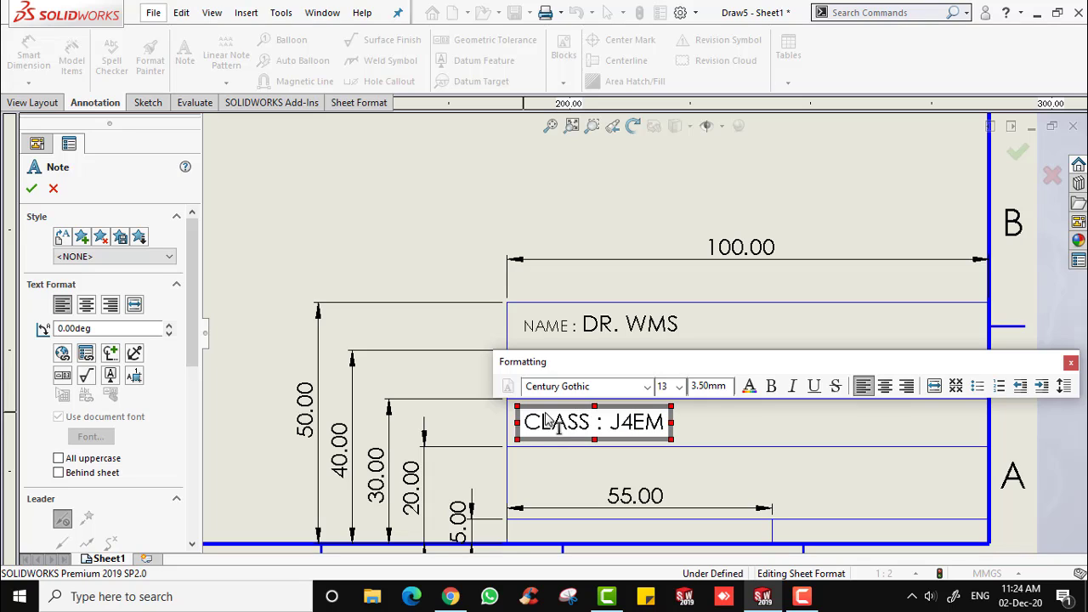
{"action": "type", "text": "11"}
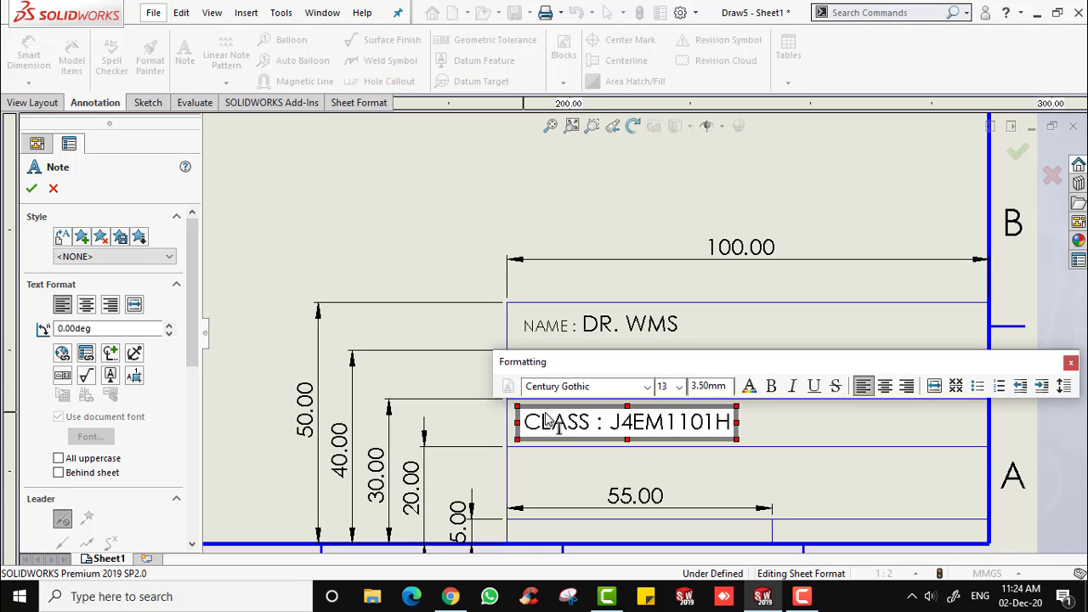
{"action": "type", "text": "01H"}
Reduce only the "CLASS :" label to font size 9 and finish the note.
{"action": "left_click_drag", "start_coordinate": [604, 423], "coordinate": [522, 423]}
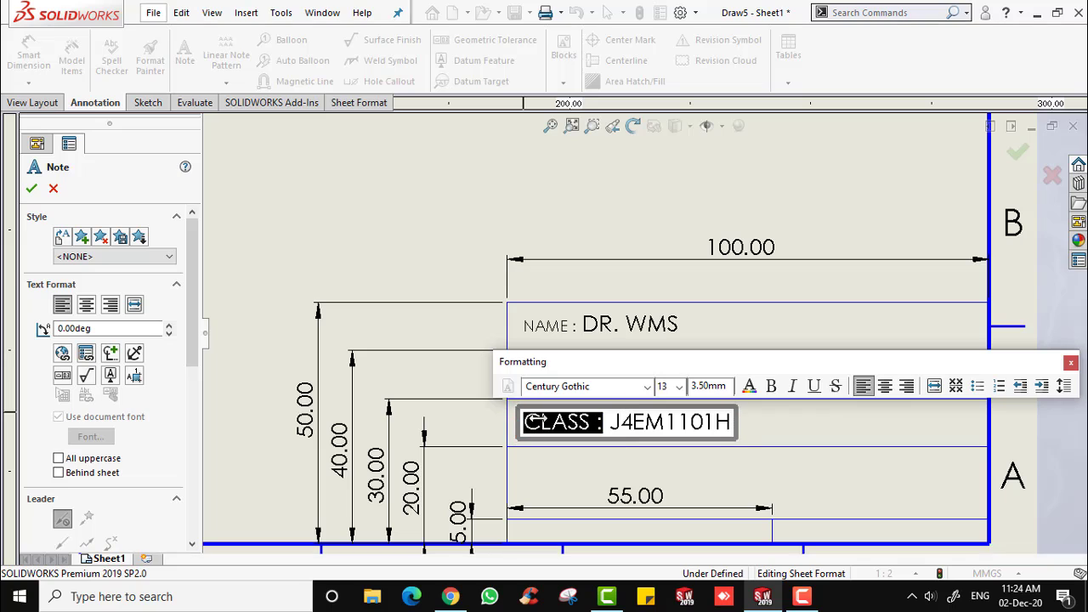
{"action": "left_click", "coordinate": [682, 389]}
{"action": "left_click", "coordinate": [668, 414]}
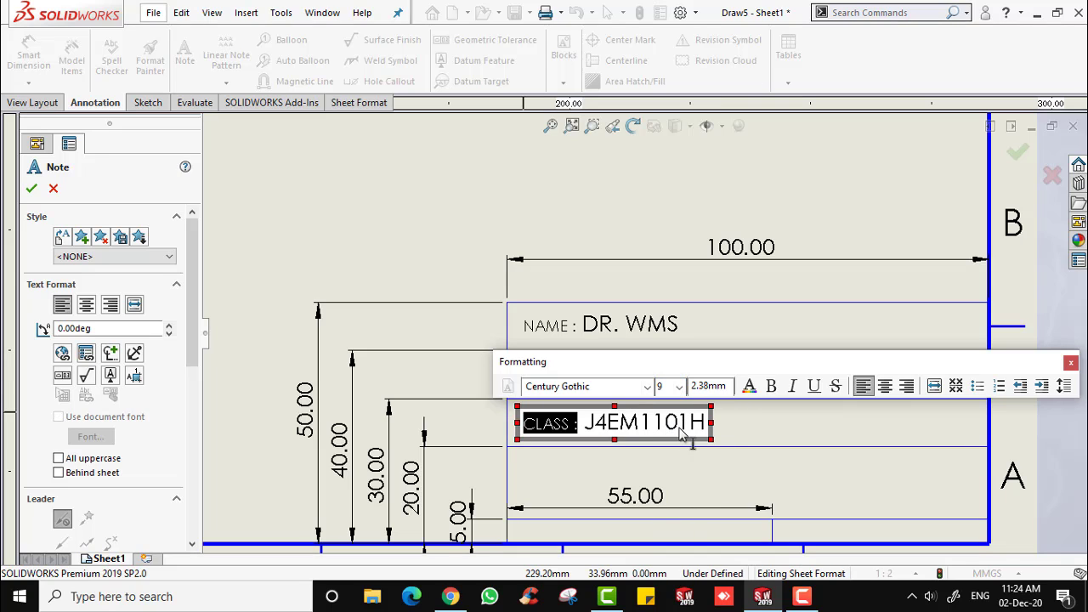
{"action": "left_click", "coordinate": [453, 328]}
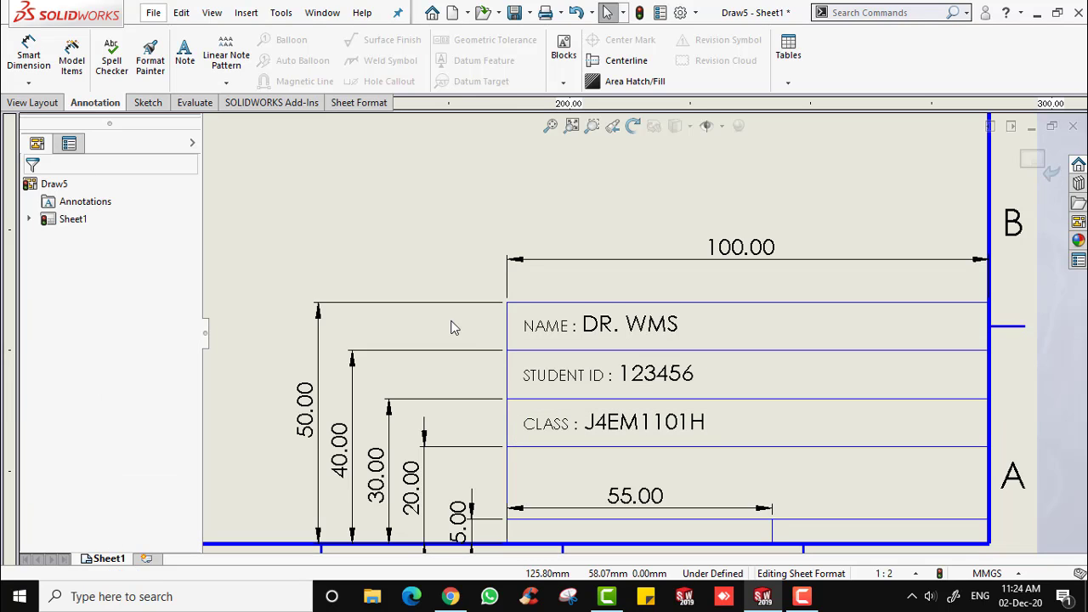
Place a note reading "DRAWING TITLE : EXAMPLE 1" in the title block's fourth row, aligned under the class note.
{"action": "scroll", "coordinate": [783, 500], "scroll_direction": "down", "scroll_amount": 2}
{"action": "scroll", "coordinate": [722, 511], "scroll_direction": "up", "scroll_amount": 3}
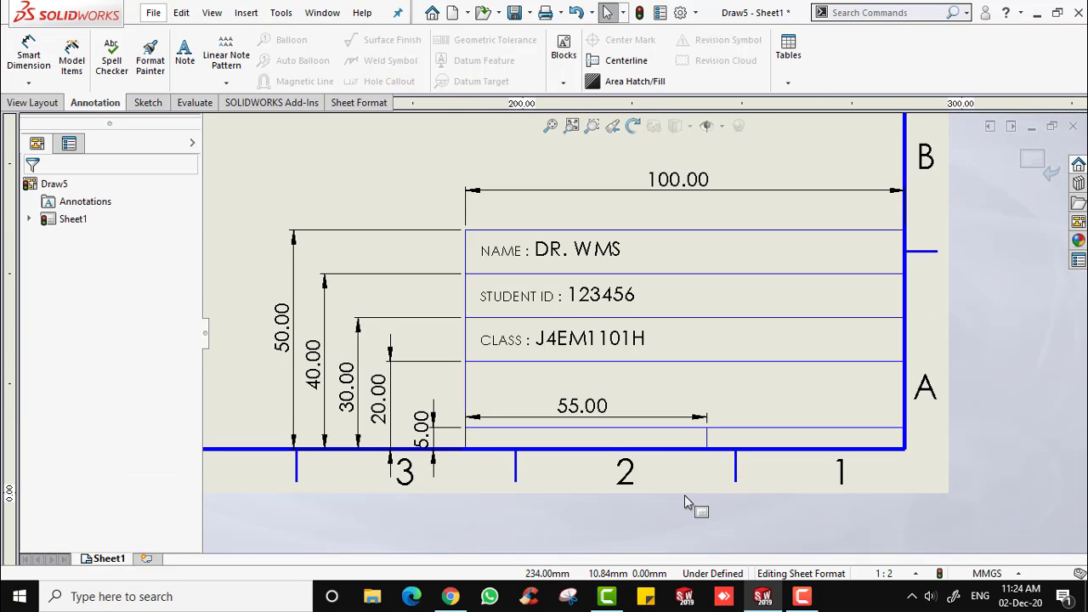
{"action": "left_click", "coordinate": [185, 53]}
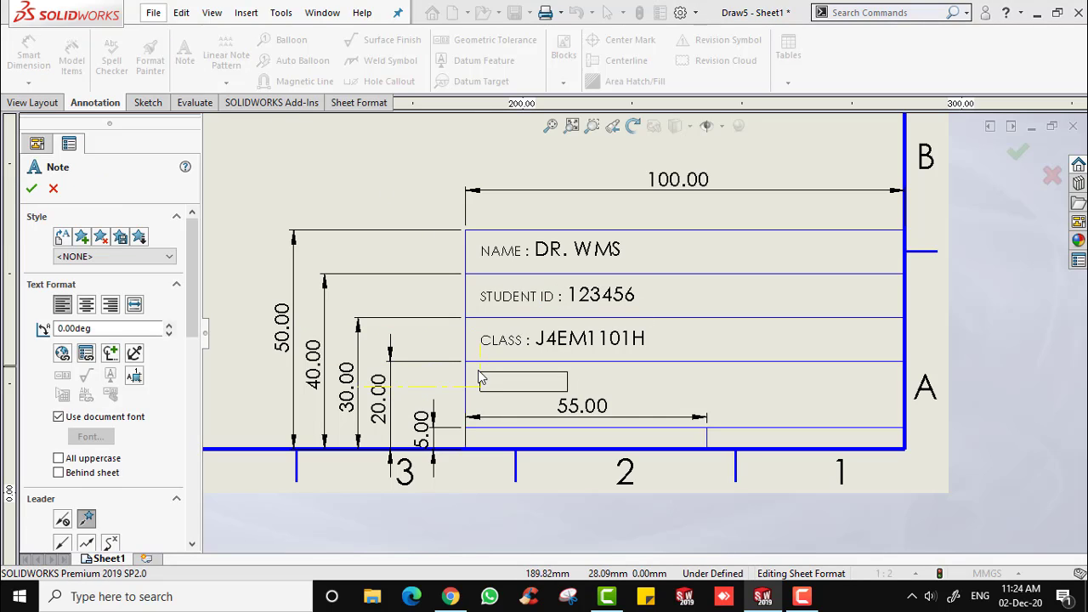
{"action": "left_click", "coordinate": [478, 377]}
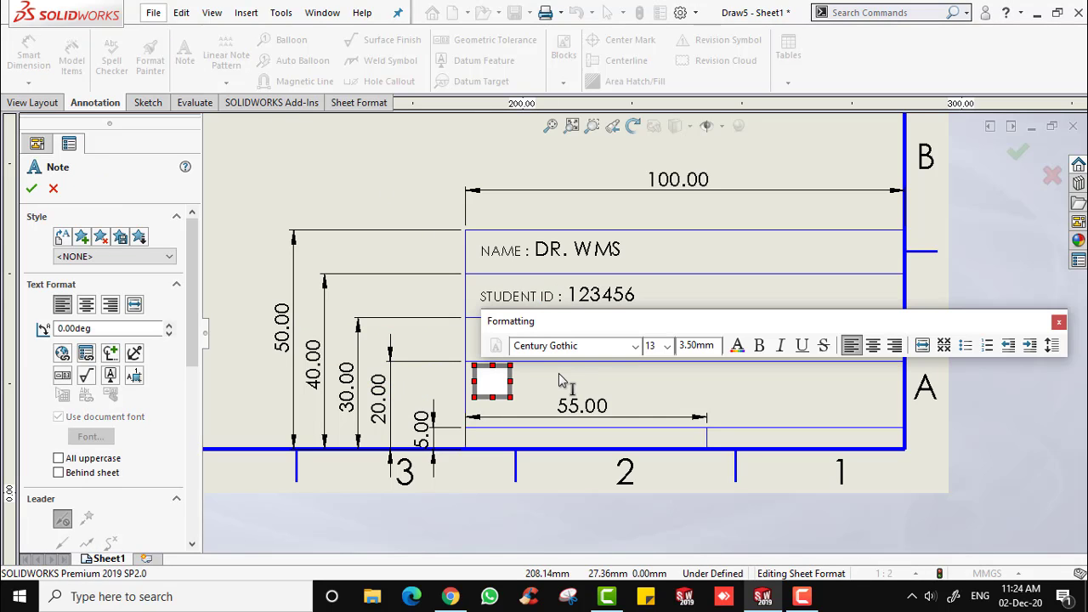
{"action": "type", "text": "DRAWI"}
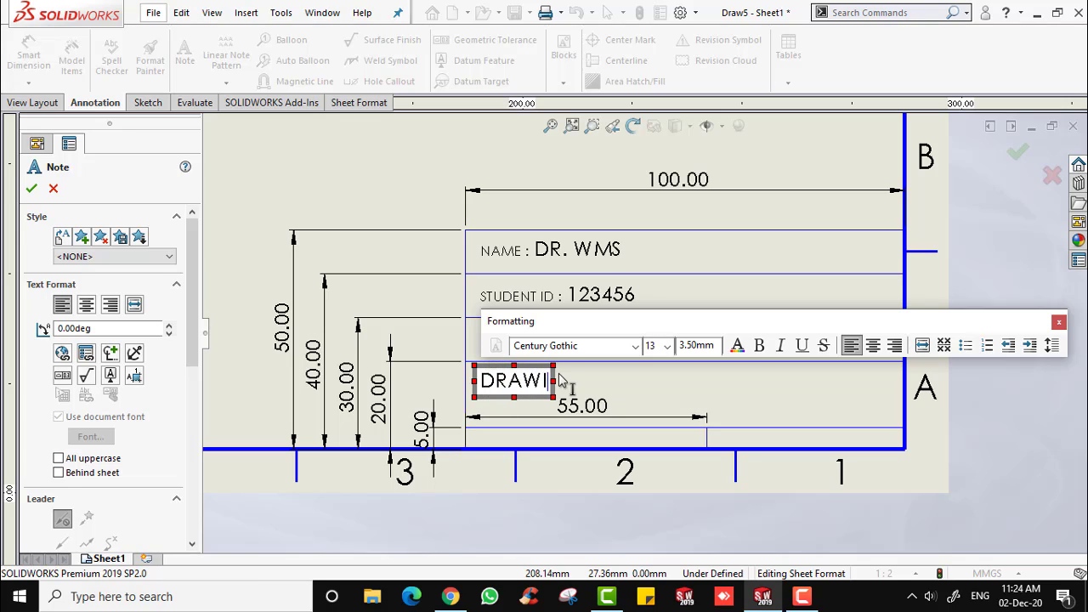
{"action": "type", "text": "NG TITLE "}
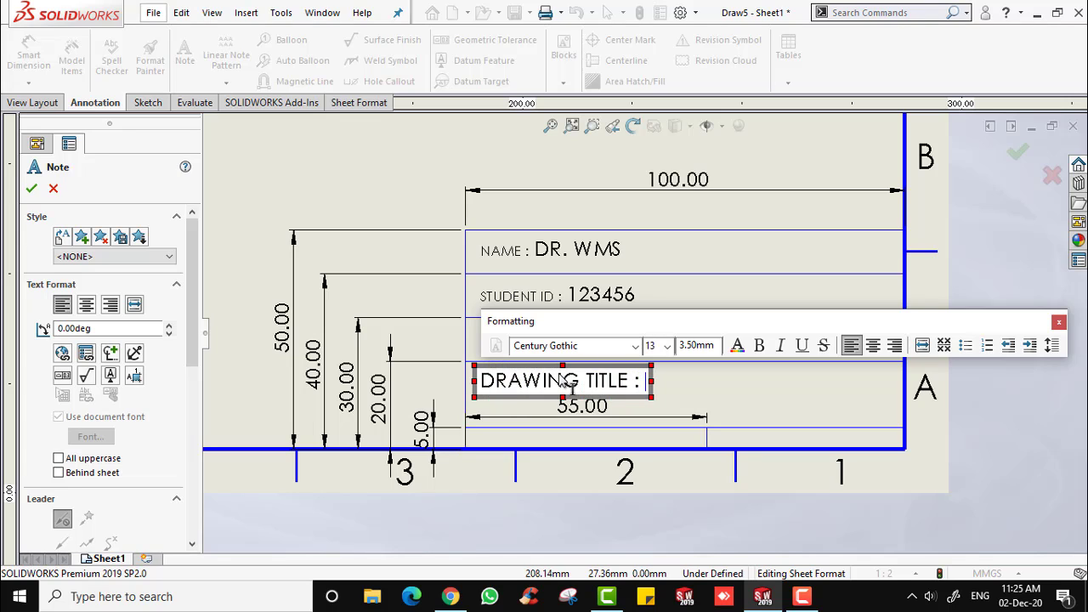
{"action": "type", "text": ": EXAMPLE 1"}
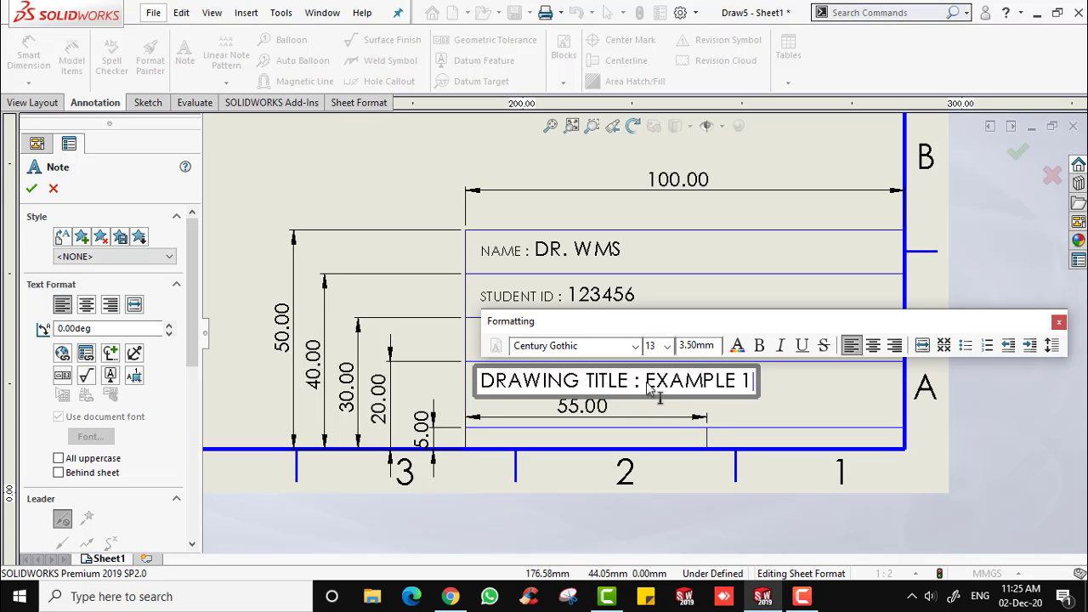
Reduce only the "DRAWING TITLE :" label to font size 9 and finish the note.
{"action": "left_click_drag", "start_coordinate": [638, 385], "coordinate": [477, 382]}
{"action": "left_click", "coordinate": [666, 346]}
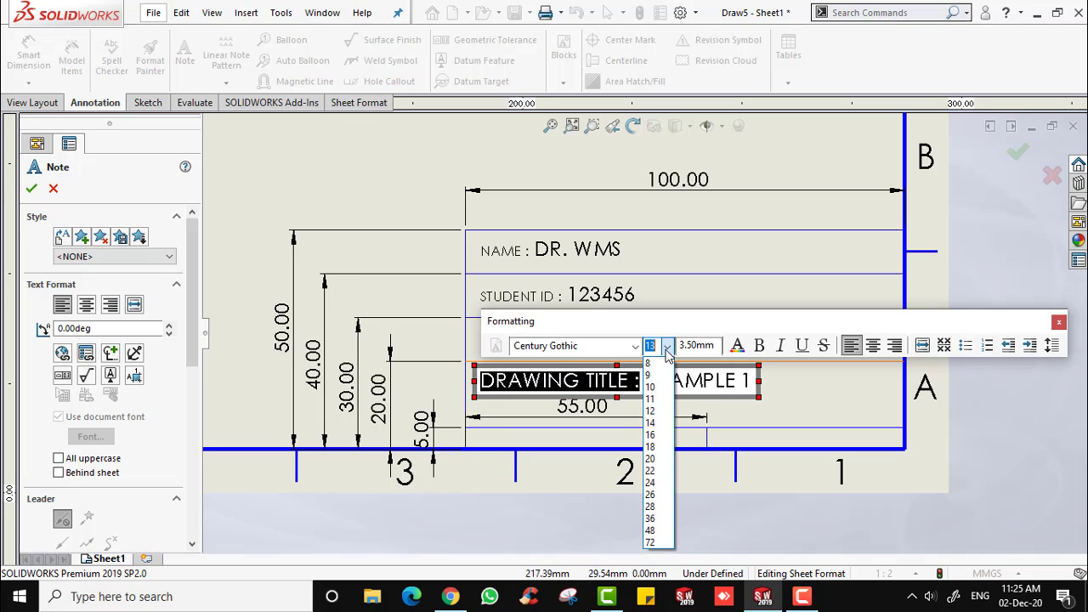
{"action": "left_click", "coordinate": [651, 382]}
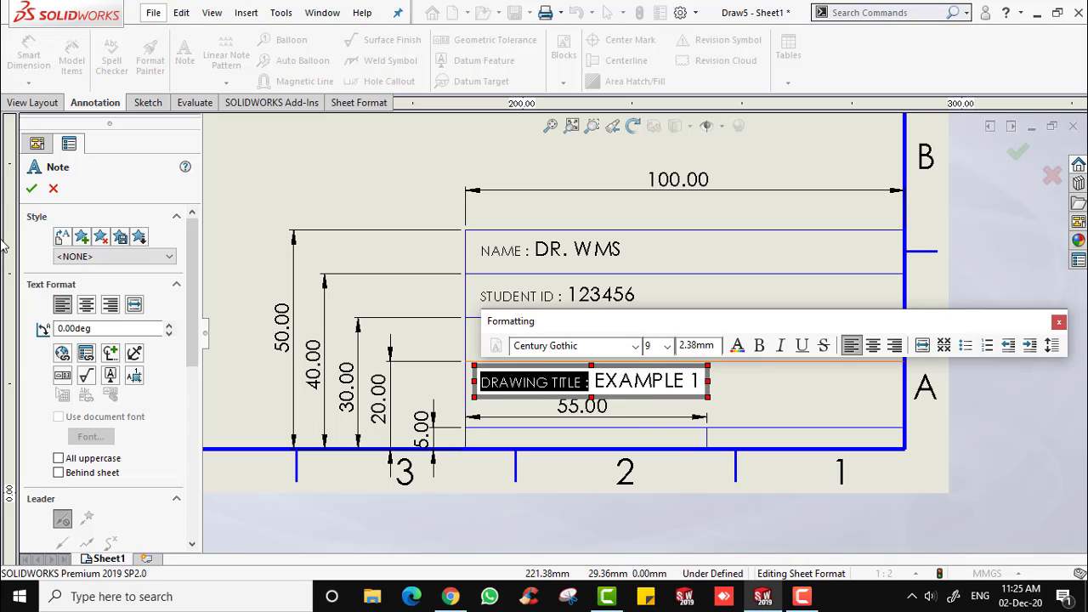
{"action": "left_click", "coordinate": [32, 188]}
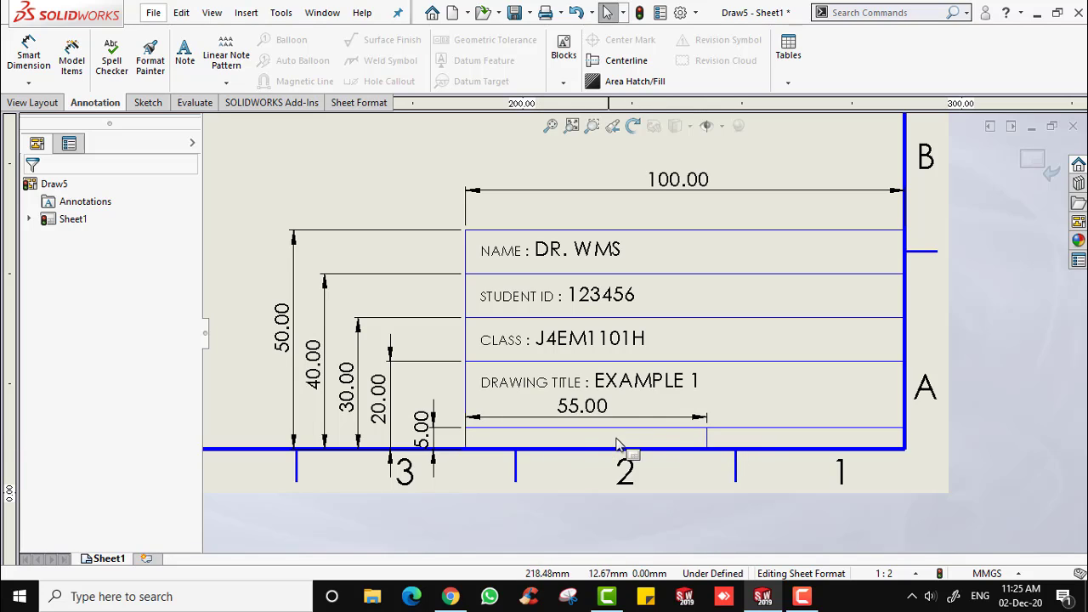
Place a note reading "SCALE : 1:2" in the 55 mm wide cell of the title block's narrow last row.
{"action": "left_click", "coordinate": [185, 57]}
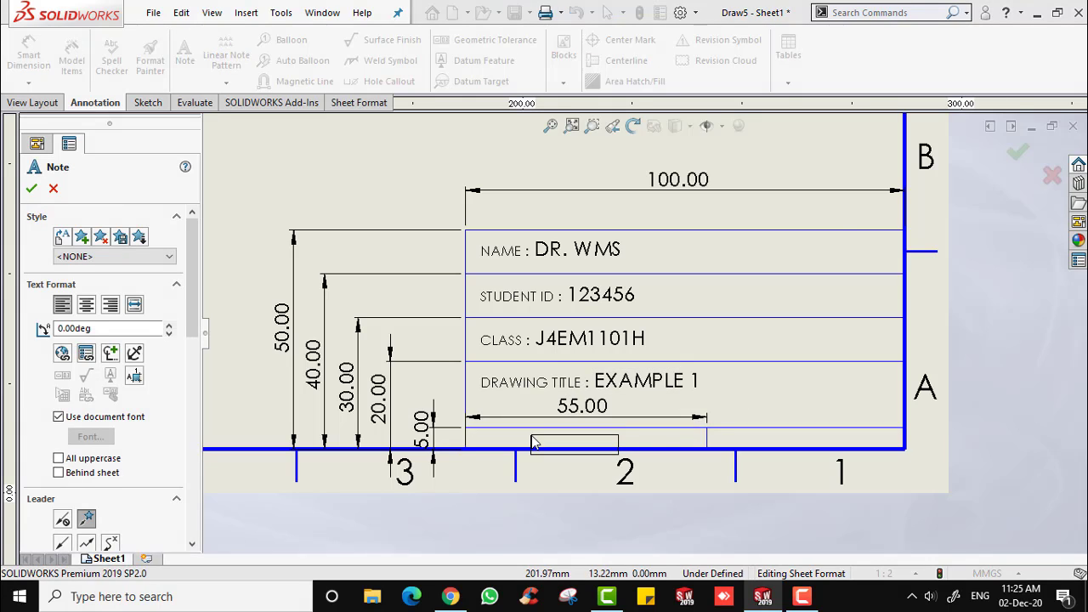
{"action": "scroll", "coordinate": [531, 435], "scroll_direction": "up", "scroll_amount": 3}
{"action": "scroll", "coordinate": [531, 435], "scroll_direction": "down", "scroll_amount": 3}
{"action": "scroll", "coordinate": [733, 306], "scroll_direction": "down", "scroll_amount": 2}
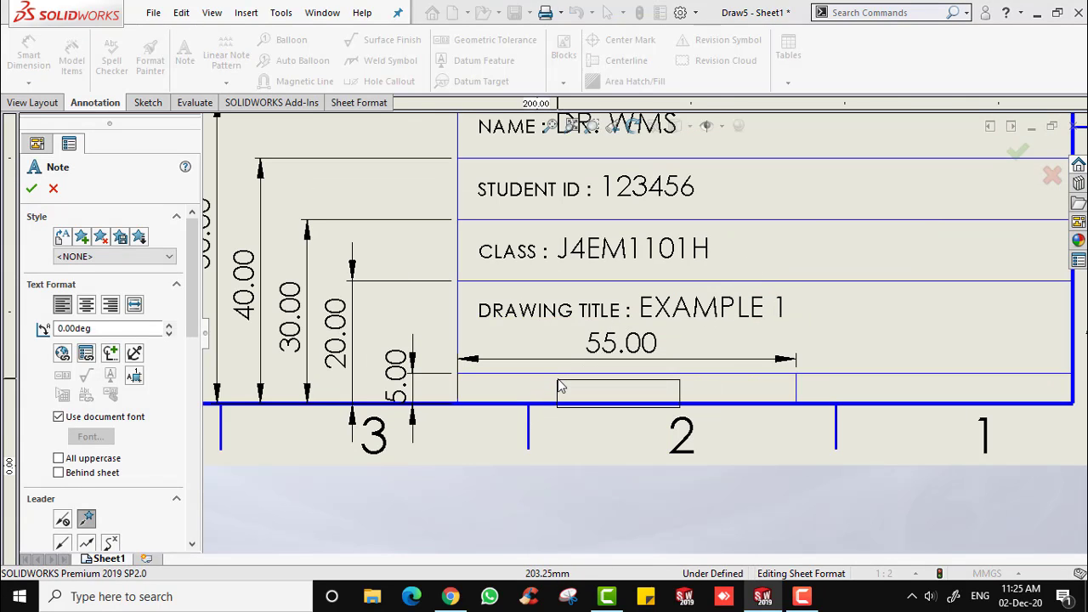
{"action": "left_click", "coordinate": [559, 384]}
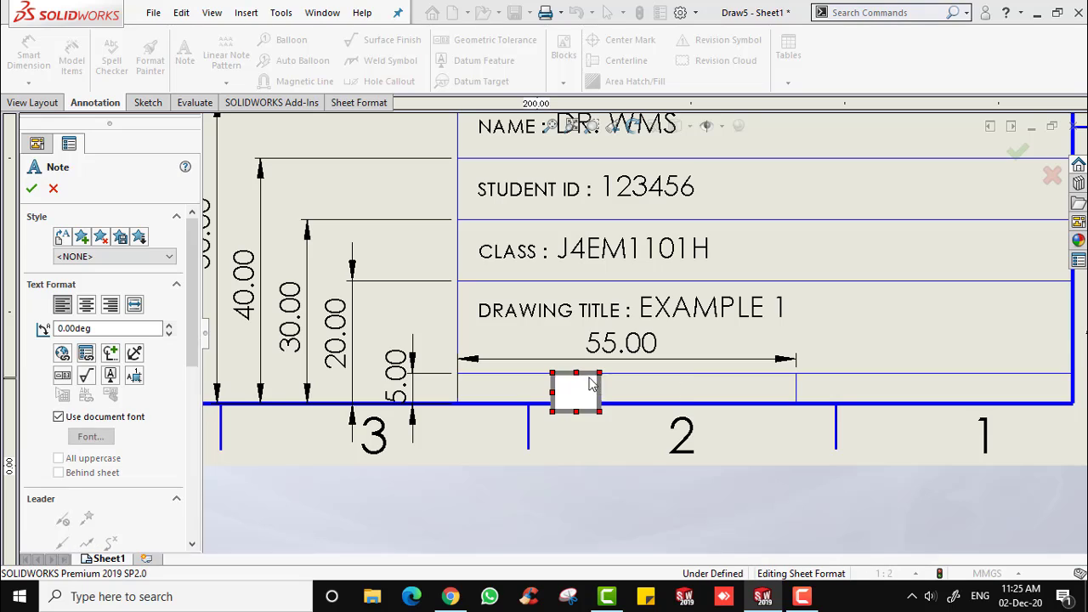
{"action": "type", "text": "SCALE"}
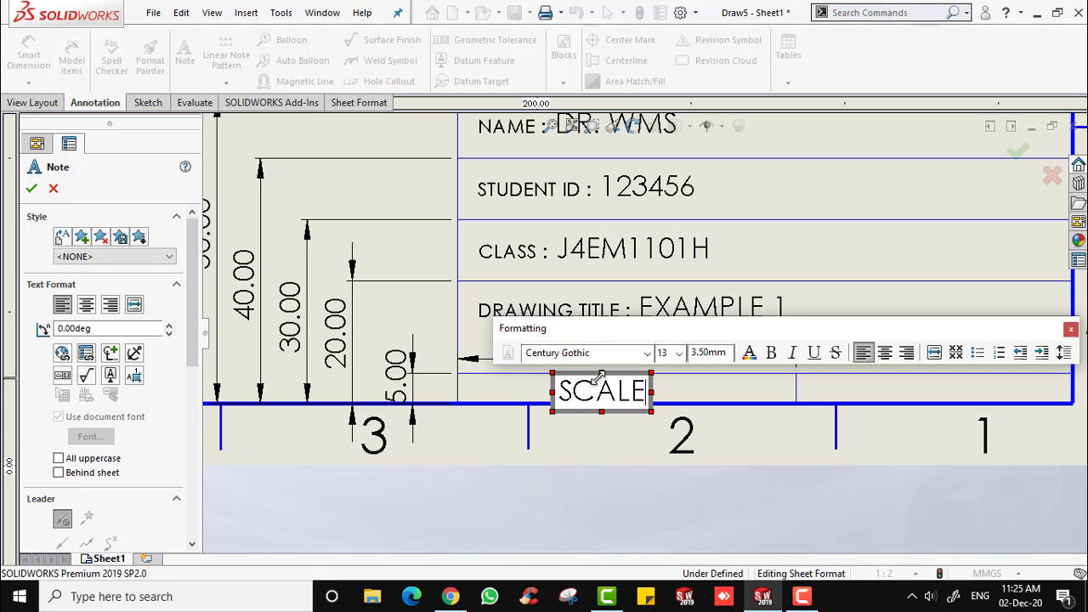
{"action": "type", "text": " : 1"}
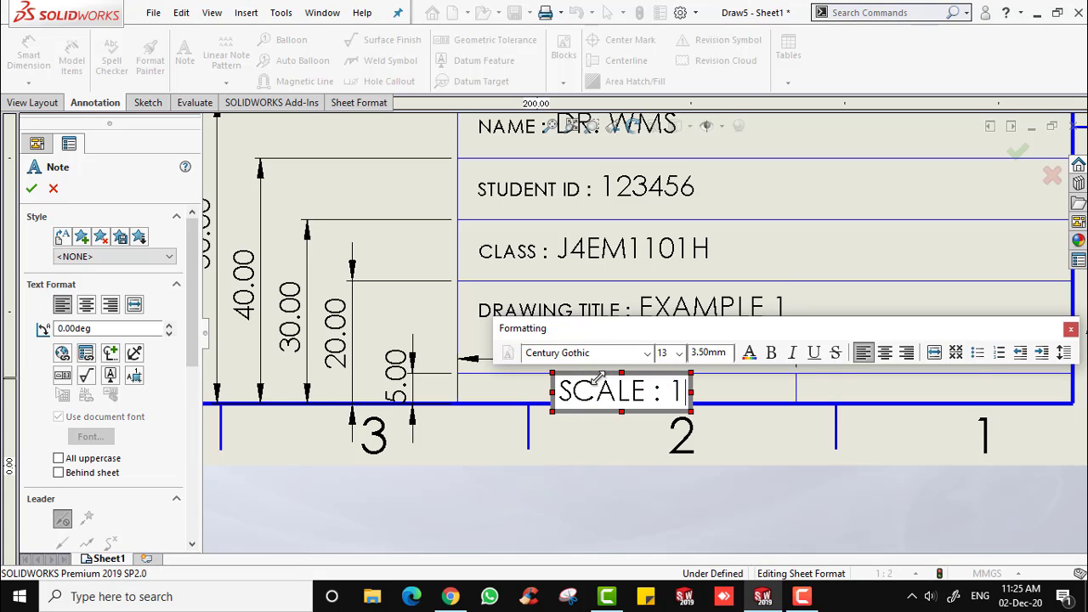
{"action": "type", "text": ":2"}
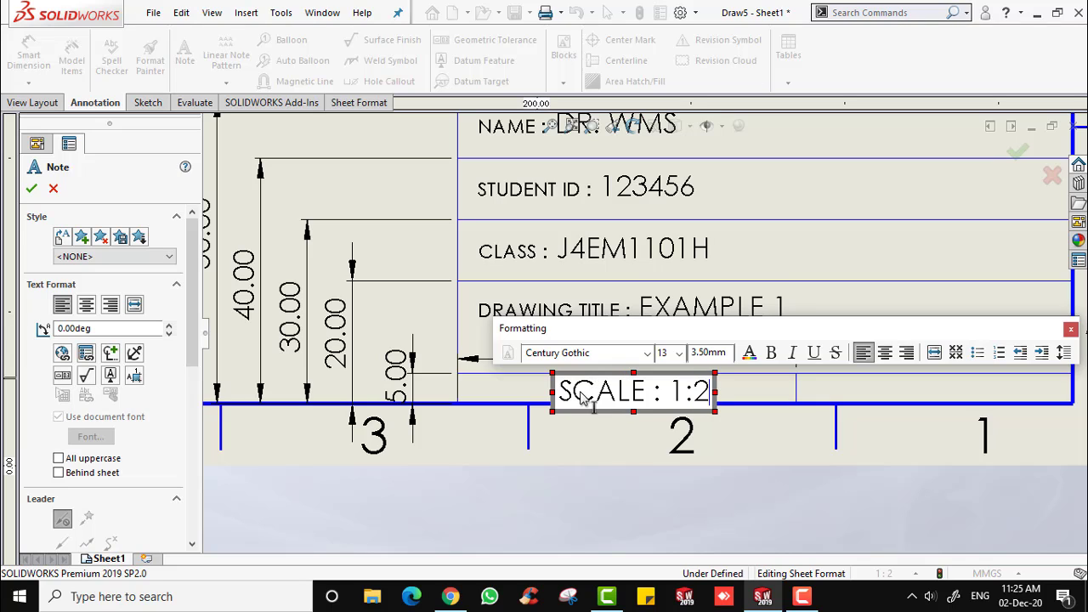
Reduce the whole scale note to font size 9 and shift it slightly toward the middle of its cell.
{"action": "double_click", "coordinate": [591, 394]}
{"action": "left_click", "coordinate": [595, 395]}
{"action": "left_click_drag", "start_coordinate": [562, 394], "coordinate": [713, 395]}
{"action": "left_click", "coordinate": [680, 356]}
{"action": "left_click", "coordinate": [671, 384]}
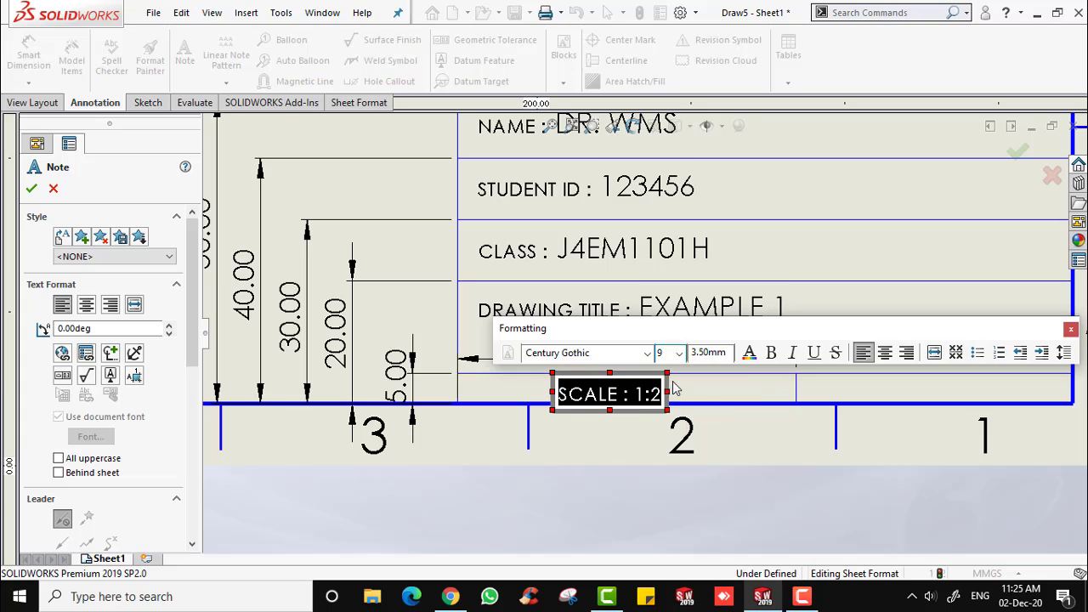
{"action": "left_click", "coordinate": [52, 191]}
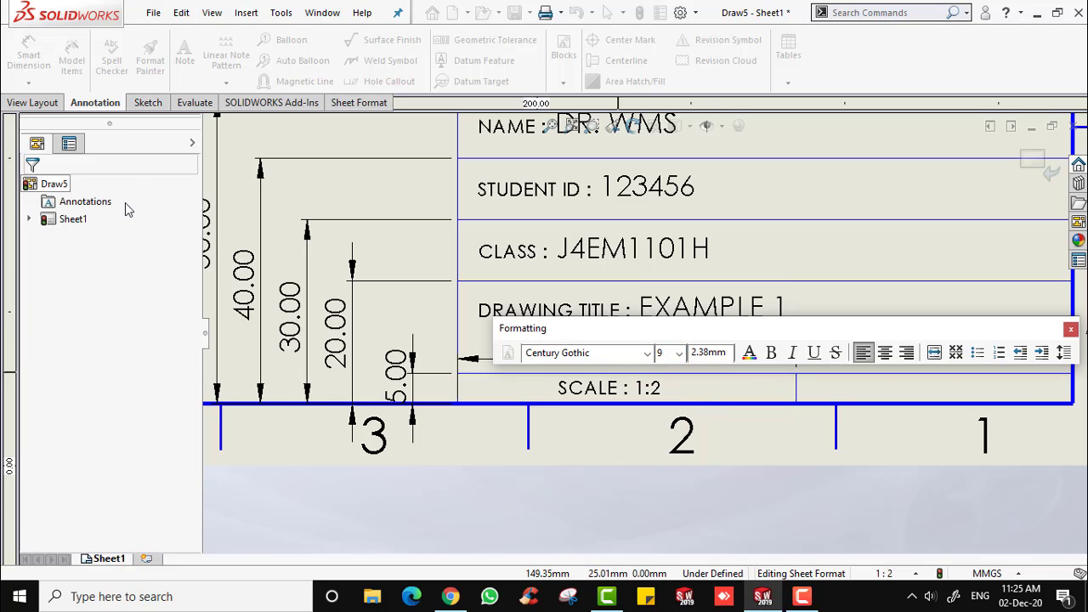
{"action": "left_click", "coordinate": [642, 390]}
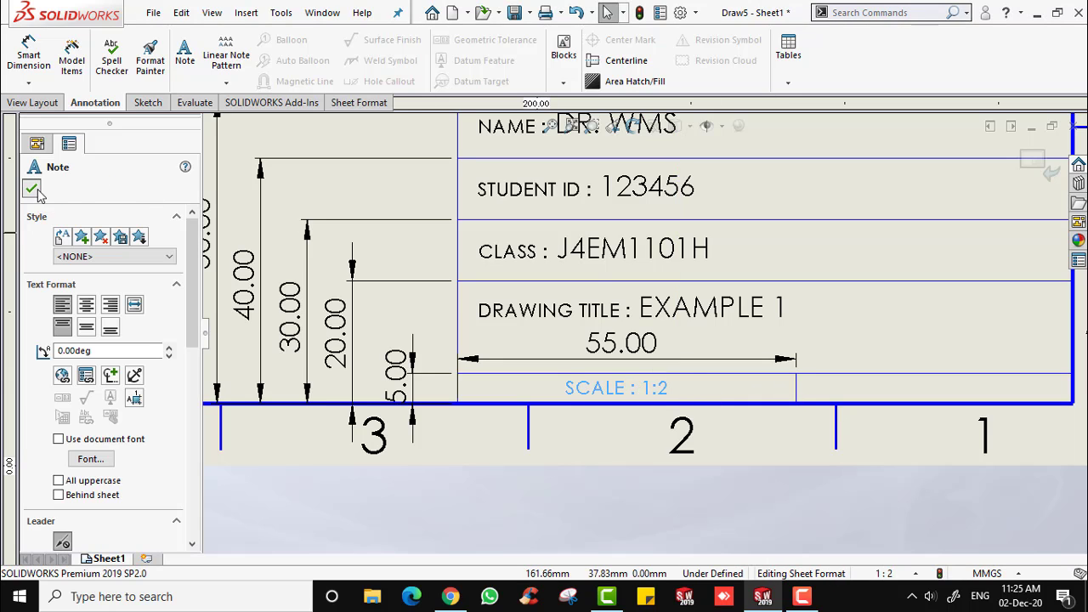
{"action": "left_click", "coordinate": [31, 188]}
Place a note reading "SHEET 1 OF 1" in the cell beside the scale note, level with it.
{"action": "left_click", "coordinate": [184, 53]}
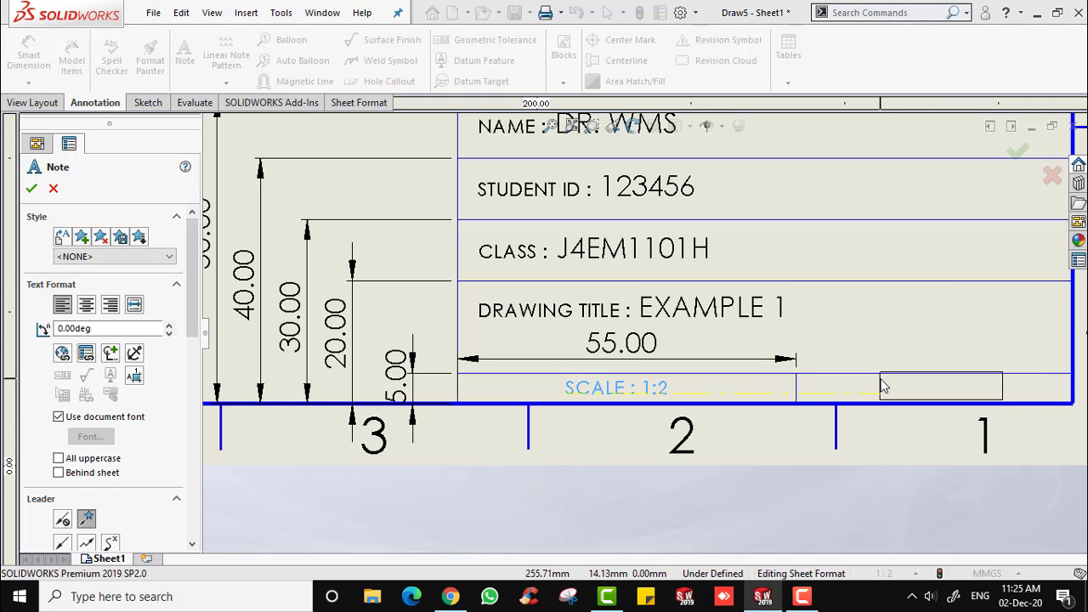
{"action": "left_click", "coordinate": [883, 387]}
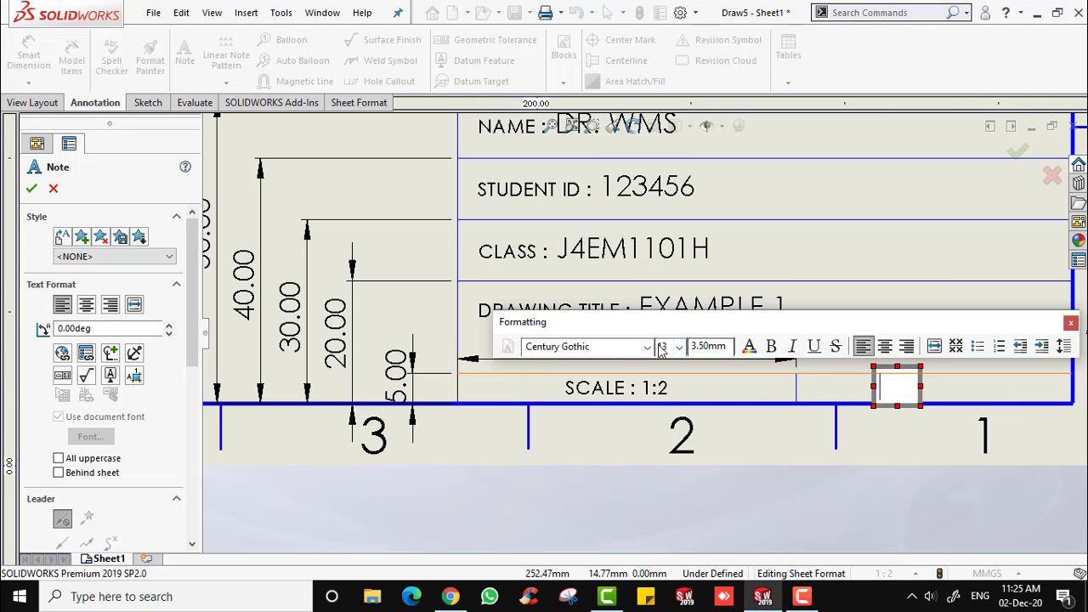
{"action": "type", "text": "SHEE"}
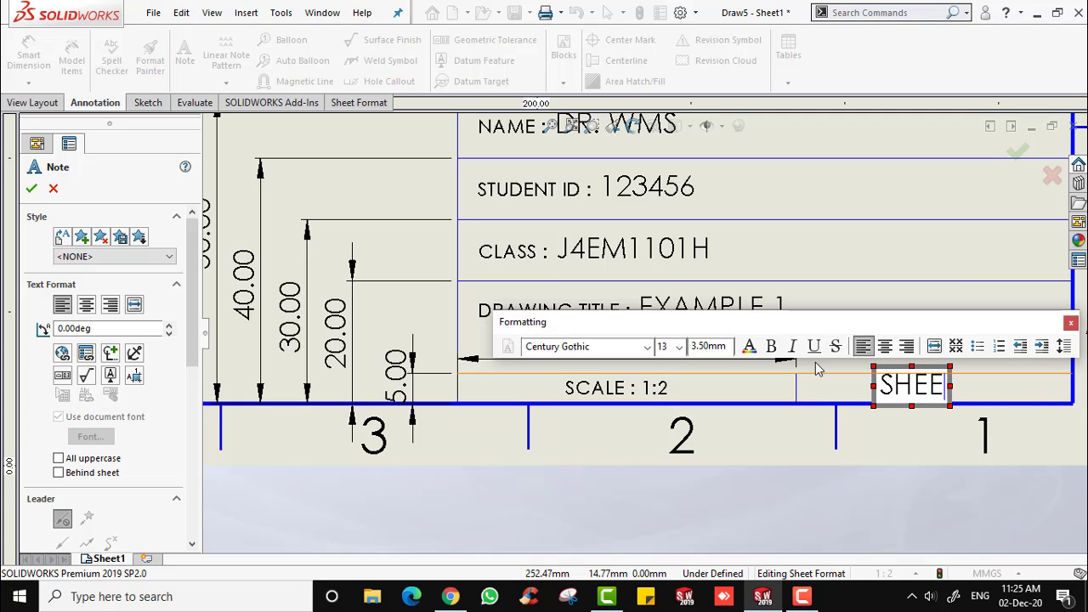
{"action": "type", "text": "T 1 OF 1"}
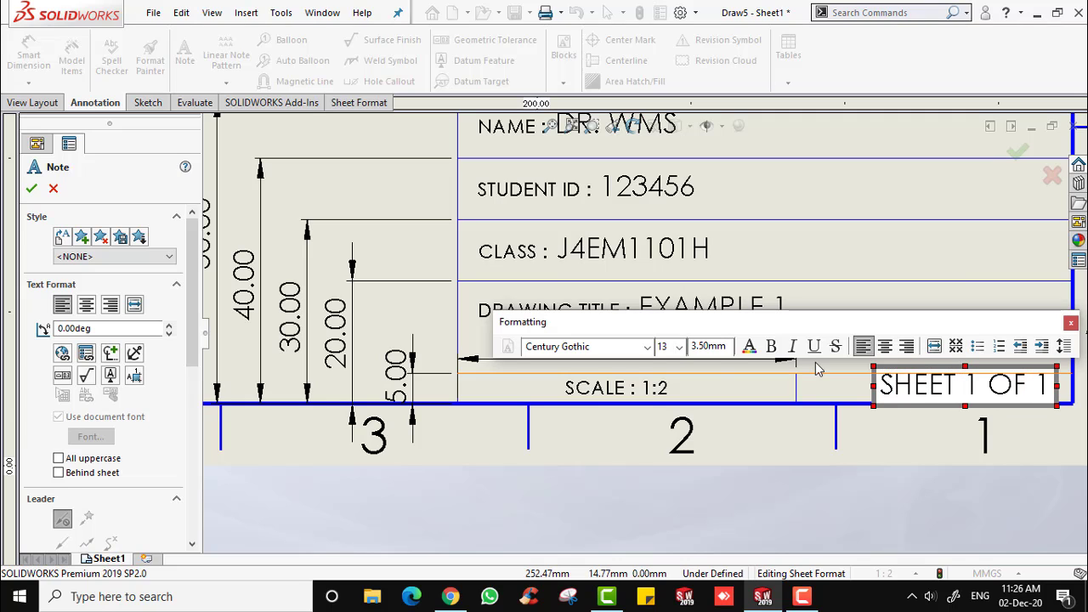
Reduce the whole "SHEET 1 OF 1" note to font size 9 and shift it slightly toward the middle of its cell.
{"action": "left_click", "coordinate": [927, 387]}
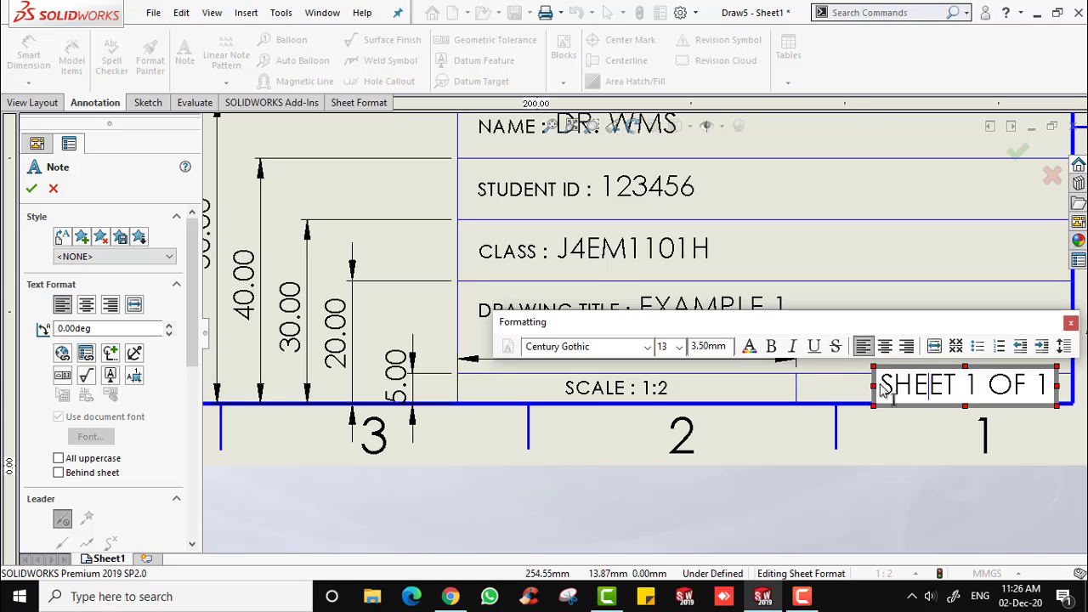
{"action": "left_click_drag", "start_coordinate": [885, 390], "coordinate": [1048, 387]}
{"action": "left_click", "coordinate": [680, 347]}
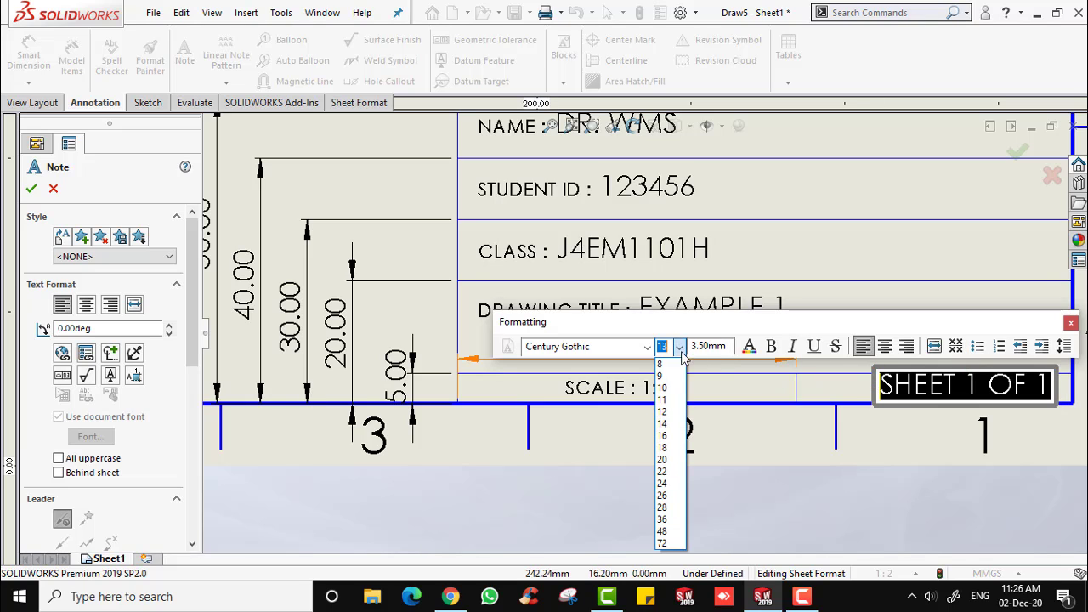
{"action": "left_click", "coordinate": [662, 376]}
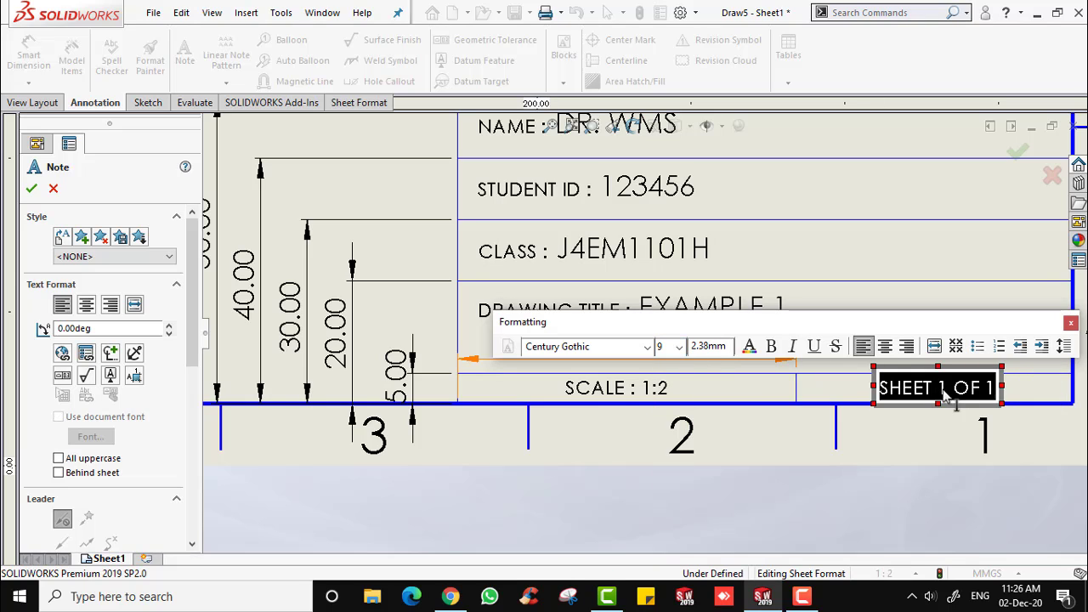
{"action": "left_click", "coordinate": [29, 188]}
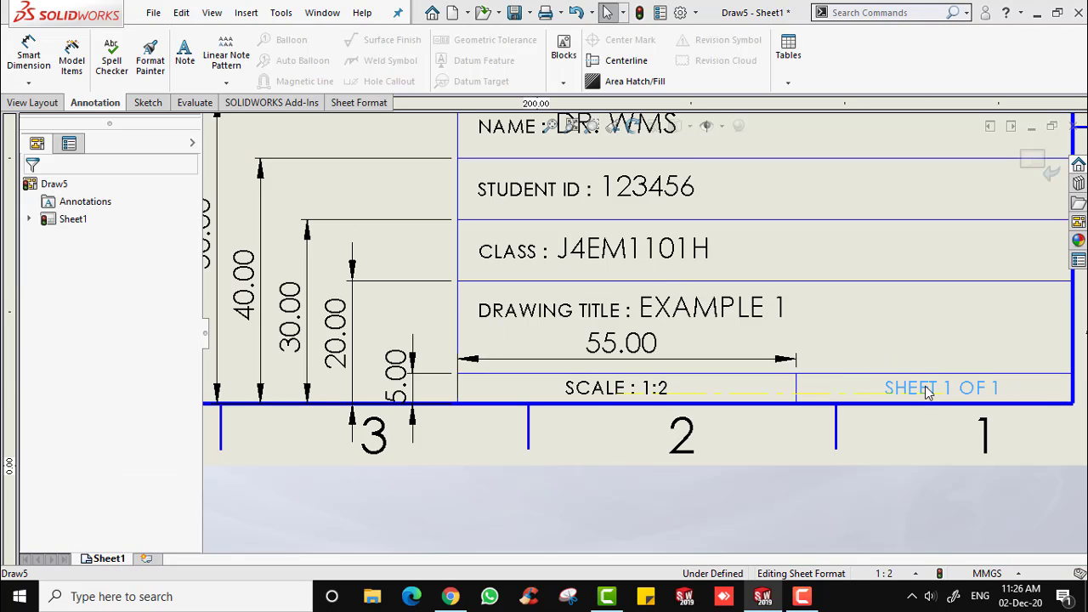
{"action": "double_click", "coordinate": [923, 389]}
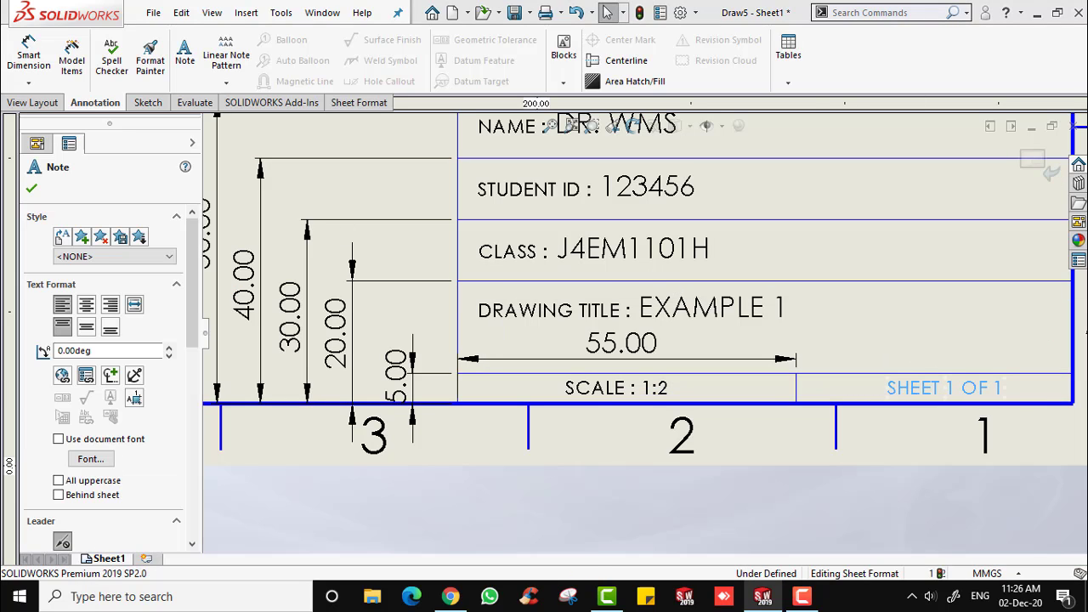
Finish the sheet number note and exit sheet format editing to return to the drawing sheet.
{"action": "scroll", "coordinate": [816, 305], "scroll_direction": "up", "scroll_amount": 4}
{"action": "scroll", "coordinate": [709, 280], "scroll_direction": "down", "scroll_amount": 3}
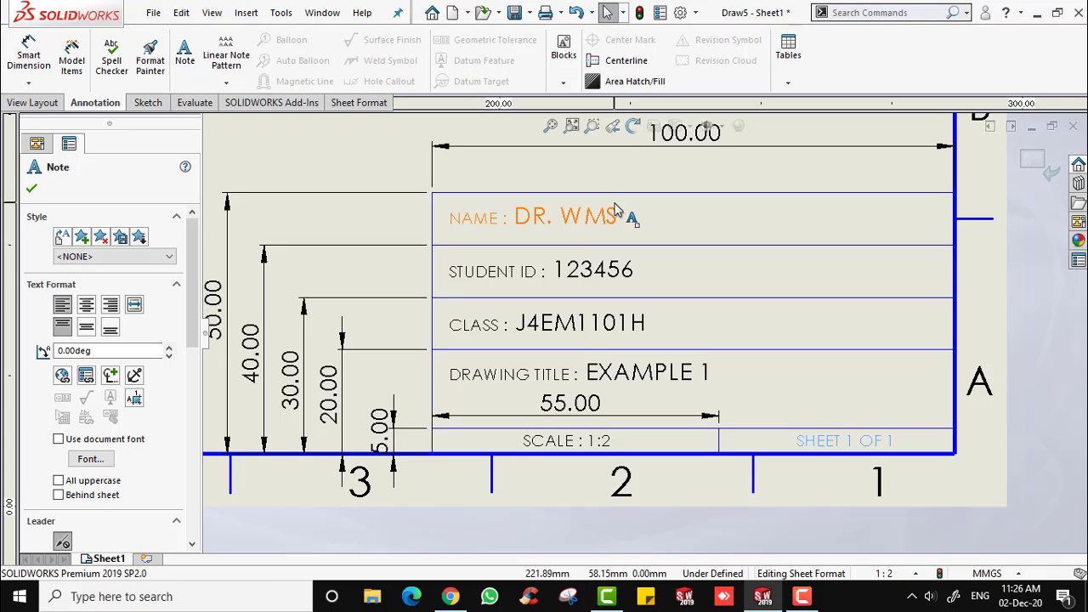
{"action": "left_click", "coordinate": [32, 189]}
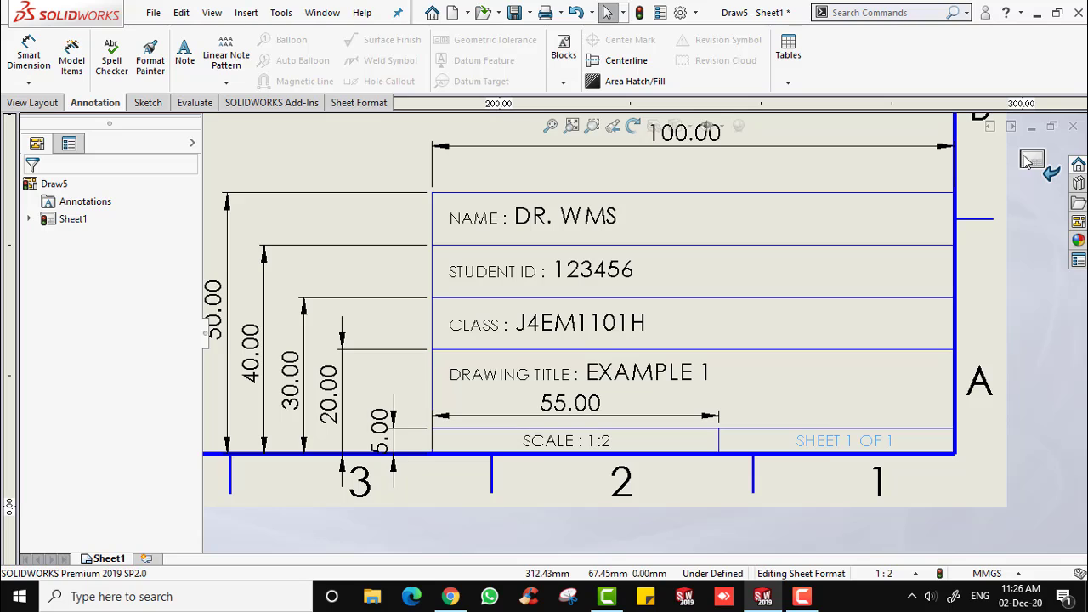
{"action": "left_click", "coordinate": [1032, 161]}
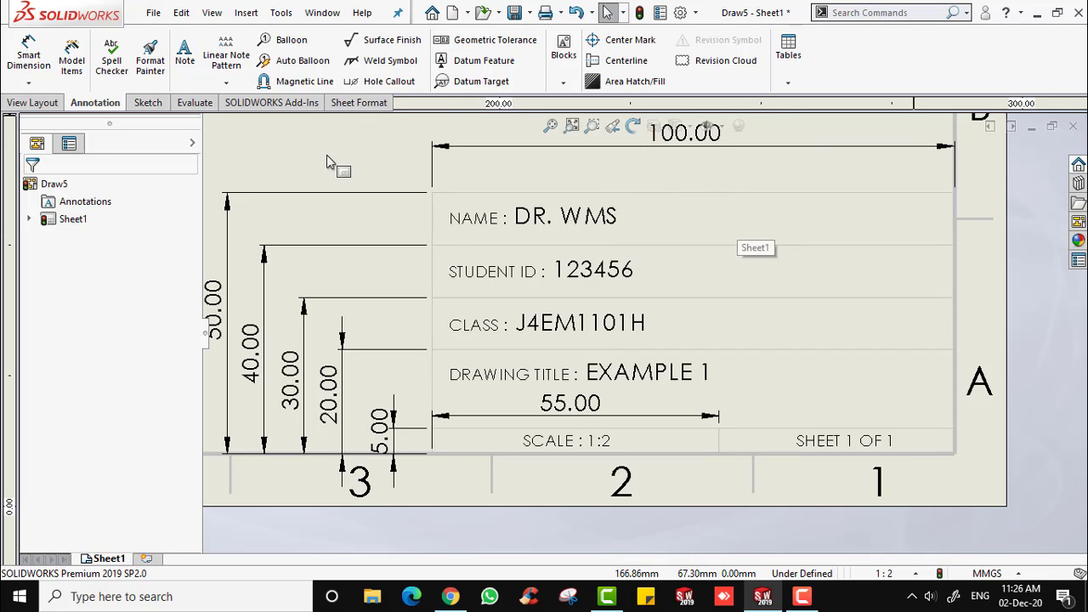
Reopen the sheet format to access the name note's text for editing, and return to the drawing sheet.
{"action": "right_click", "coordinate": [290, 159]}
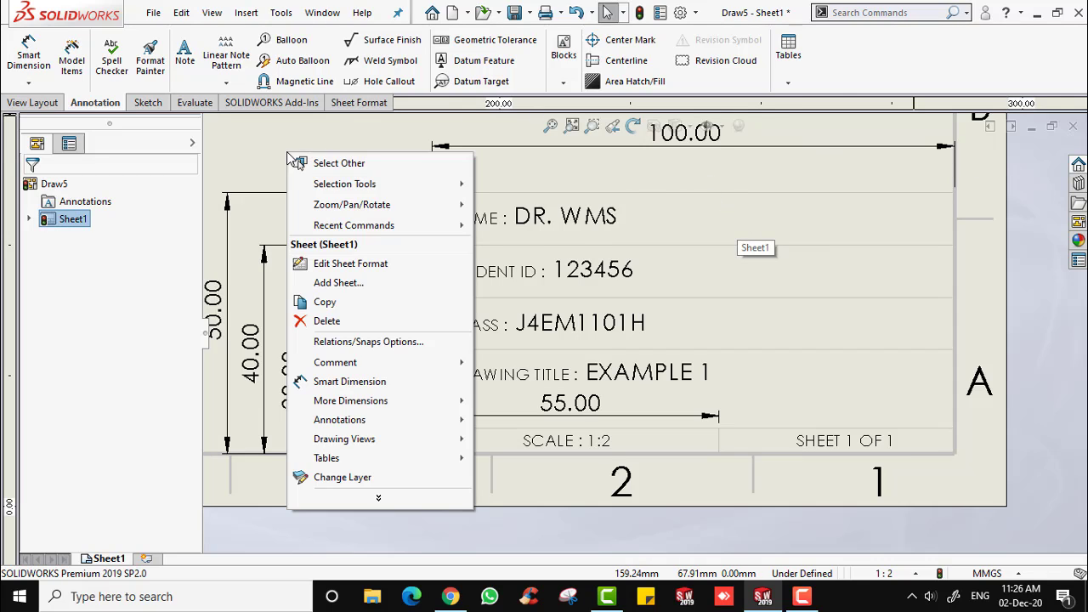
{"action": "left_click", "coordinate": [358, 265]}
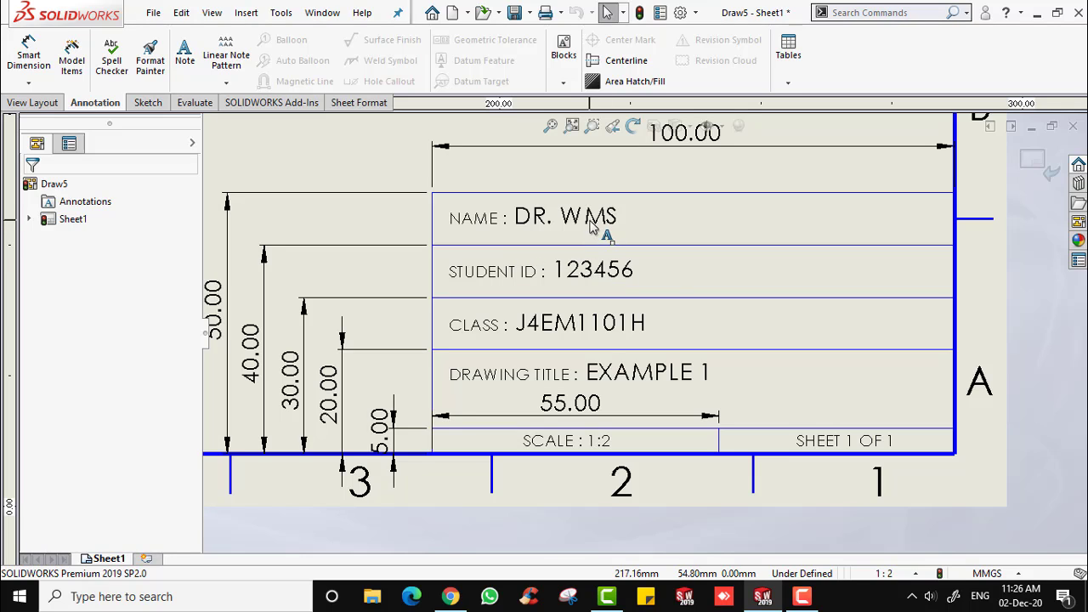
{"action": "double_click", "coordinate": [592, 225]}
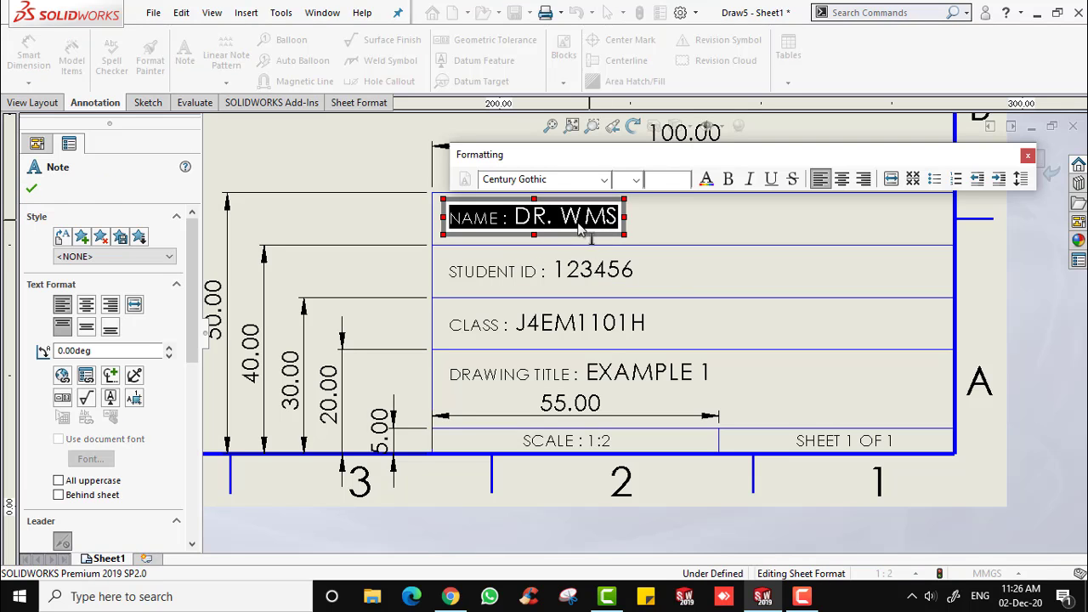
{"action": "left_click", "coordinate": [31, 188]}
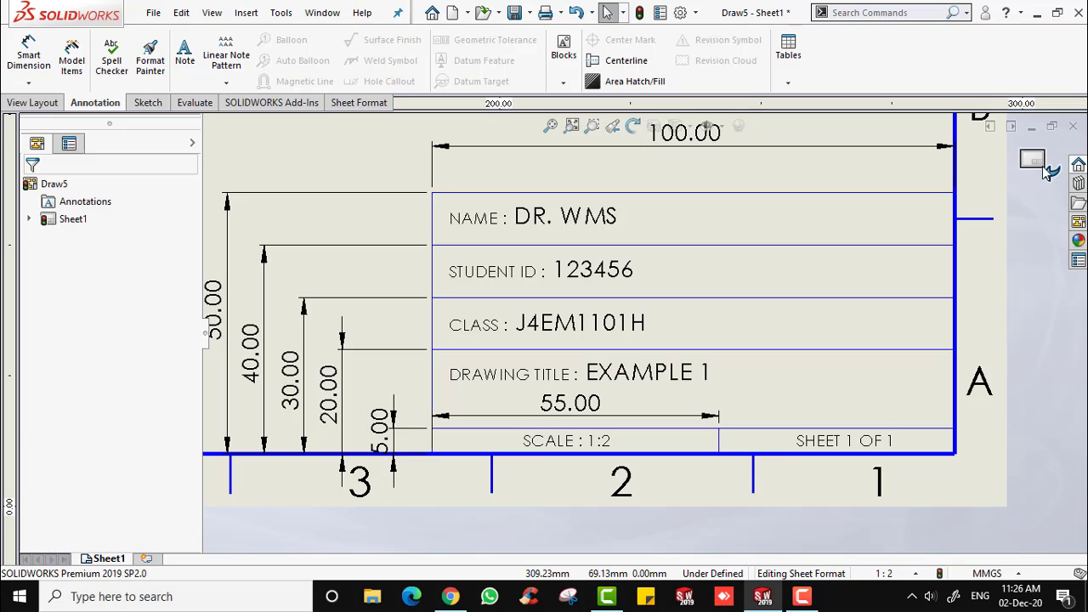
{"action": "left_click", "coordinate": [1048, 168]}
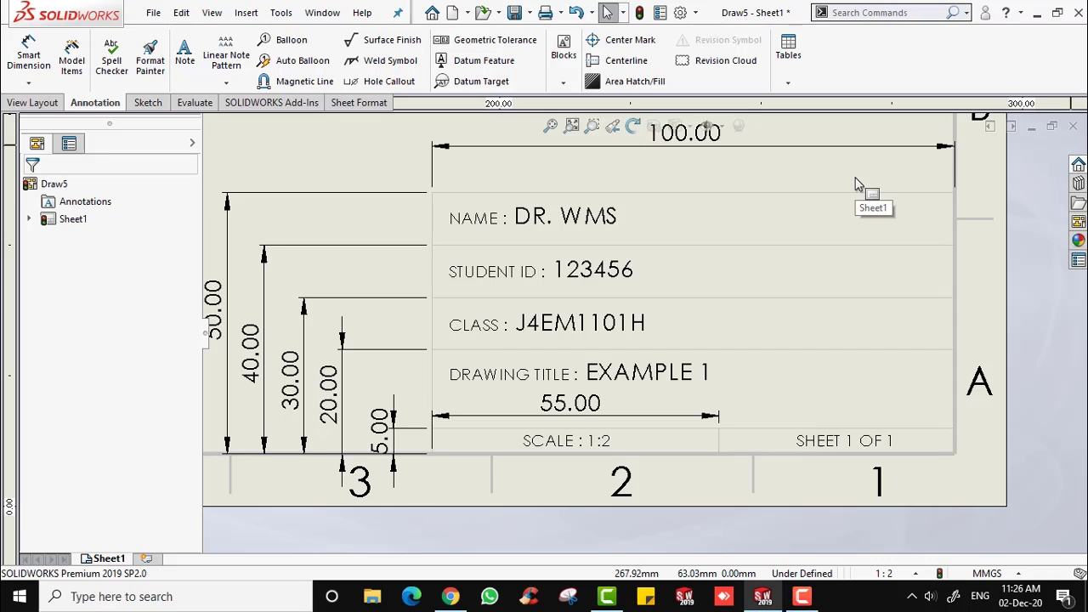
Review Sheet1's name, 1:2 scale and projection type in the sheet properties, keep third angle projection, and apply the settings.
{"action": "key", "text": "f"}
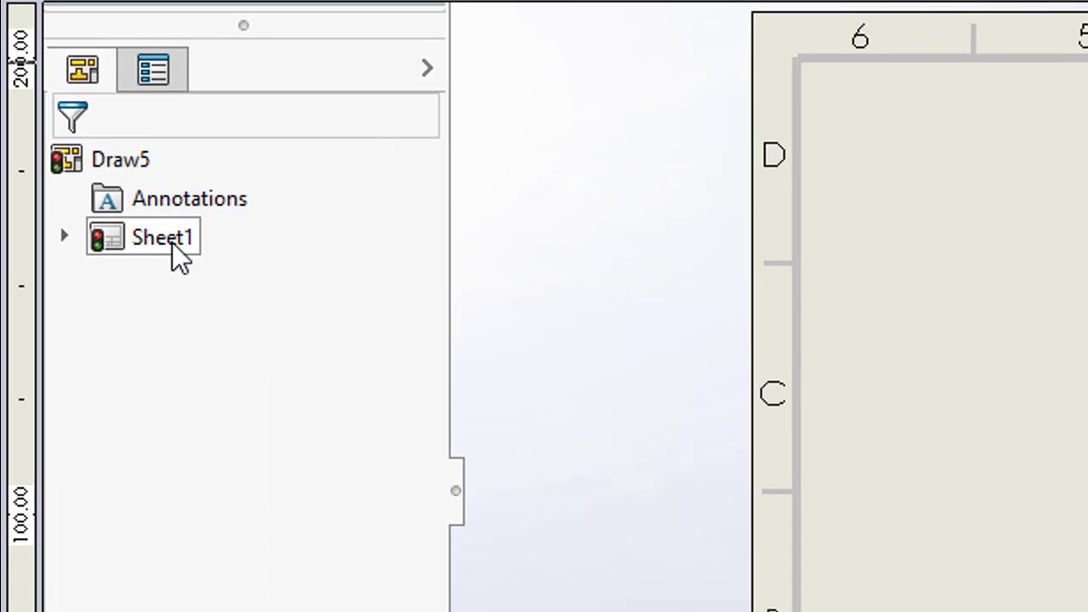
{"action": "right_click", "coordinate": [174, 243]}
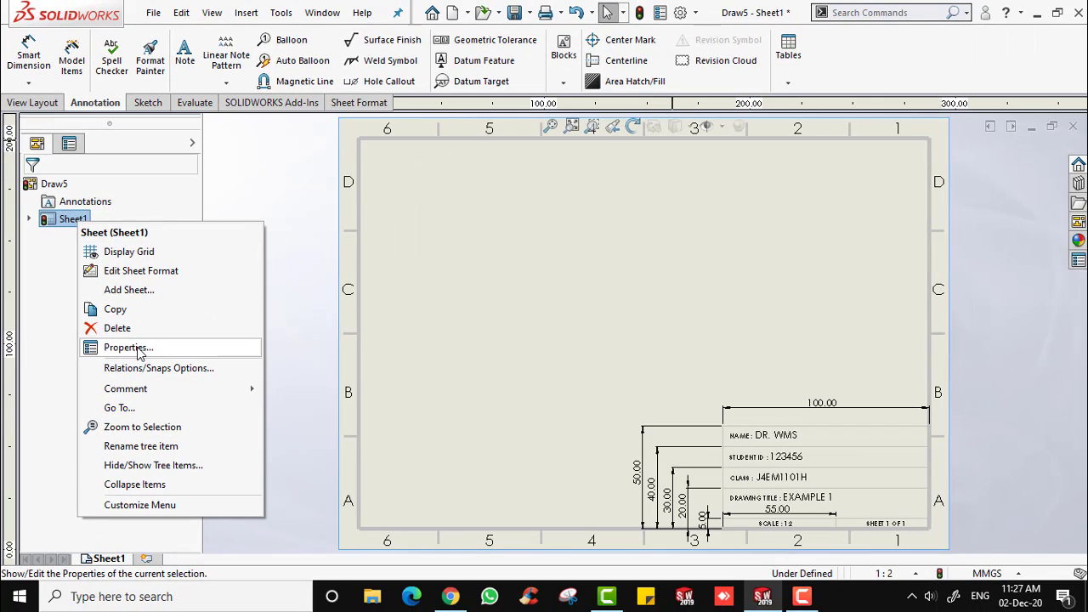
{"action": "left_click", "coordinate": [128, 348]}
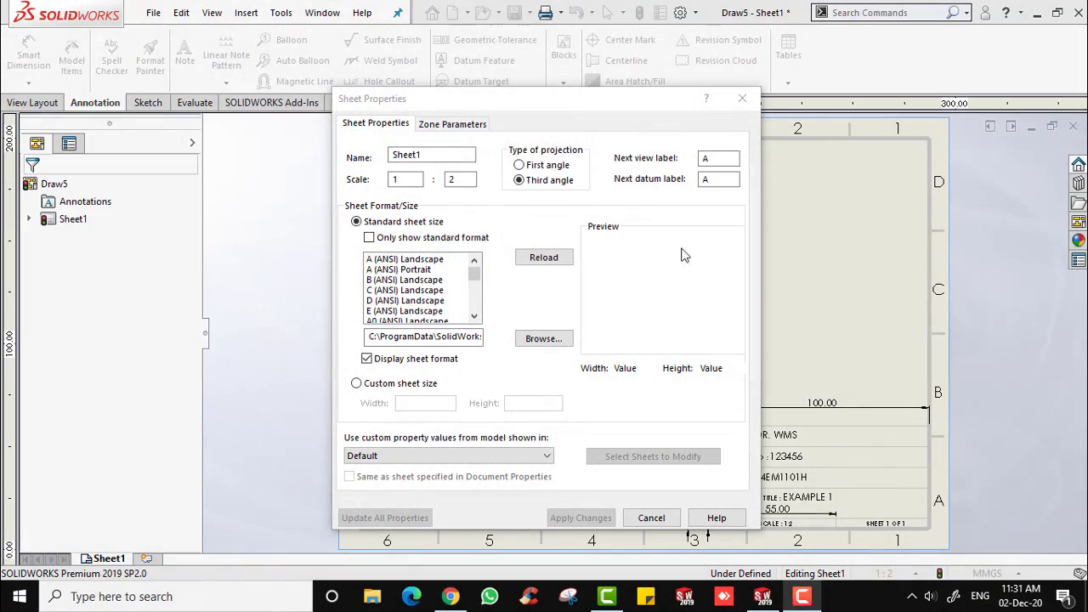
{"action": "left_click", "coordinate": [435, 154]}
{"action": "double_click", "coordinate": [411, 177]}
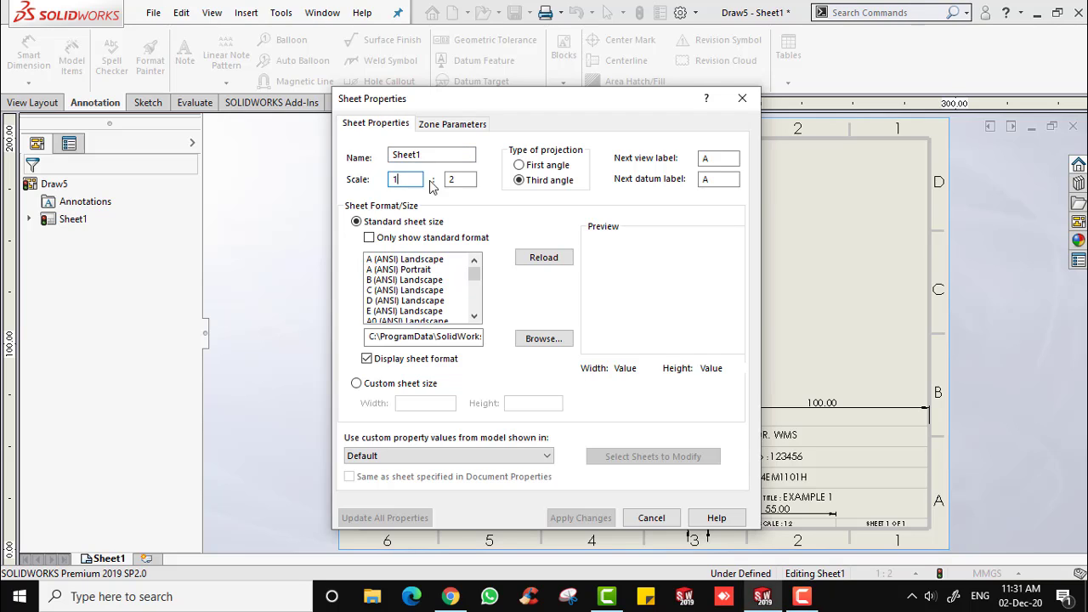
{"action": "left_click", "coordinate": [460, 178]}
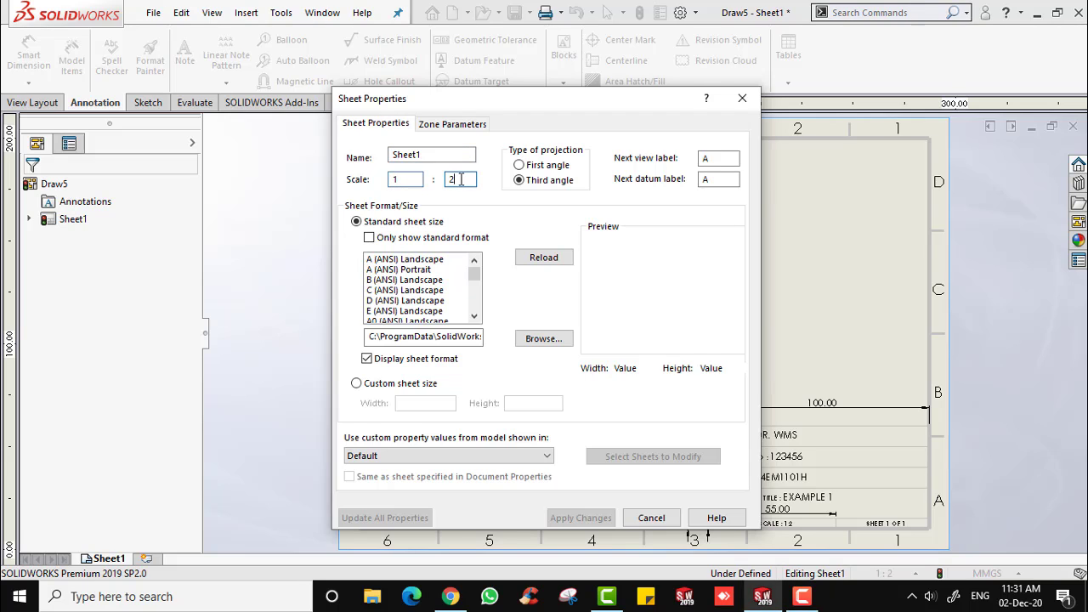
{"action": "left_click", "coordinate": [536, 166]}
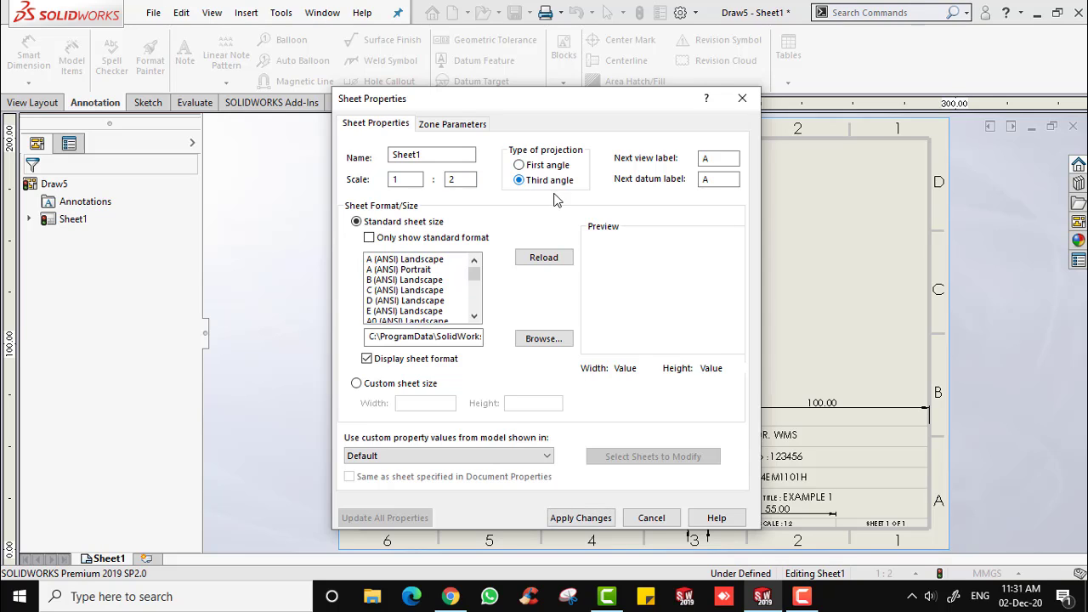
{"action": "left_click", "coordinate": [586, 520]}
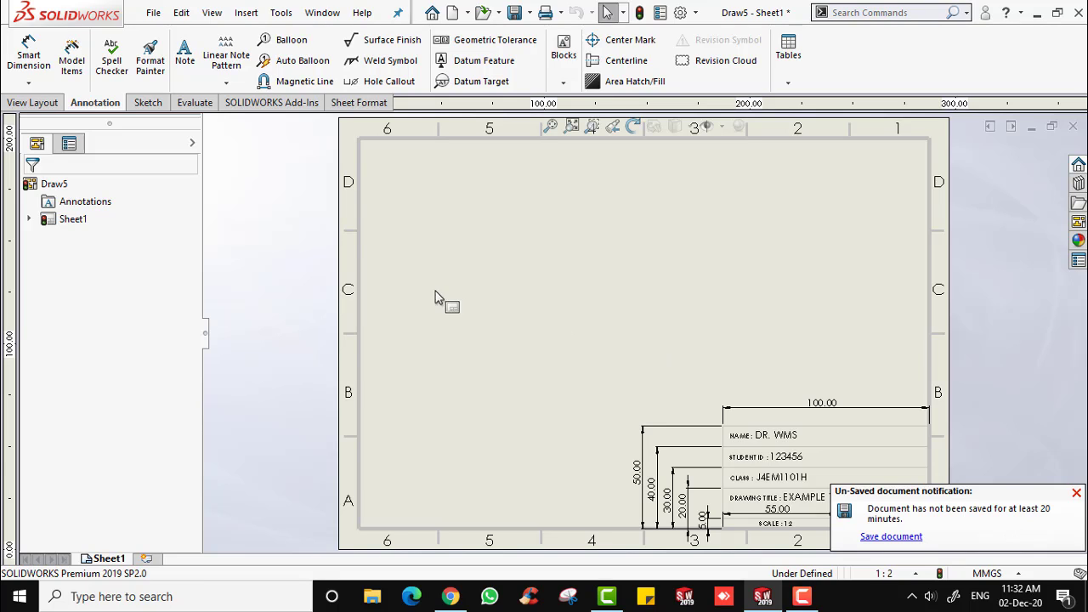
Insert the standard three orthogonal views of the Part2 model from the Desktop onto the sheet.
{"action": "left_click", "coordinate": [34, 104]}
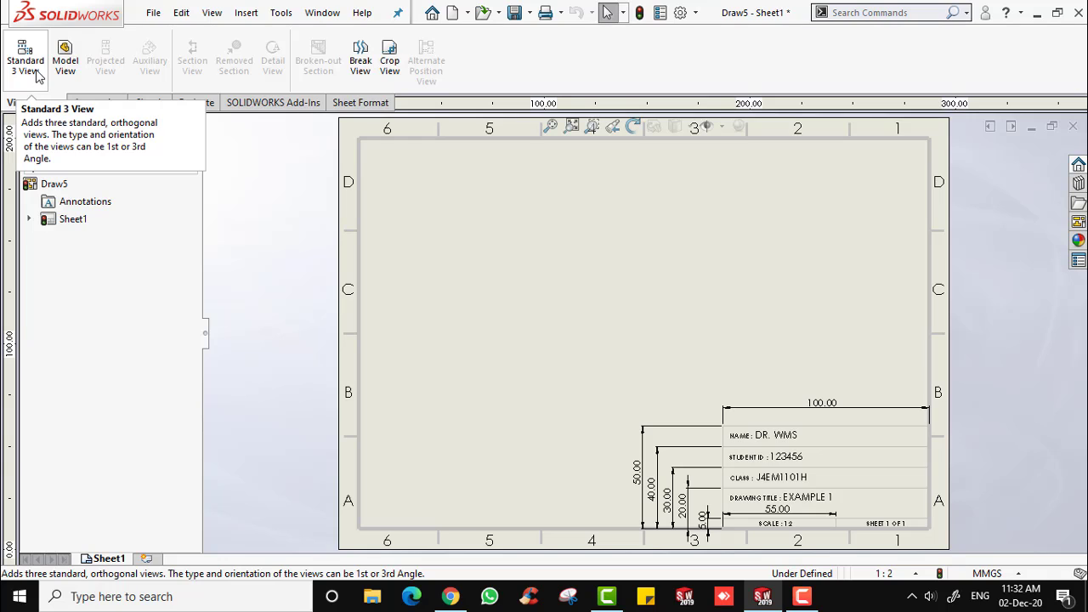
{"action": "left_click", "coordinate": [36, 74]}
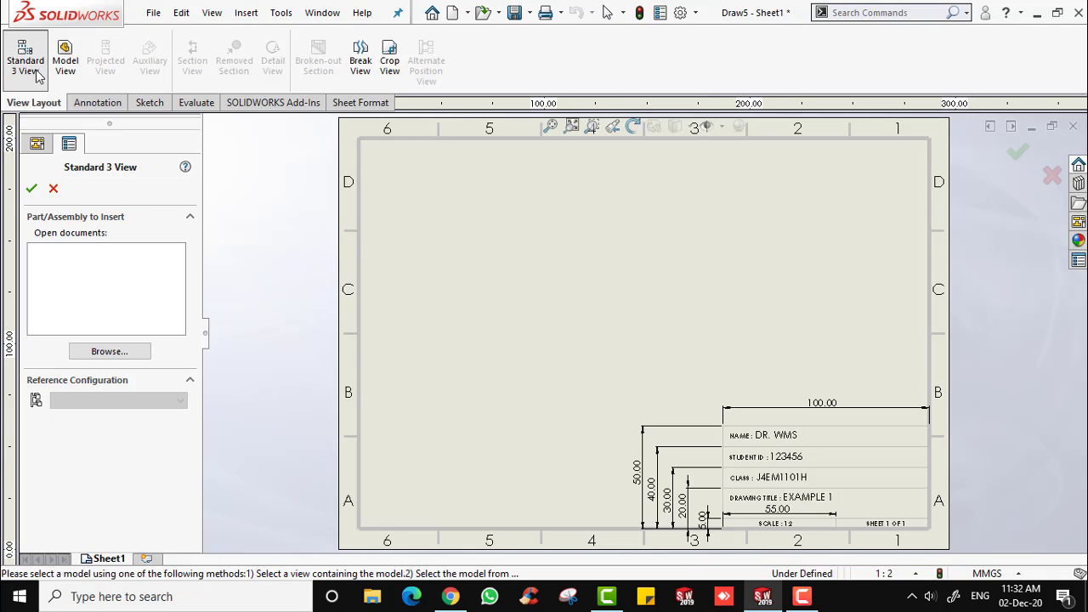
{"action": "left_click", "coordinate": [110, 351]}
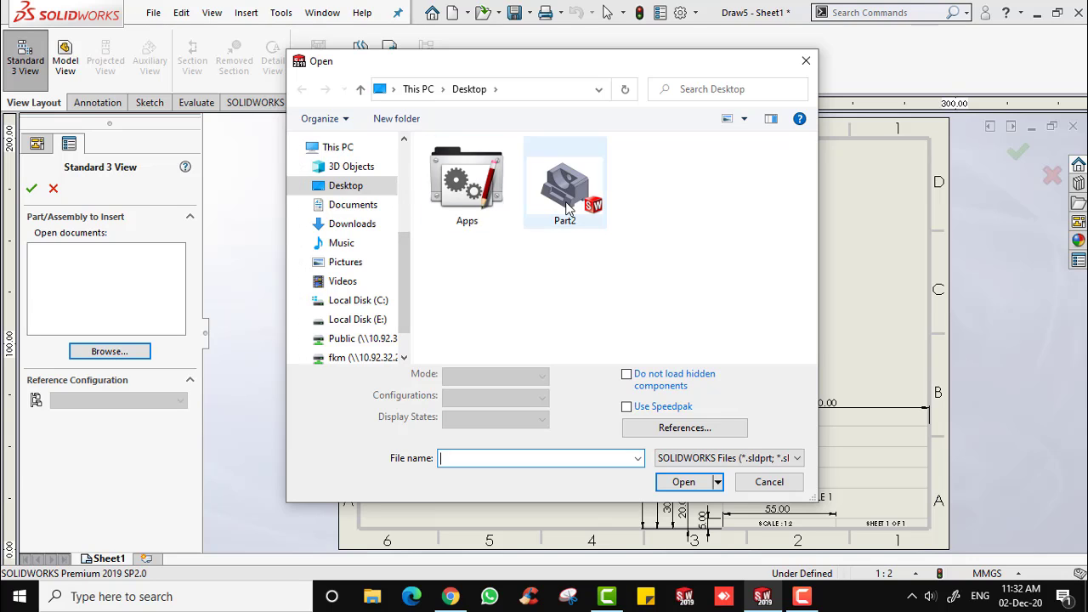
{"action": "left_click", "coordinate": [568, 207]}
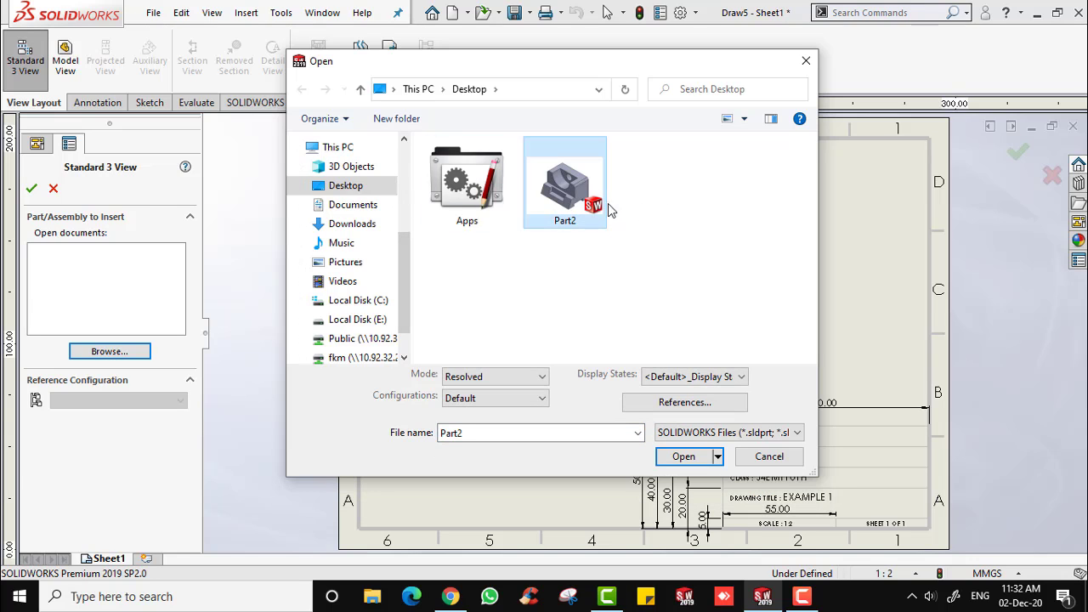
{"action": "left_click", "coordinate": [685, 457]}
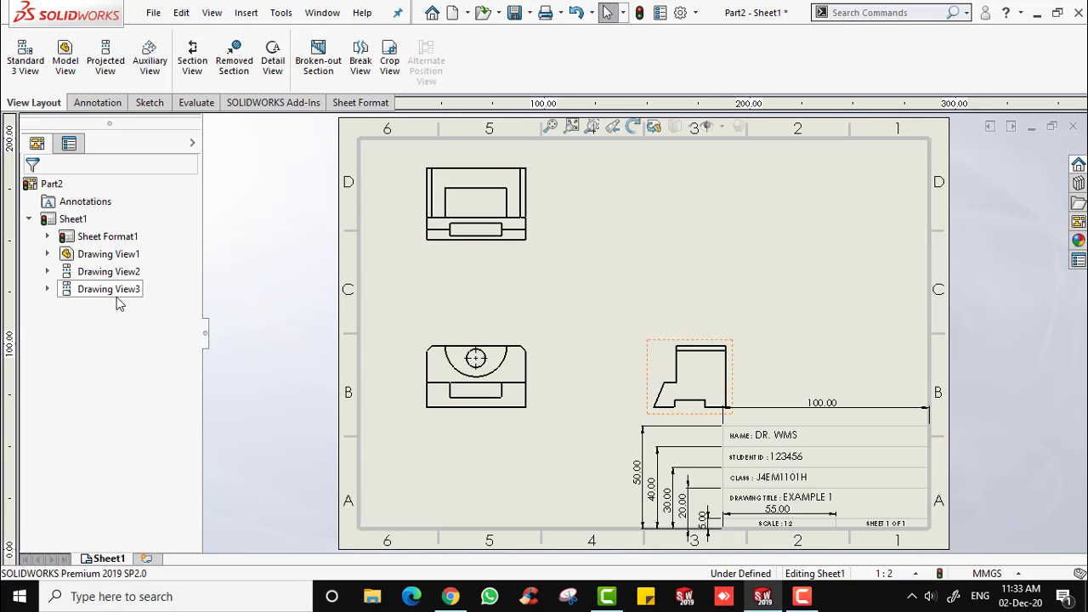
Highlight Drawing View1, Drawing View2 and Drawing View3 in turn to identify each one on the sheet.
{"action": "left_click", "coordinate": [100, 254]}
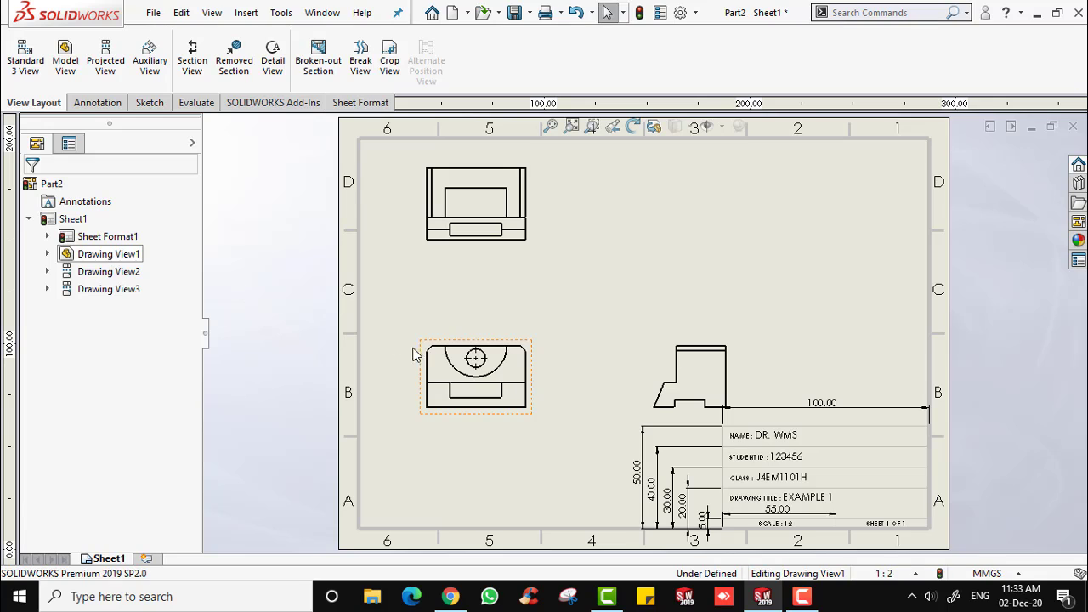
{"action": "left_click", "coordinate": [119, 272]}
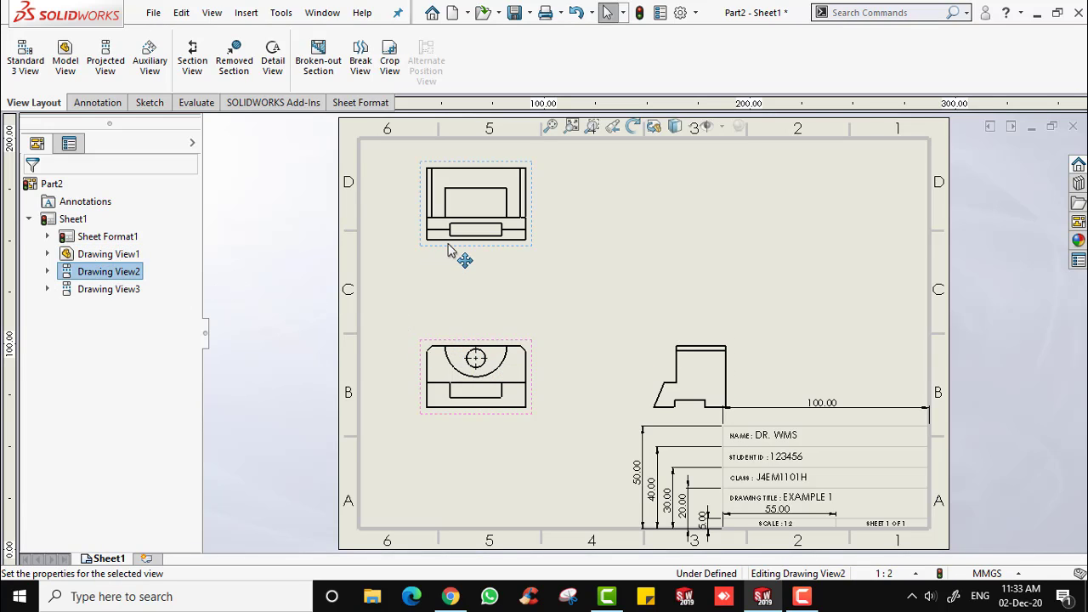
{"action": "left_click", "coordinate": [127, 289]}
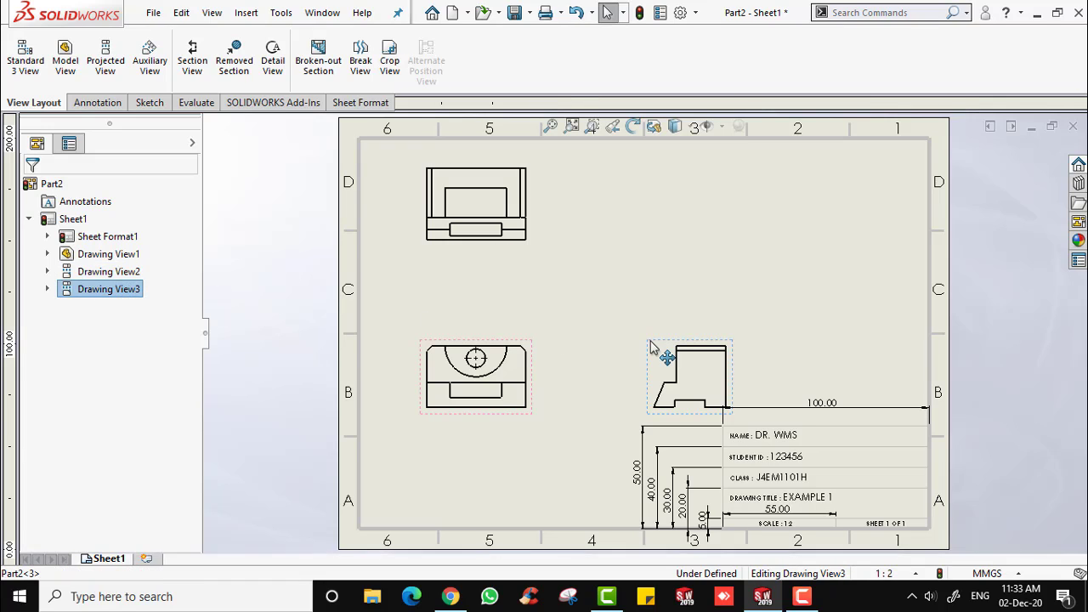
Try the Hidden Lines Visible display style on the front view, and return it to Hidden Lines Removed.
{"action": "left_click", "coordinate": [471, 419]}
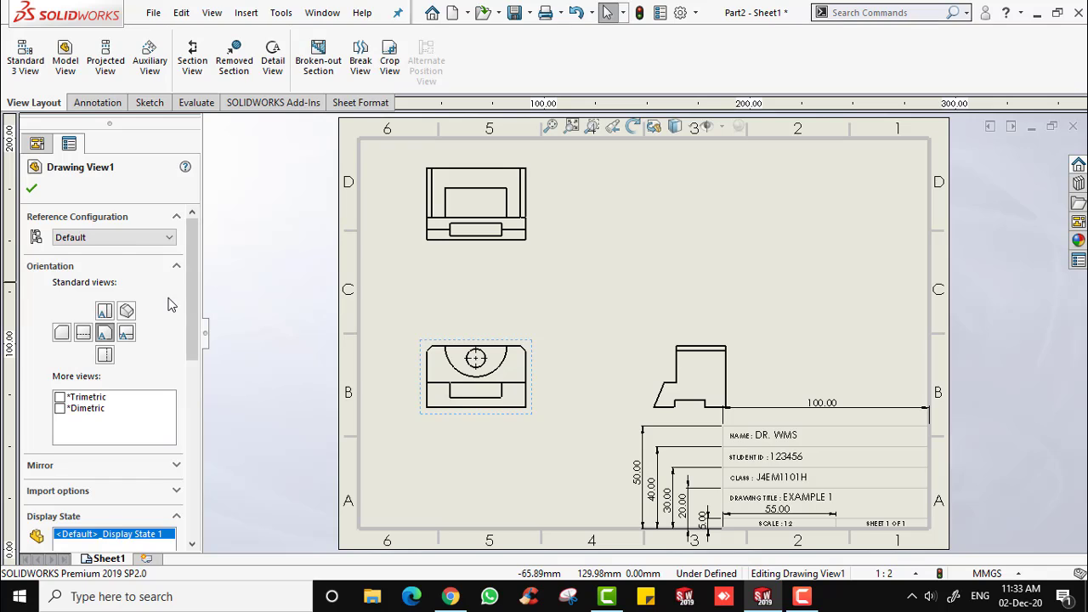
{"action": "scroll", "coordinate": [170, 304], "scroll_direction": "down", "scroll_amount": 2}
{"action": "scroll", "coordinate": [170, 304], "scroll_direction": "up", "scroll_amount": 2}
{"action": "scroll", "coordinate": [85, 276], "scroll_direction": "down", "scroll_amount": 2}
{"action": "scroll", "coordinate": [85, 276], "scroll_direction": "down", "scroll_amount": 2}
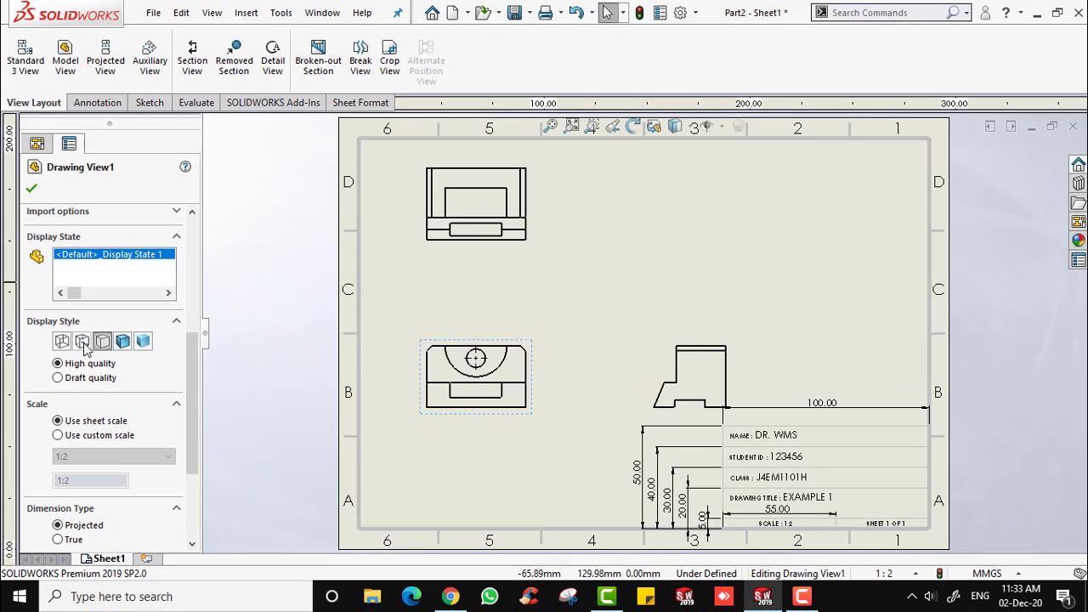
{"action": "left_click", "coordinate": [83, 345]}
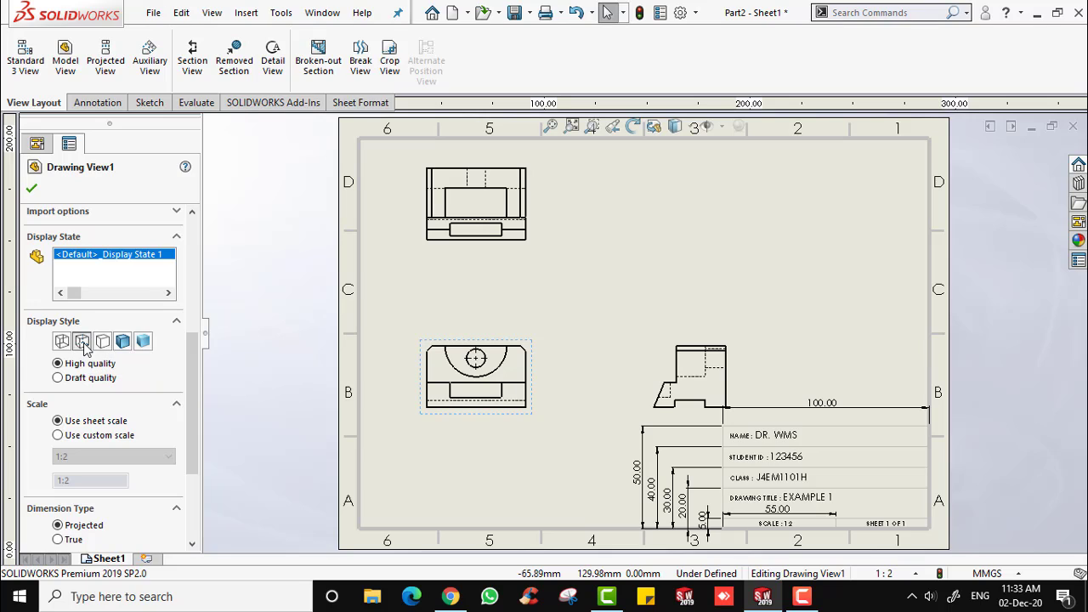
{"action": "left_click", "coordinate": [102, 342]}
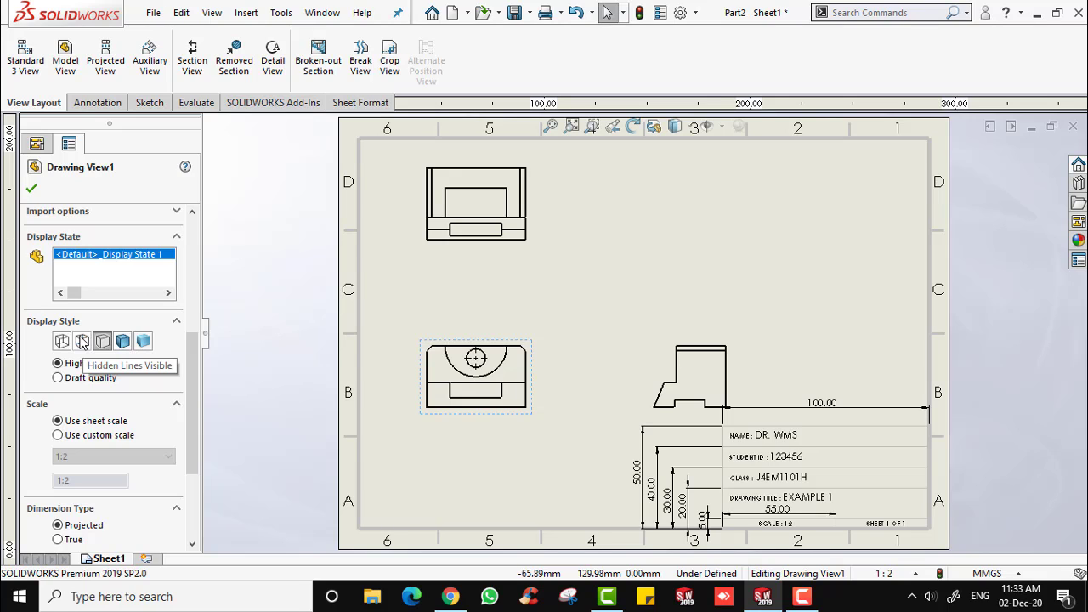
{"action": "left_click", "coordinate": [82, 342]}
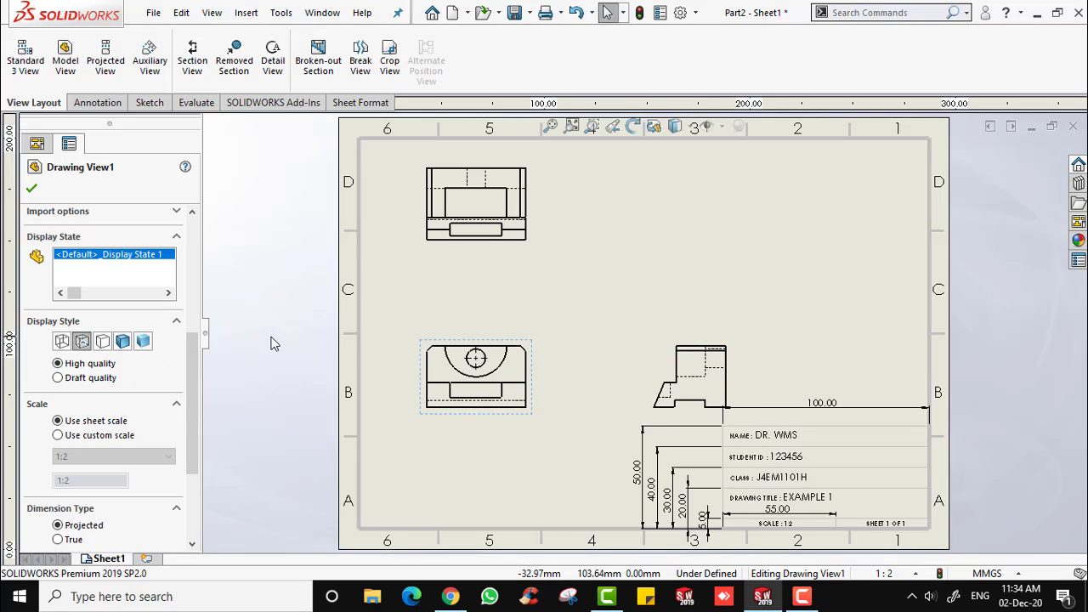
{"action": "left_click", "coordinate": [103, 341]}
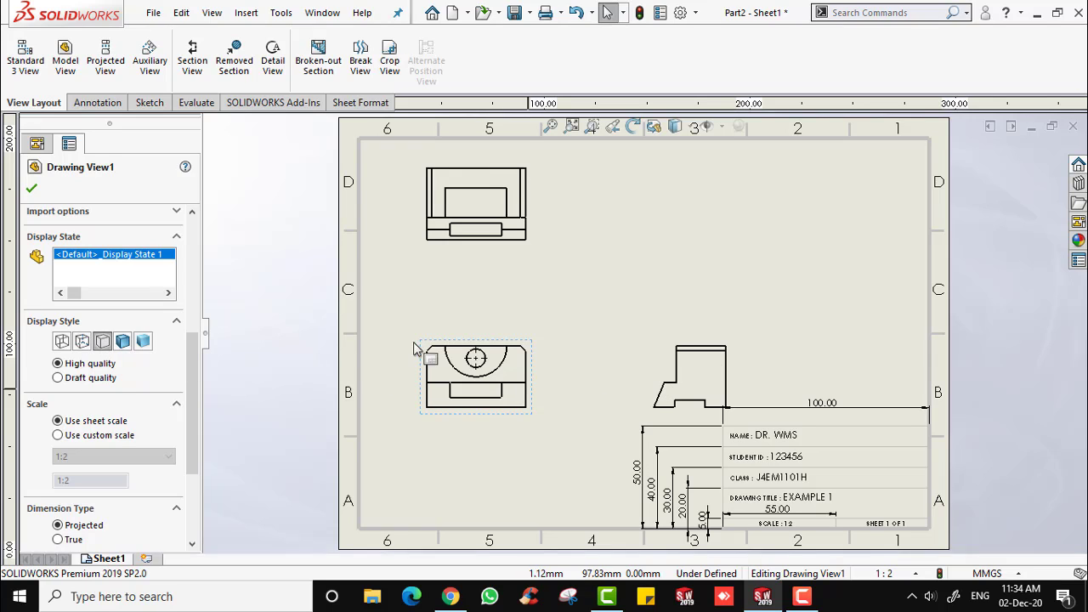
Try Hidden Lines Visible on the right side view alone, and switch it back to Hidden Lines Removed.
{"action": "left_click", "coordinate": [656, 342]}
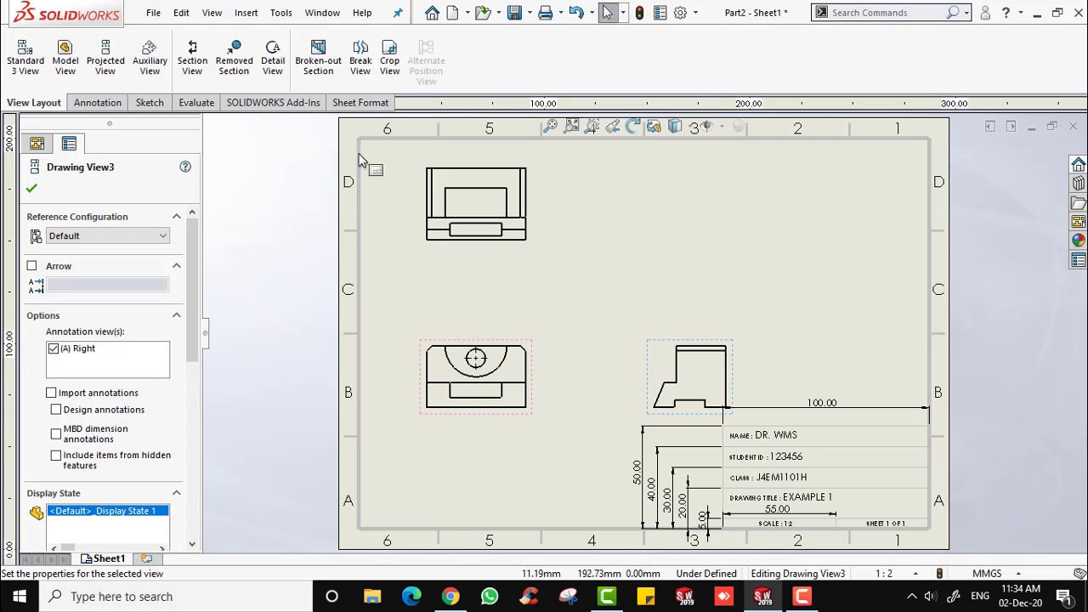
{"action": "scroll", "coordinate": [78, 323], "scroll_direction": "down", "scroll_amount": 4}
{"action": "scroll", "coordinate": [896, 337], "scroll_direction": "up", "scroll_amount": 3}
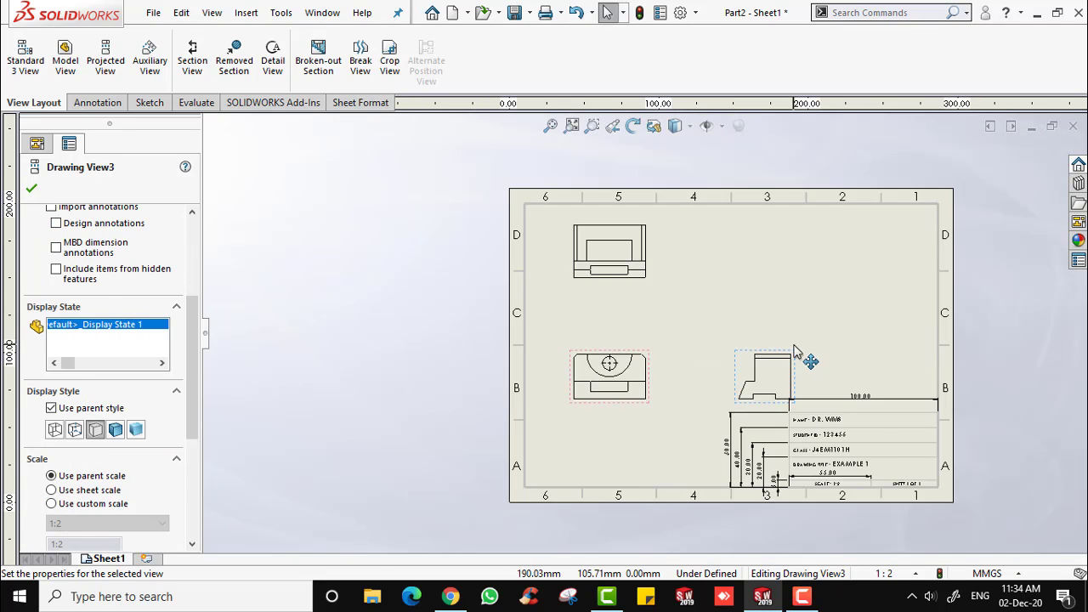
{"action": "scroll", "coordinate": [794, 349], "scroll_direction": "down", "scroll_amount": 1}
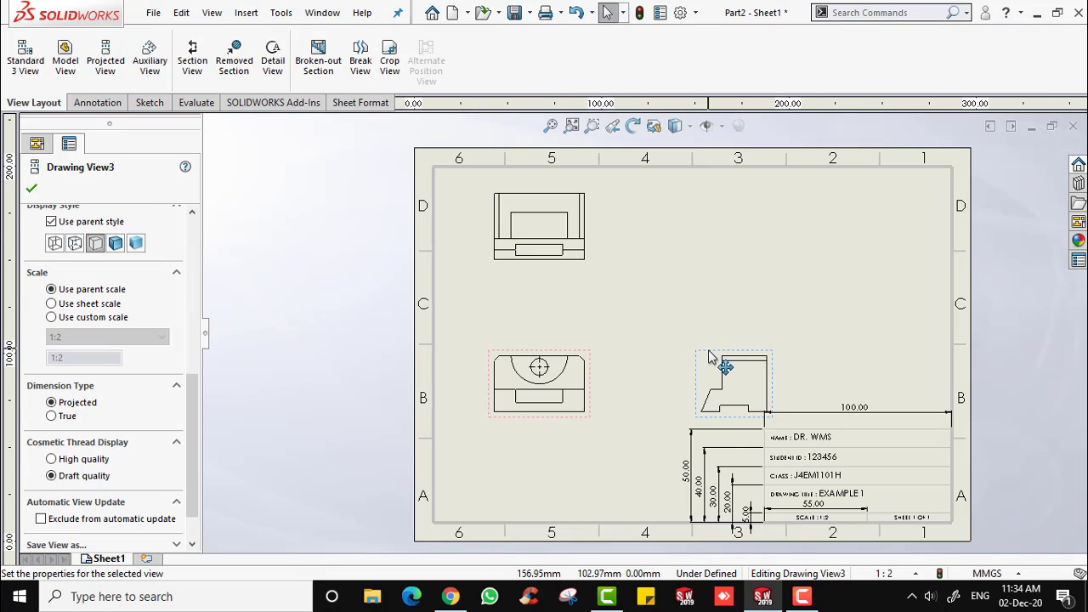
{"action": "scroll", "coordinate": [73, 243], "scroll_direction": "up", "scroll_amount": 2}
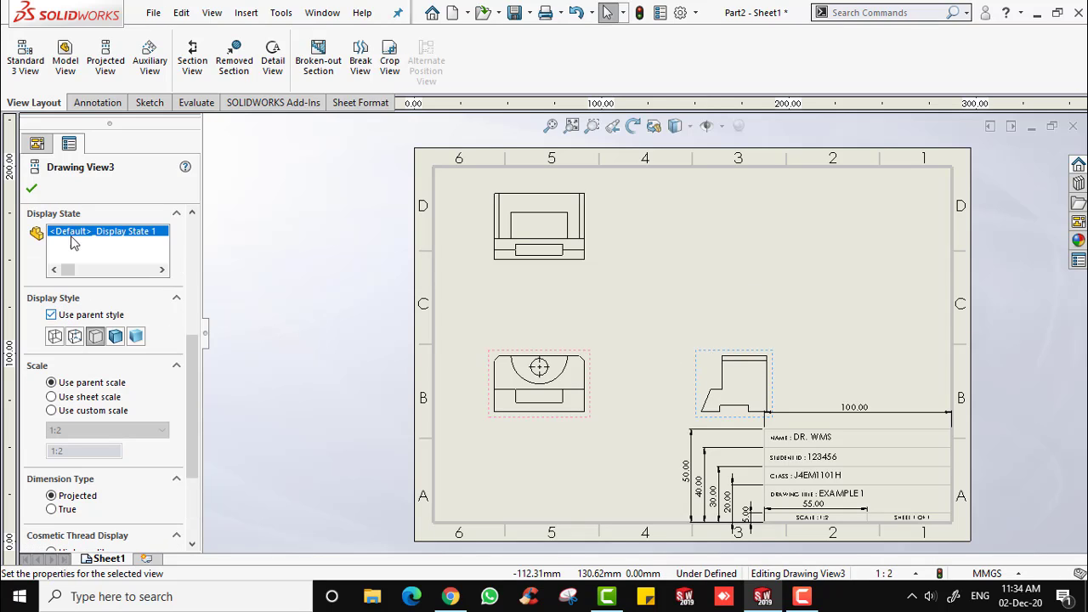
{"action": "left_click", "coordinate": [75, 336]}
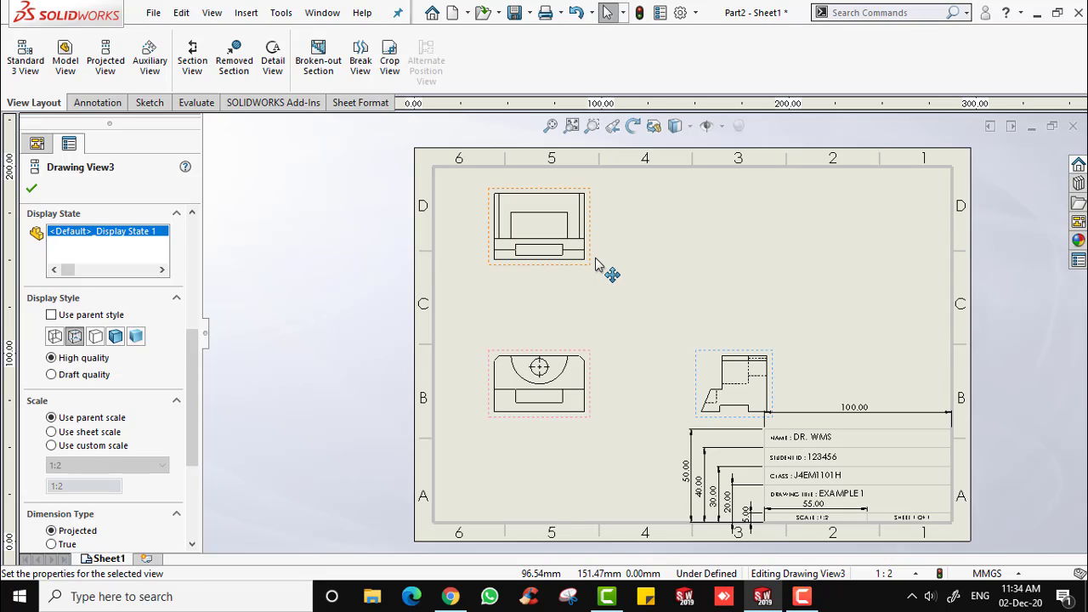
{"action": "left_click", "coordinate": [96, 337]}
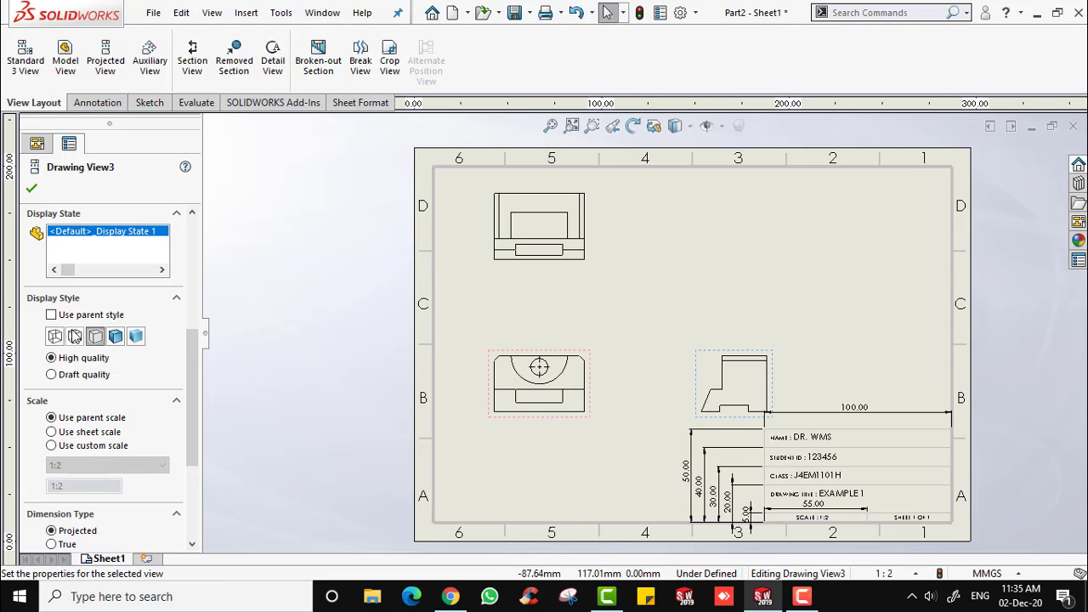
Set the front view's display style to Hidden Lines Visible.
{"action": "left_click", "coordinate": [567, 358]}
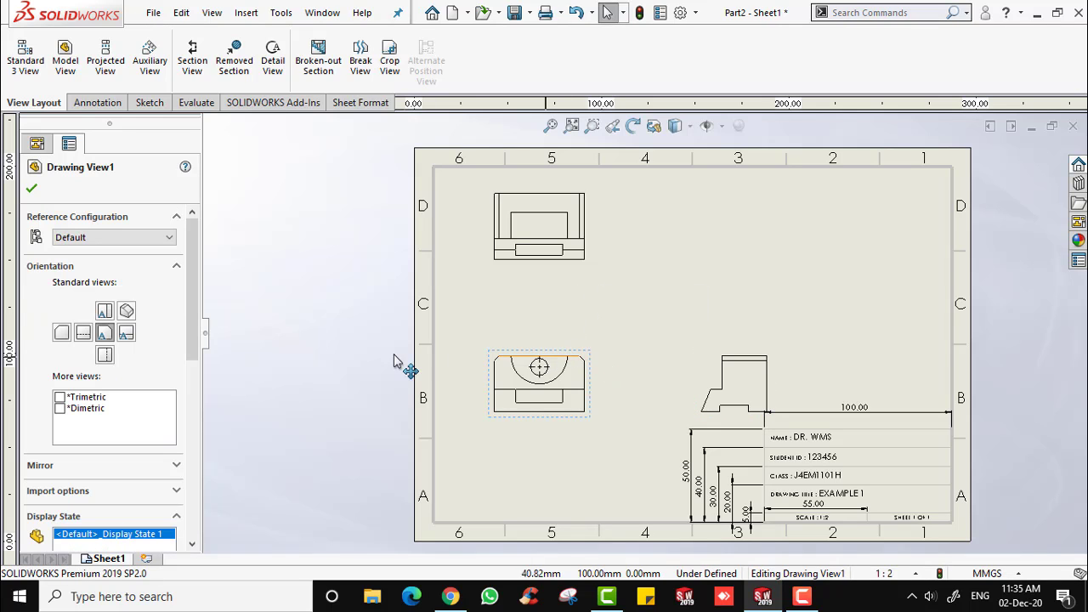
{"action": "left_click_drag", "start_coordinate": [192, 313], "coordinate": [189, 428]}
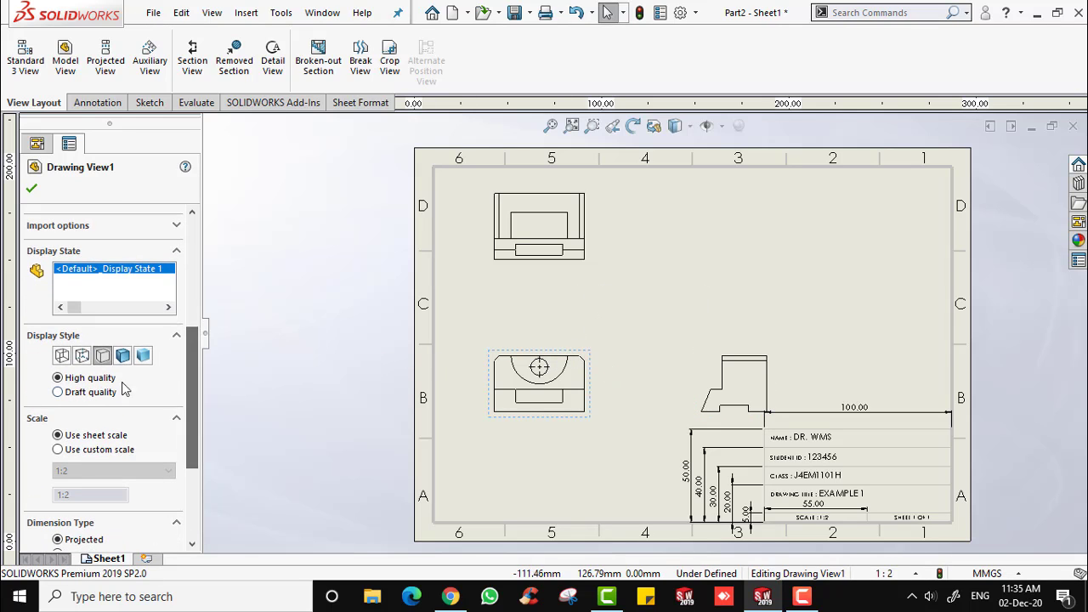
{"action": "left_click", "coordinate": [83, 356]}
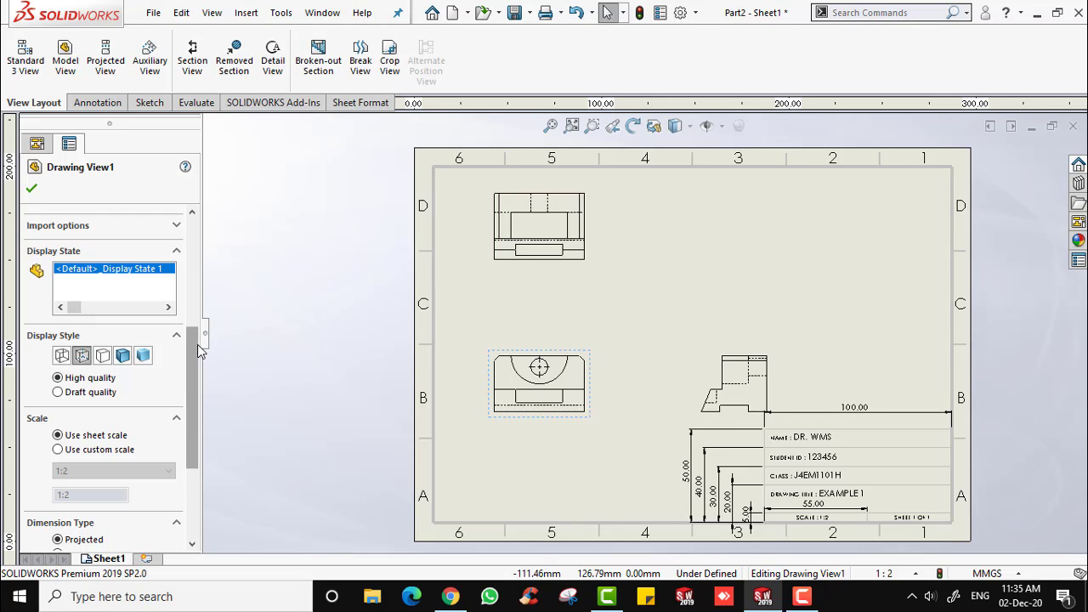
Try custom scales of 1:1 and 1:5 on the front view, and return it to 1:2.
{"action": "scroll", "coordinate": [196, 355], "scroll_direction": "down", "scroll_amount": 3}
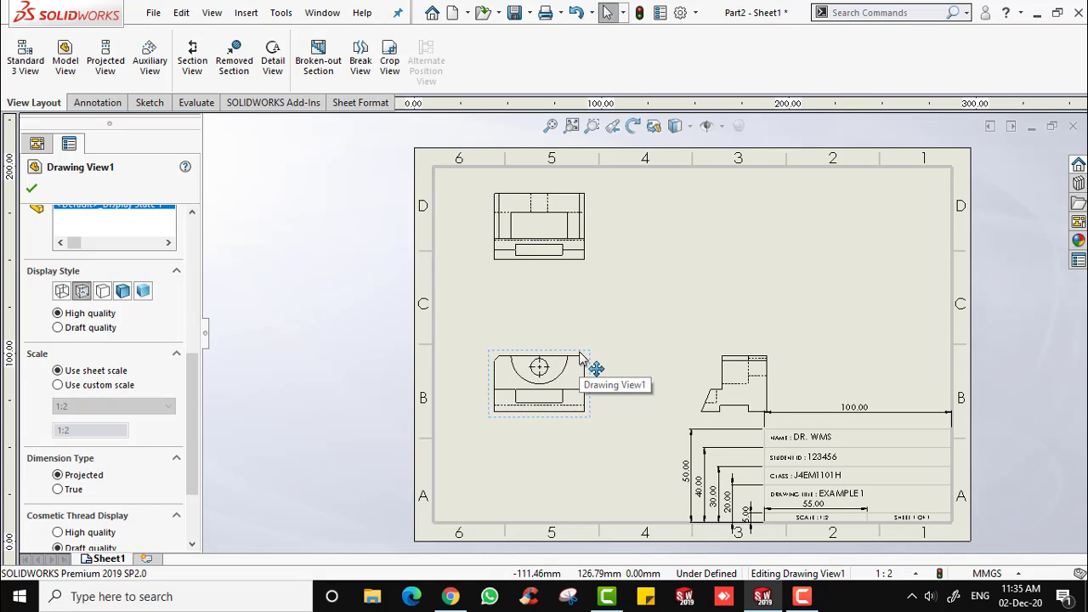
{"action": "left_click", "coordinate": [107, 387]}
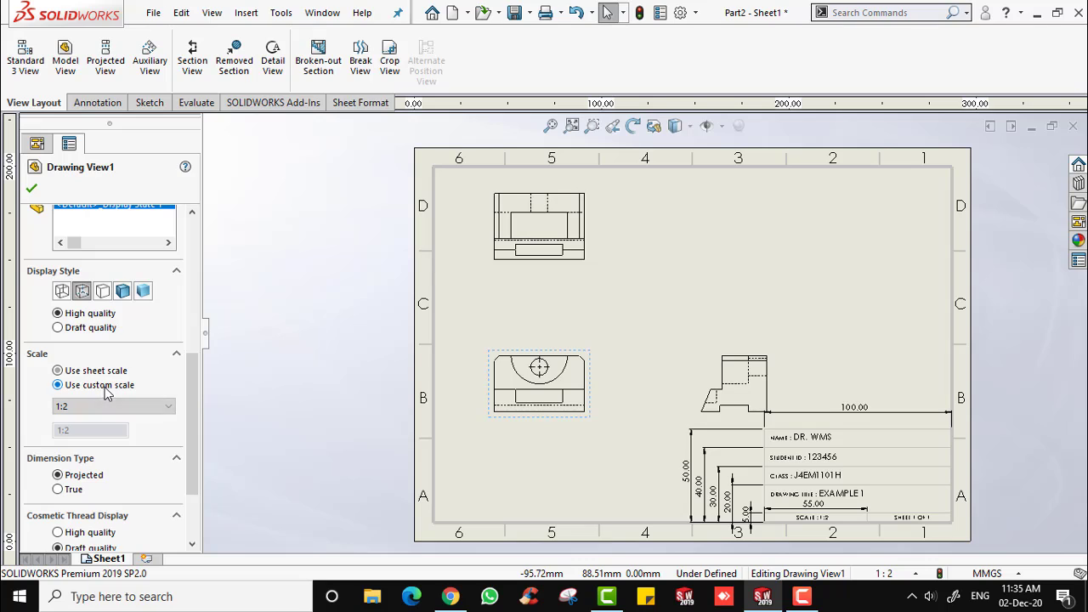
{"action": "left_click", "coordinate": [129, 407]}
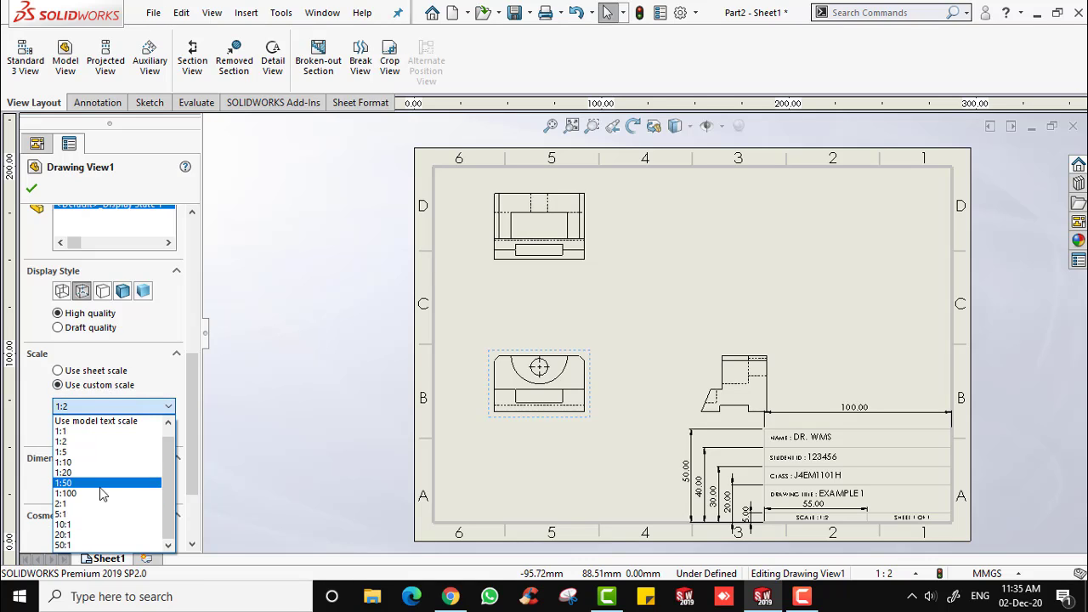
{"action": "left_click", "coordinate": [75, 432]}
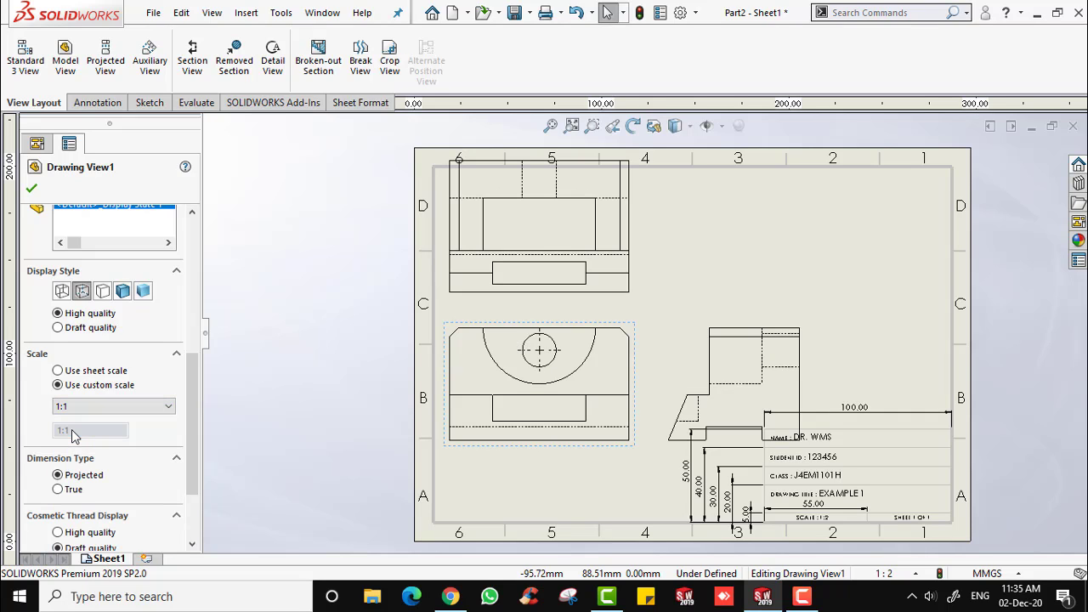
{"action": "left_click", "coordinate": [96, 407]}
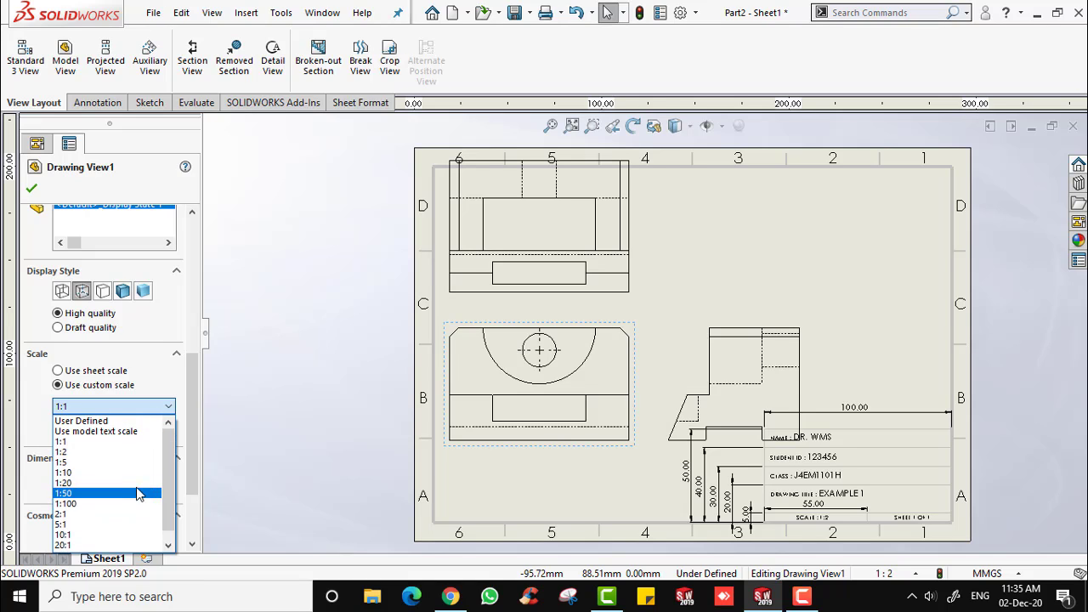
{"action": "left_click", "coordinate": [113, 463]}
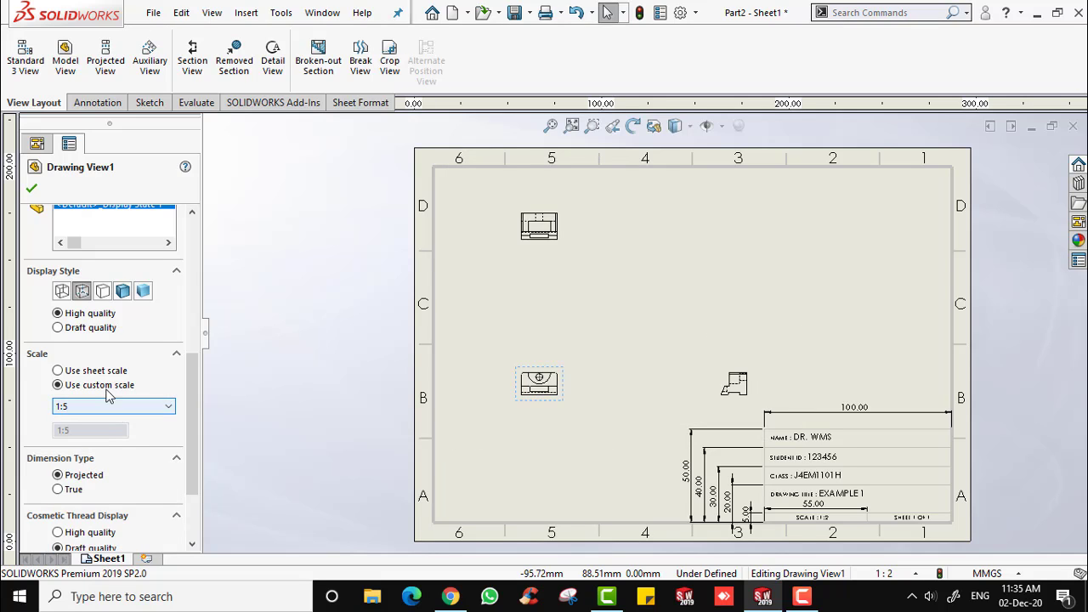
{"action": "left_click", "coordinate": [113, 412]}
{"action": "left_click", "coordinate": [92, 457]}
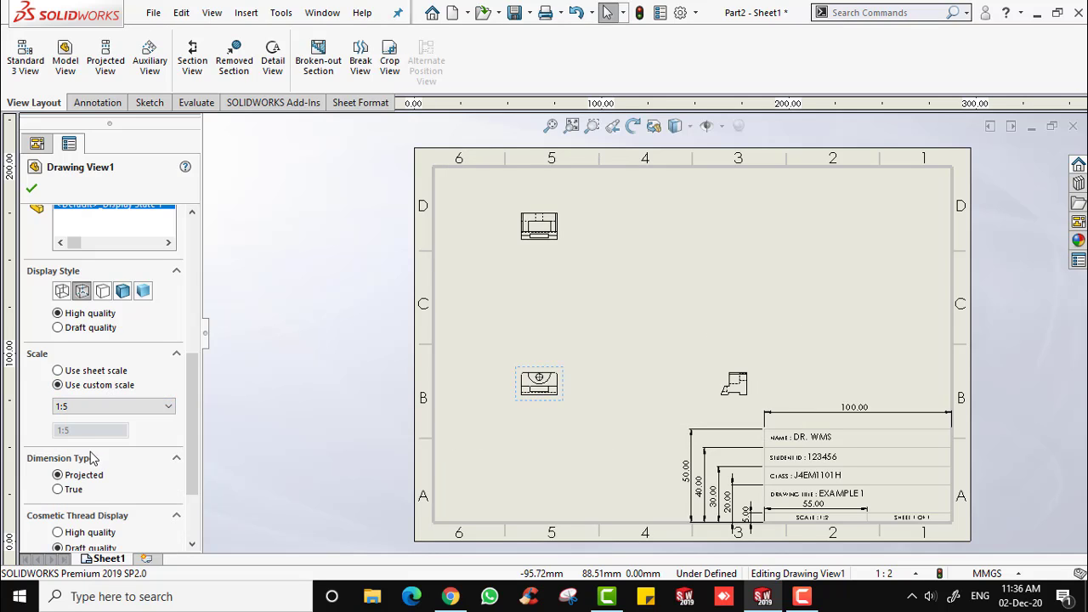
{"action": "left_click", "coordinate": [100, 409]}
{"action": "left_click", "coordinate": [94, 441]}
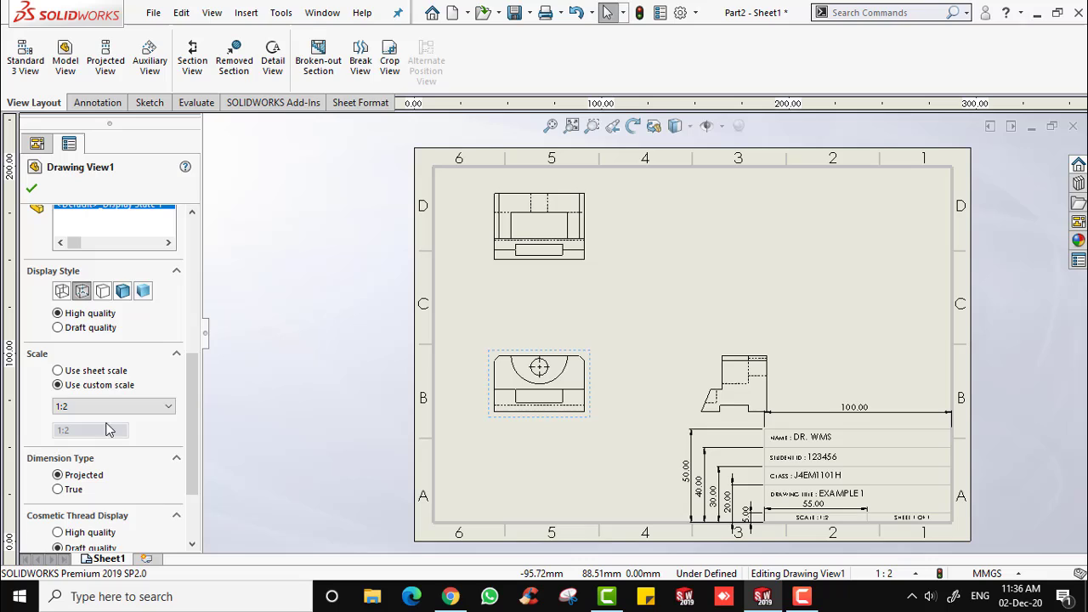
Switch the front view's custom scale to User Defined and enter a scale value between 1:2 and 1:1.
{"action": "left_click", "coordinate": [150, 406]}
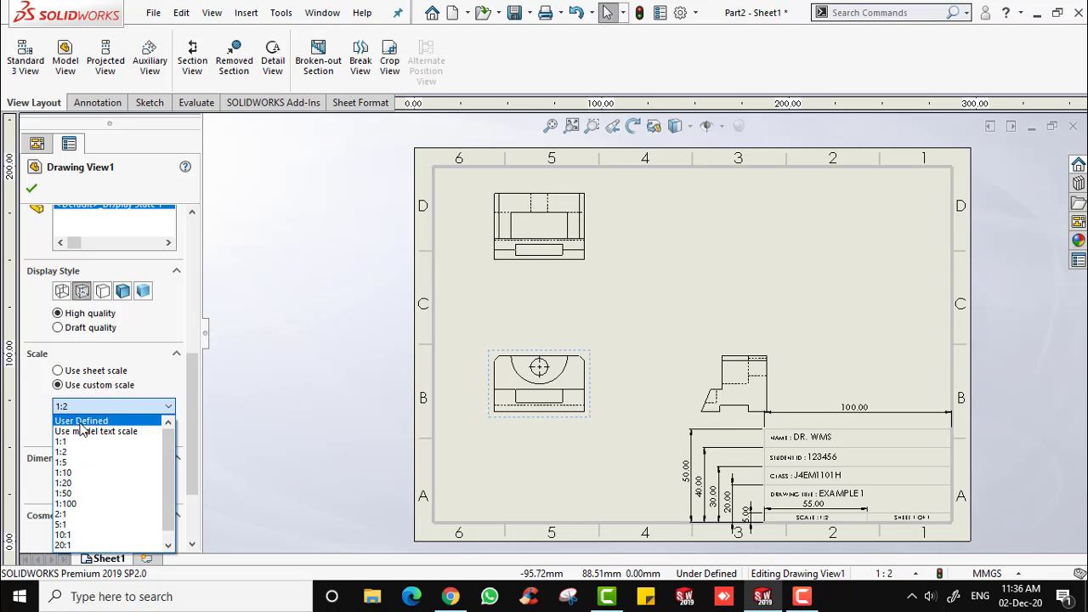
{"action": "left_click", "coordinate": [80, 423]}
{"action": "double_click", "coordinate": [63, 430]}
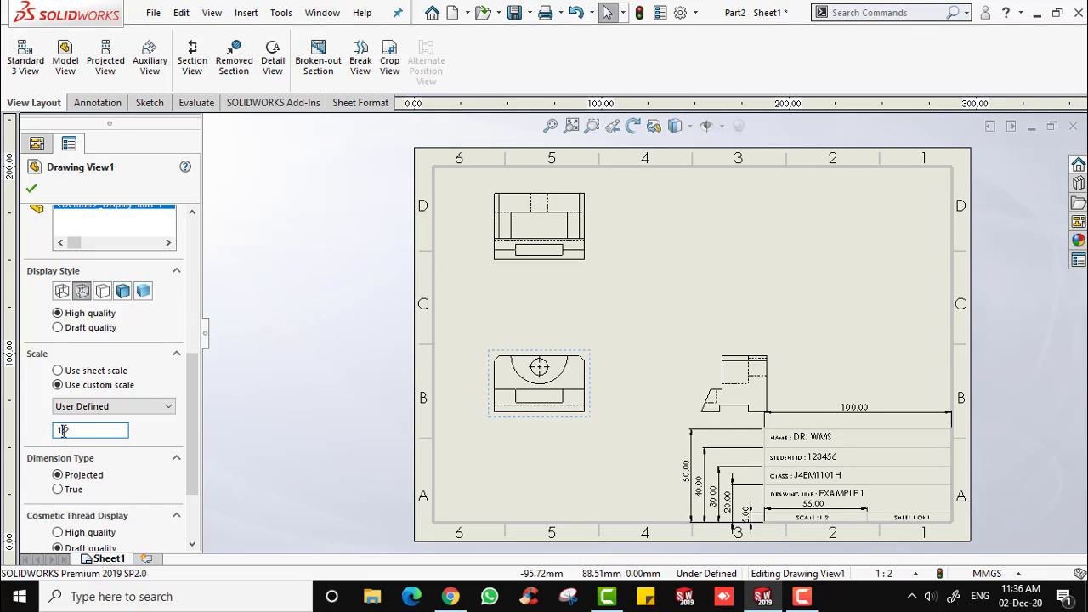
{"action": "type", "text": "2:1"}
{"action": "key", "text": "Return"}
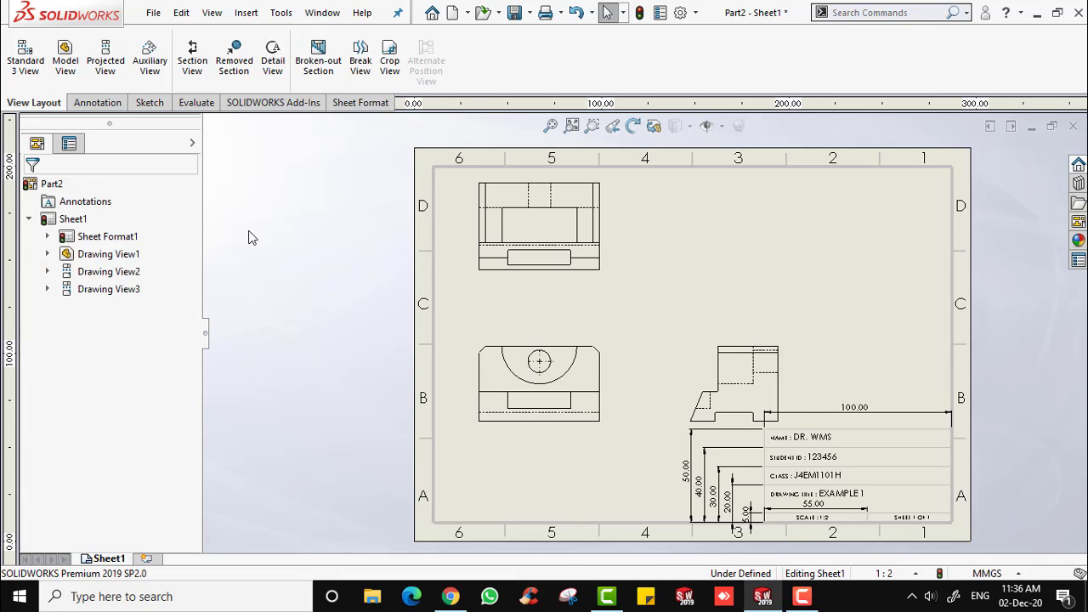
Move the front view slightly up and bring the right side and top views closer to it.
{"action": "scroll", "coordinate": [597, 325], "scroll_direction": "down", "scroll_amount": 2}
{"action": "scroll", "coordinate": [602, 330], "scroll_direction": "down", "scroll_amount": 3}
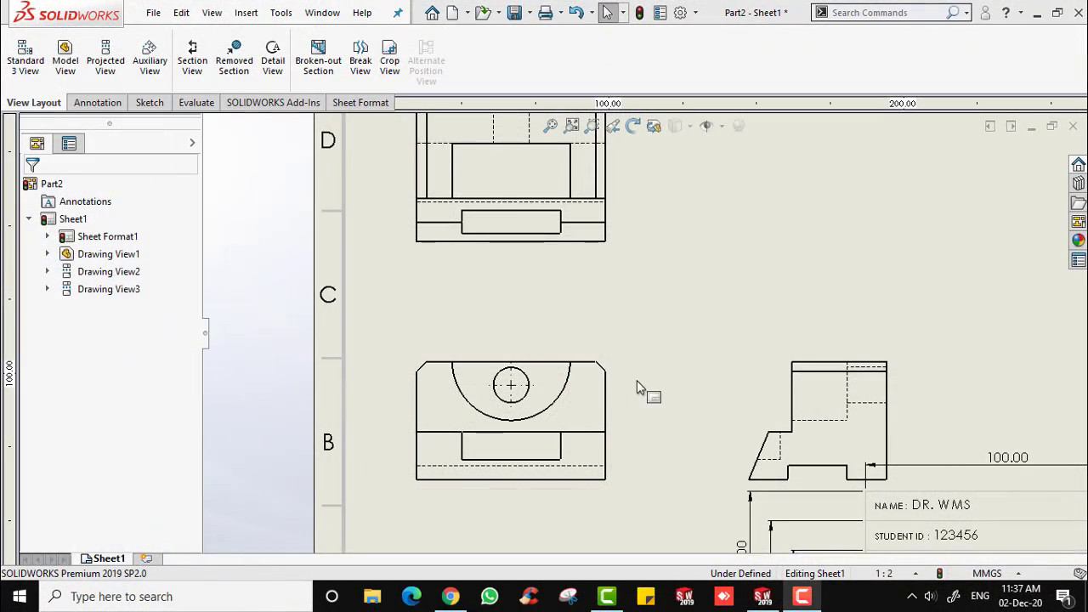
{"action": "left_click", "coordinate": [599, 393]}
{"action": "left_click_drag", "start_coordinate": [617, 397], "coordinate": [621, 367]}
{"action": "left_click", "coordinate": [742, 388]}
{"action": "mouse_move", "coordinate": [743, 388]}
{"action": "left_mouse_down"}
{"action": "mouse_move", "coordinate": [656, 388]}
{"action": "mouse_move", "coordinate": [676, 387]}
{"action": "left_mouse_up"}
{"action": "left_click", "coordinate": [585, 259]}
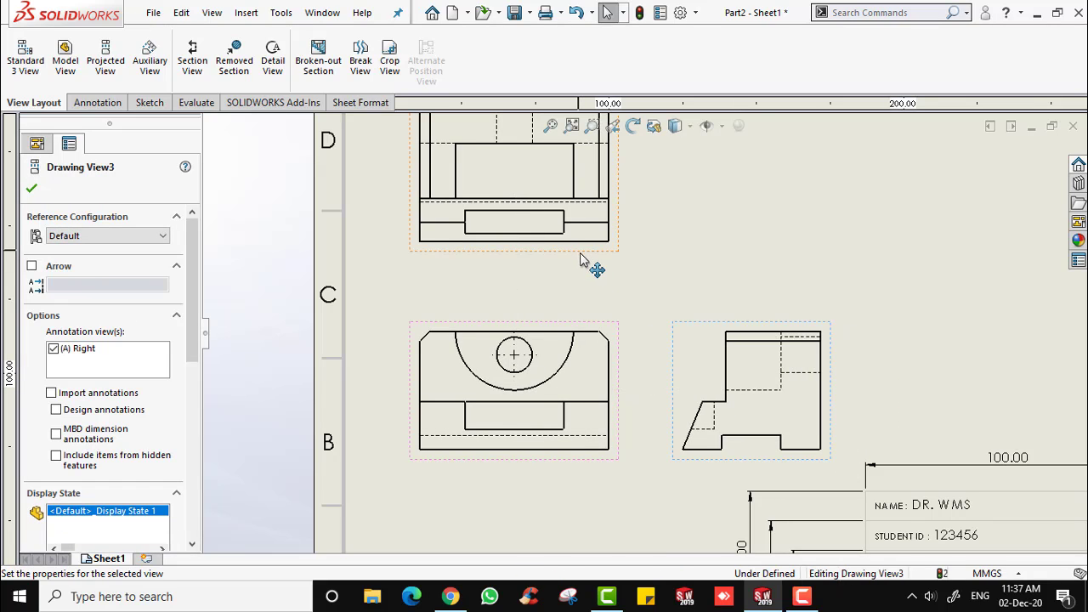
{"action": "mouse_move", "coordinate": [586, 255]}
{"action": "left_mouse_down"}
{"action": "mouse_move", "coordinate": [590, 294]}
{"action": "mouse_move", "coordinate": [587, 281]}
{"action": "left_mouse_up"}
{"action": "left_click", "coordinate": [571, 126]}
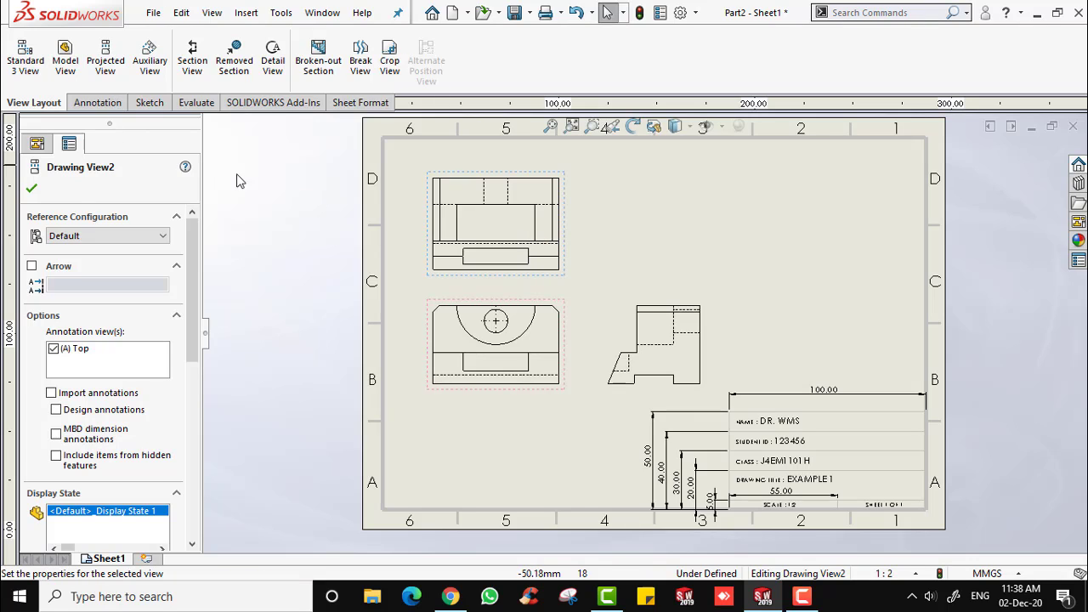
Delete the top, front and right side views from the sheet.
{"action": "key", "text": "Escape"}
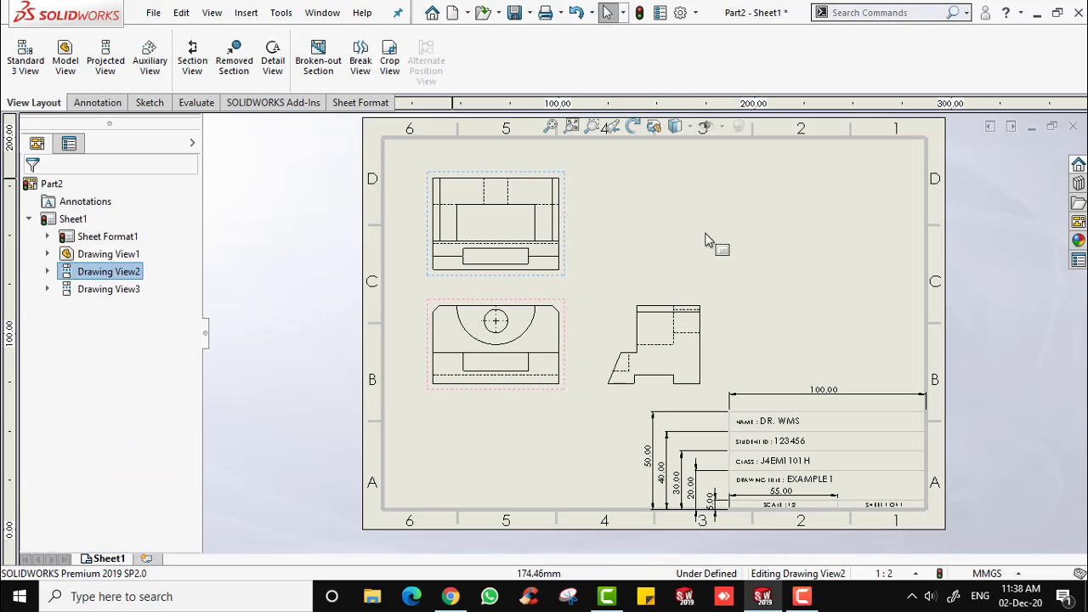
{"action": "left_click", "coordinate": [568, 200]}
{"action": "key", "text": "Delete"}
{"action": "key", "text": "Return"}
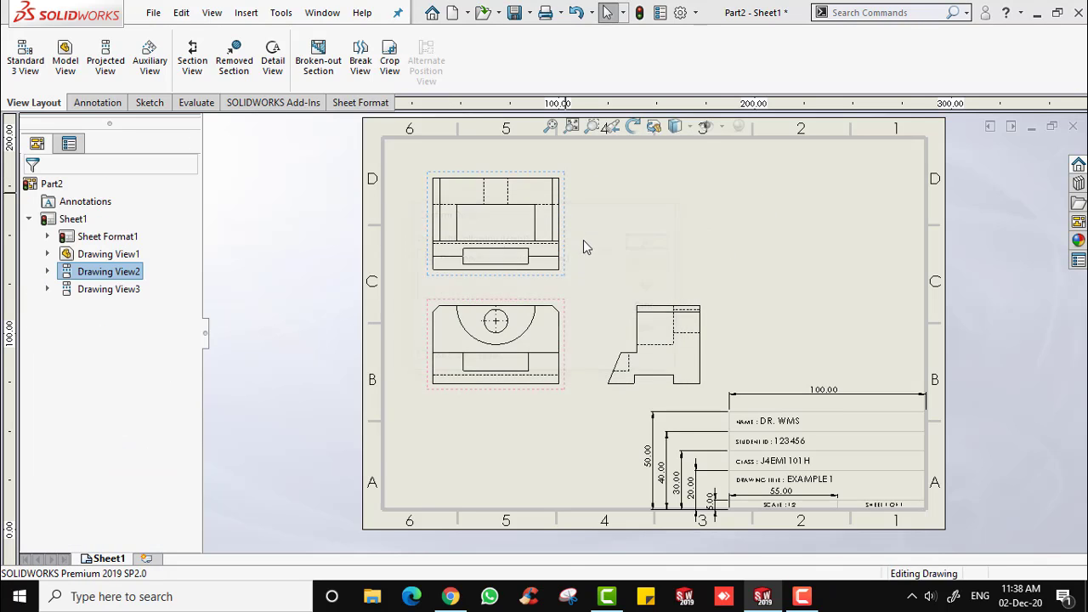
{"action": "left_click", "coordinate": [566, 314]}
{"action": "key", "text": "Delete"}
{"action": "key", "text": "Return"}
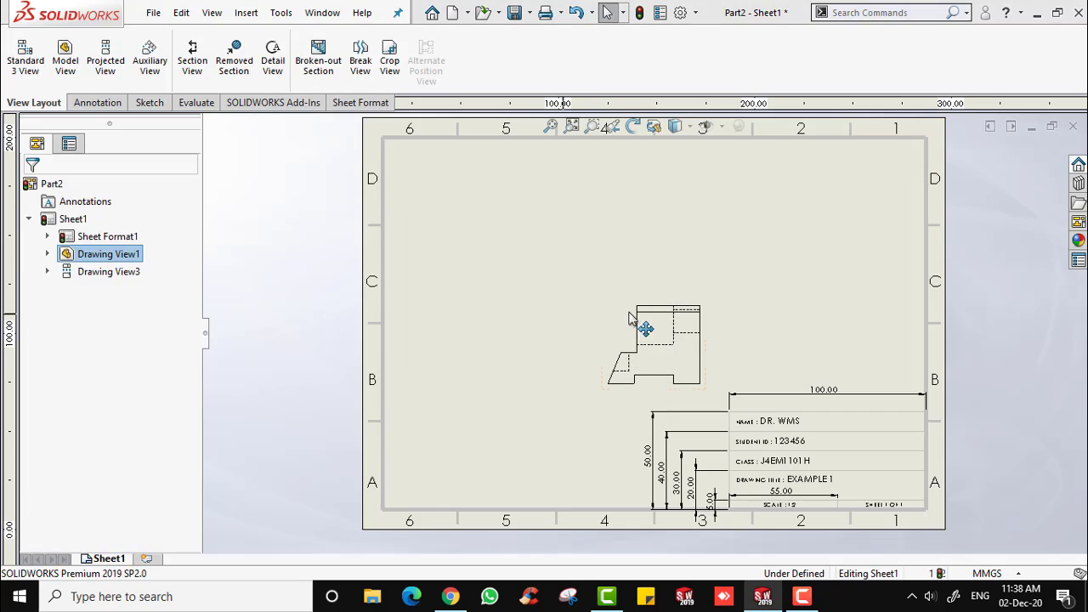
{"action": "left_click", "coordinate": [608, 320]}
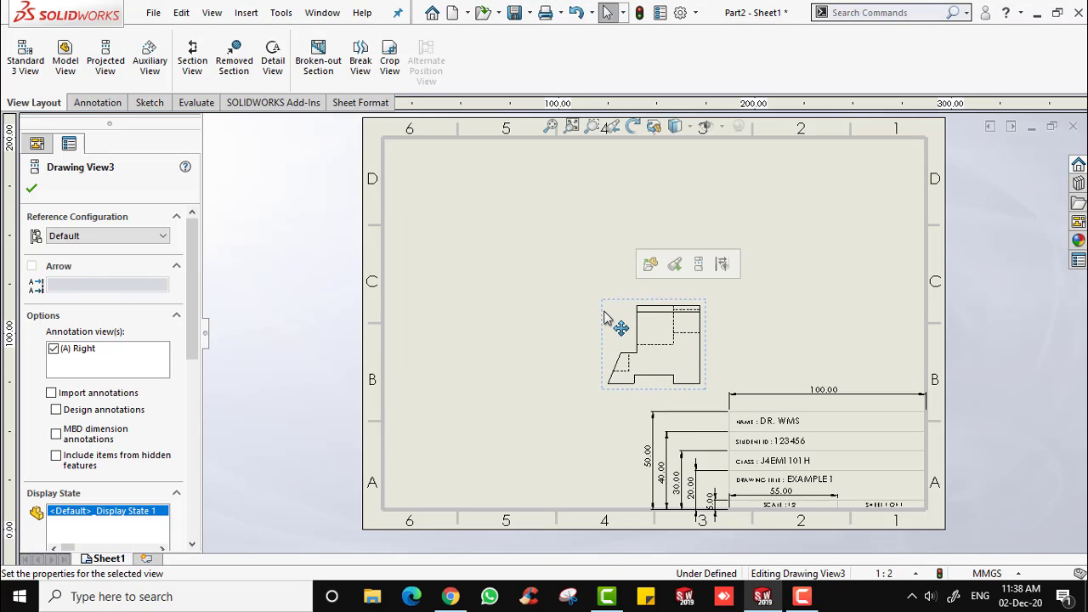
{"action": "key", "text": "Delete"}
{"action": "key", "text": "Return"}
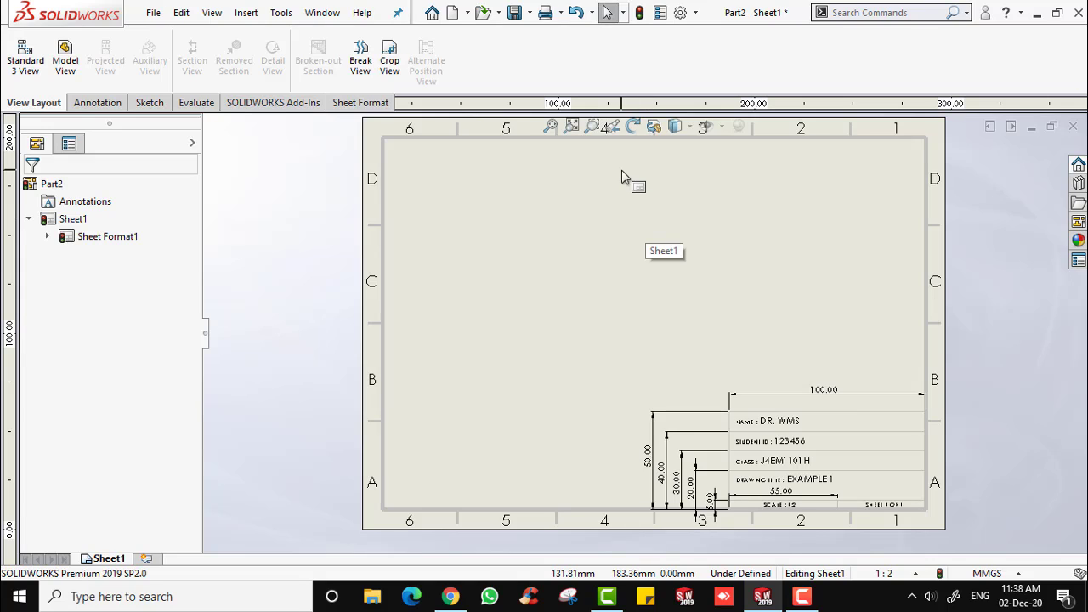
Insert a front model view of Part2 from the Desktop near the middle of the sheet.
{"action": "left_click", "coordinate": [66, 59]}
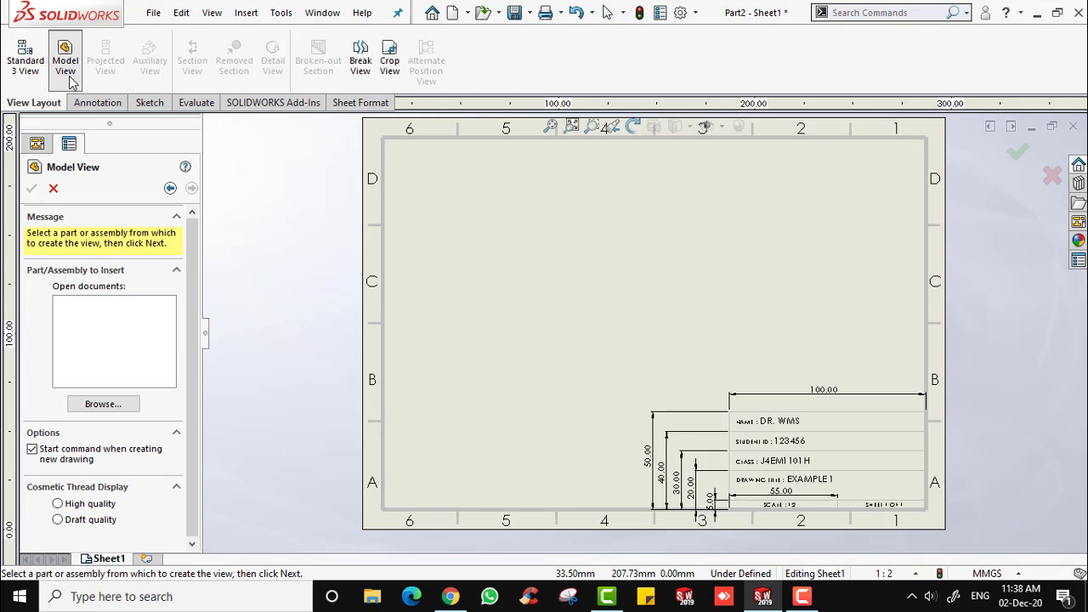
{"action": "left_click", "coordinate": [120, 407]}
{"action": "left_click", "coordinate": [536, 225]}
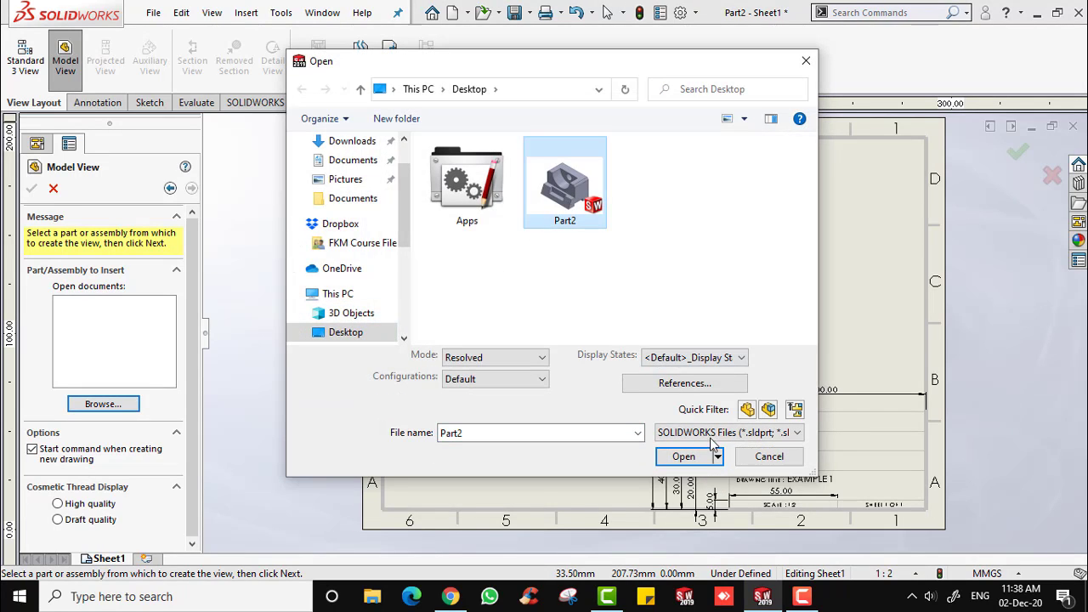
{"action": "left_click", "coordinate": [691, 459]}
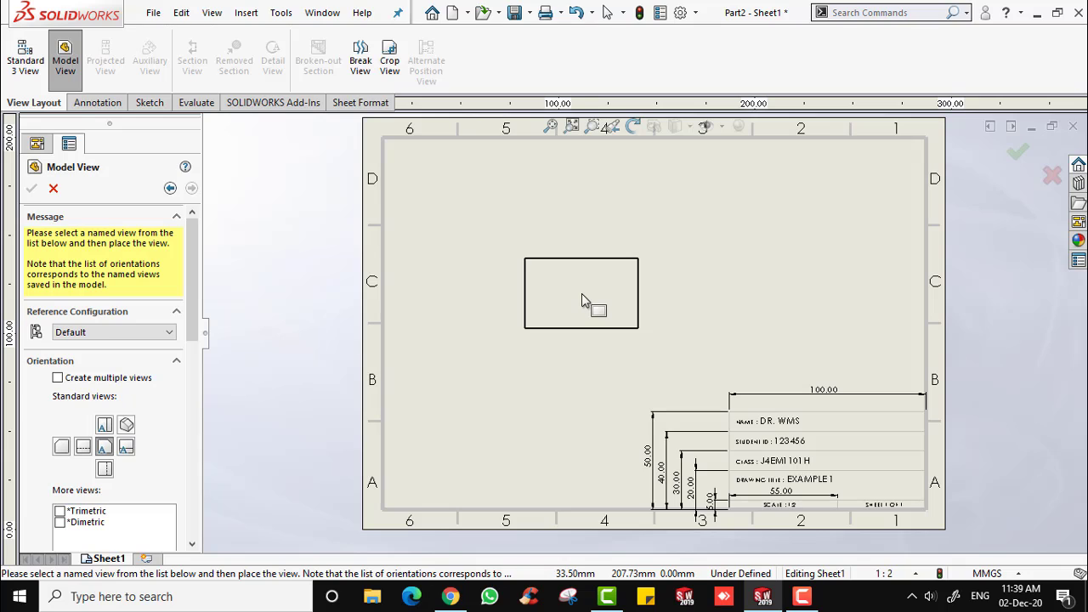
{"action": "left_click", "coordinate": [582, 295]}
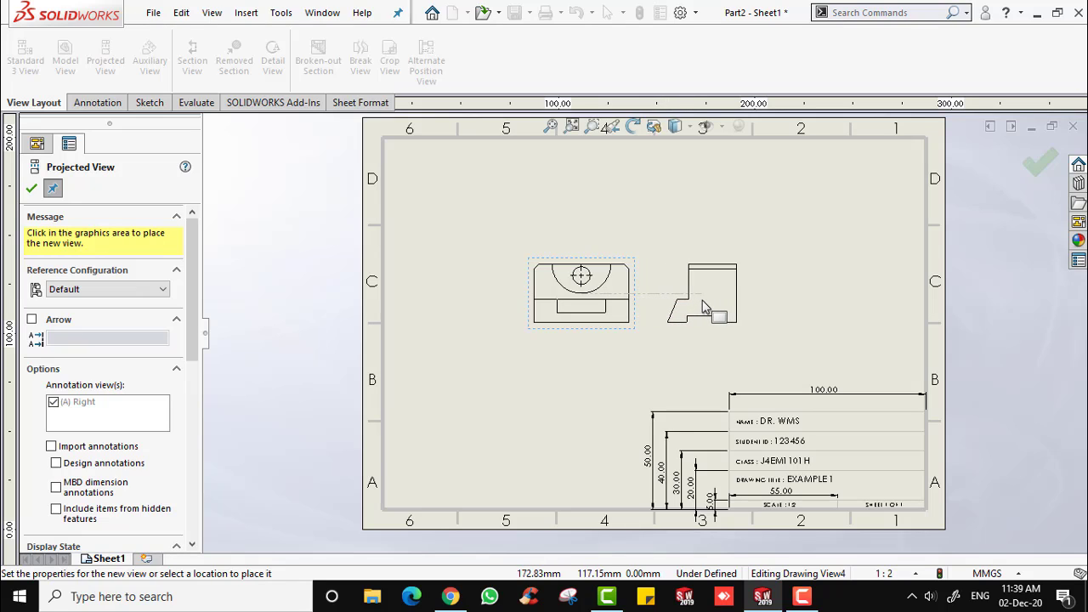
Project a right side view, a top view and a diagonal pictorial view from the front view.
{"action": "left_click", "coordinate": [702, 307]}
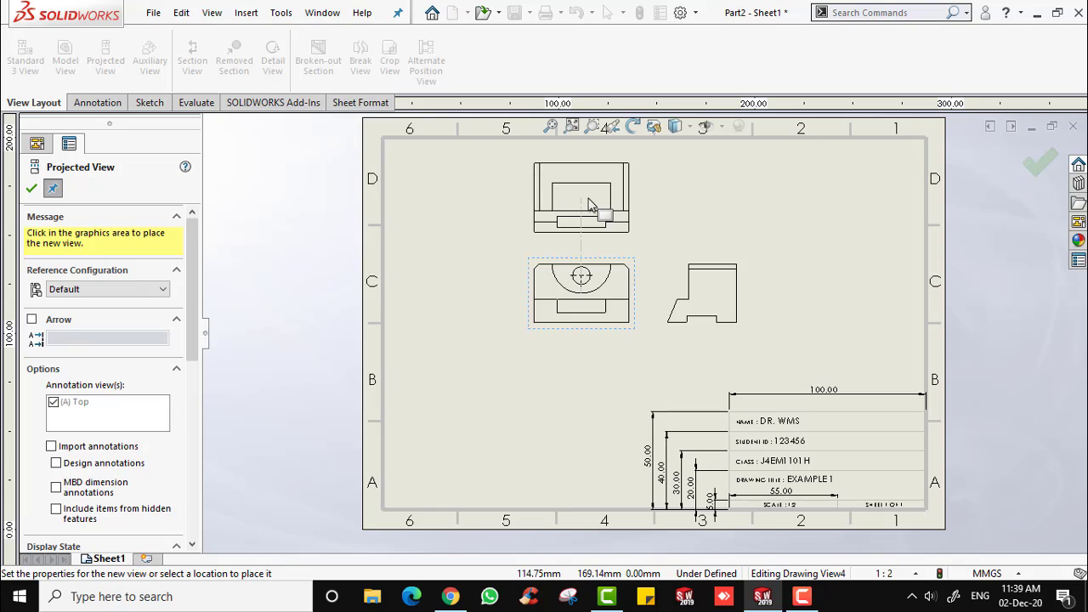
{"action": "left_click", "coordinate": [592, 206]}
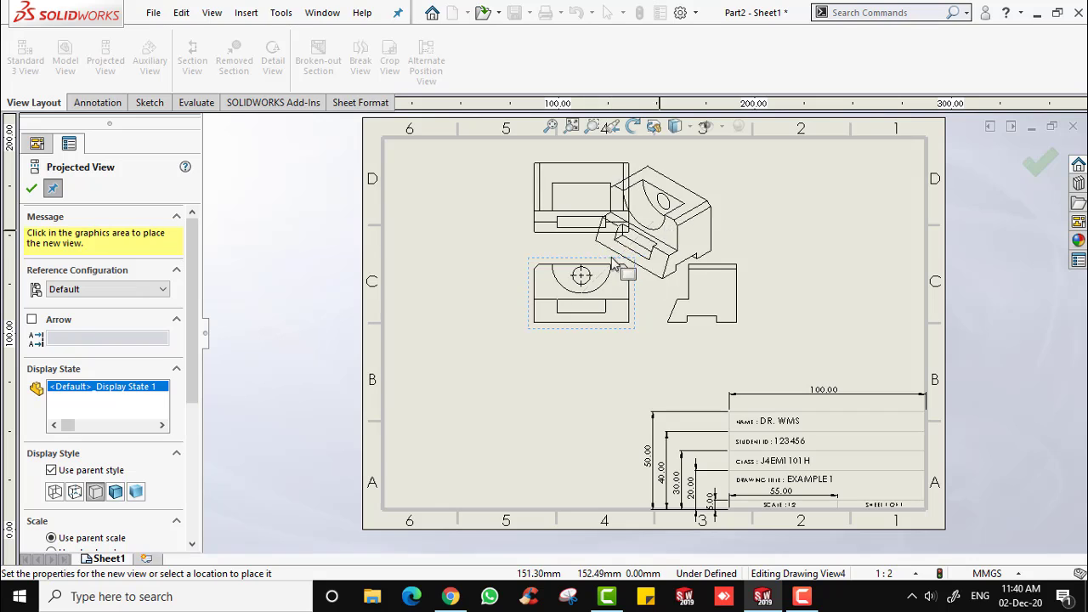
{"action": "left_click", "coordinate": [729, 205]}
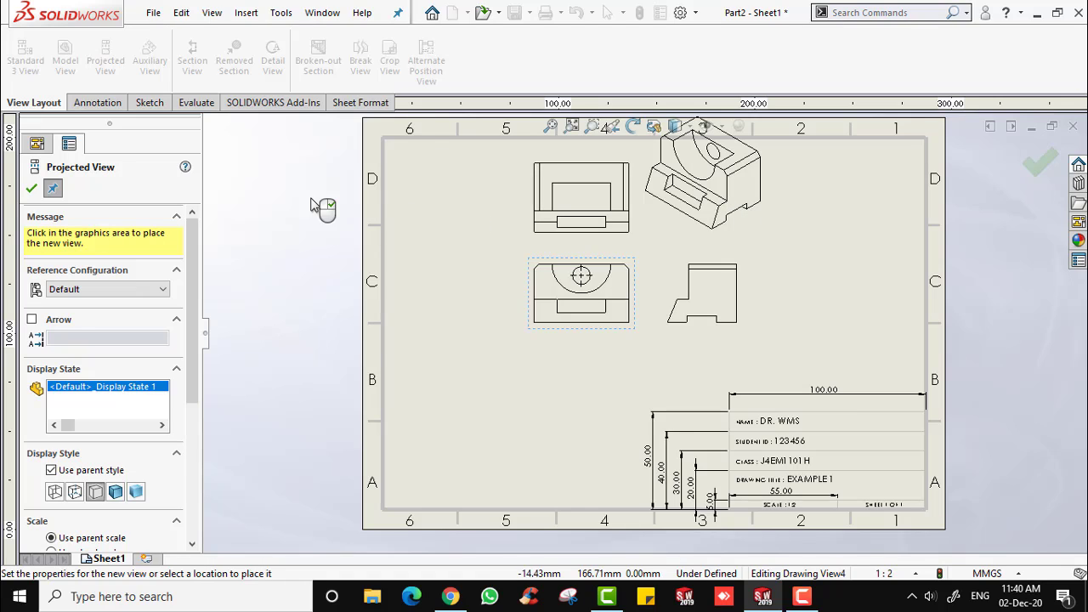
{"action": "left_click", "coordinate": [32, 189]}
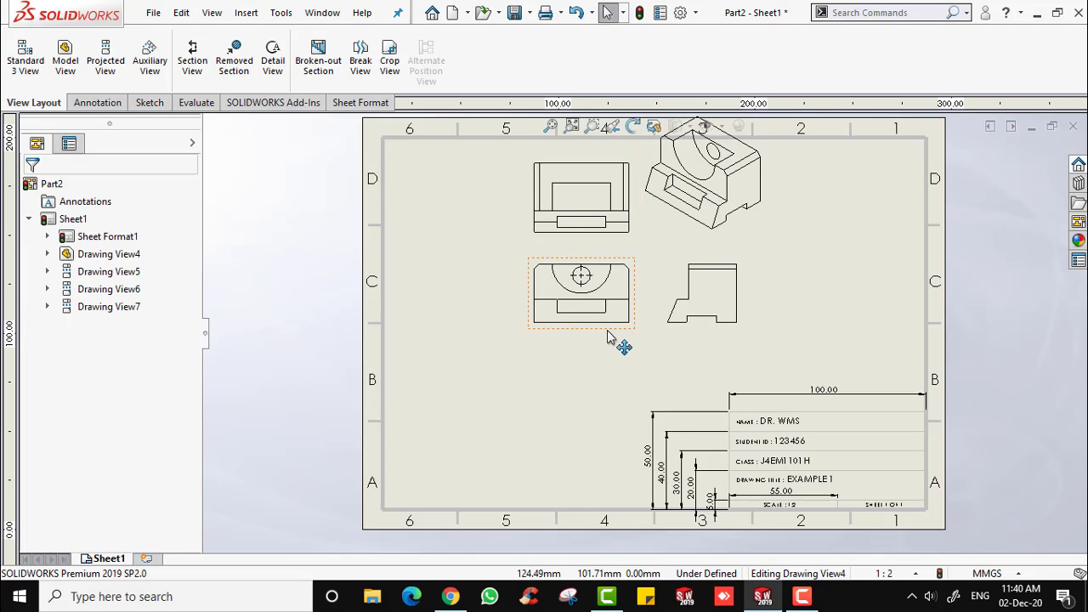
Arrange the front, right side and top views in the sheet's left half and move the pictorial view inside the upper right border.
{"action": "mouse_move", "coordinate": [616, 342]}
{"action": "left_mouse_down"}
{"action": "mouse_move", "coordinate": [527, 394]}
{"action": "mouse_move", "coordinate": [521, 380]}
{"action": "mouse_move", "coordinate": [510, 389]}
{"action": "left_mouse_up"}
{"action": "left_click_drag", "start_coordinate": [666, 381], "coordinate": [580, 381]}
{"action": "left_click", "coordinate": [502, 246]}
{"action": "left_click_drag", "start_coordinate": [501, 251], "coordinate": [504, 289]}
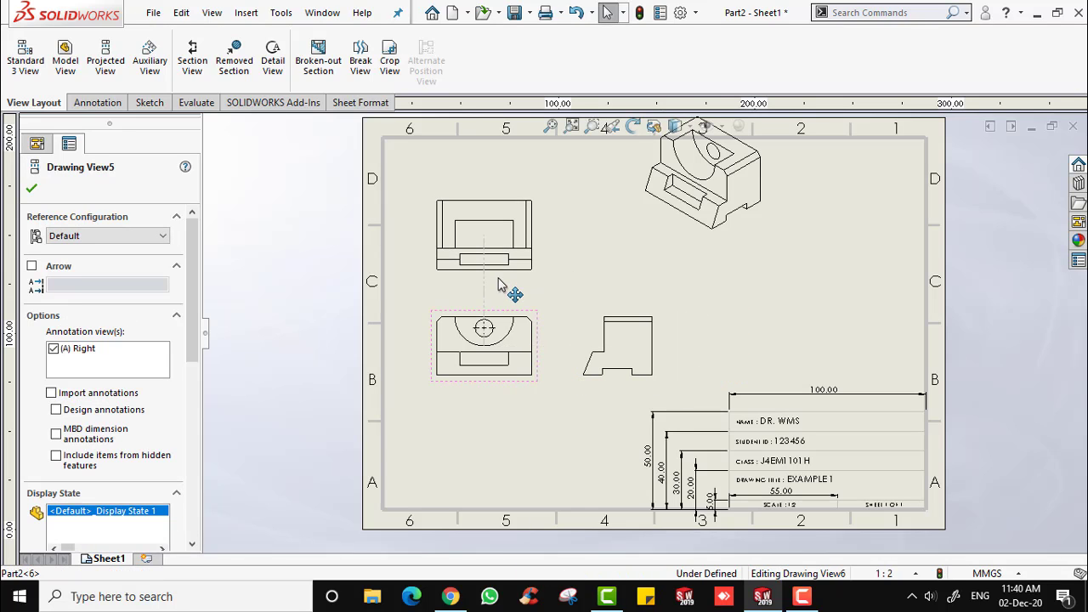
{"action": "left_click", "coordinate": [704, 222]}
{"action": "left_click_drag", "start_coordinate": [725, 241], "coordinate": [774, 293]}
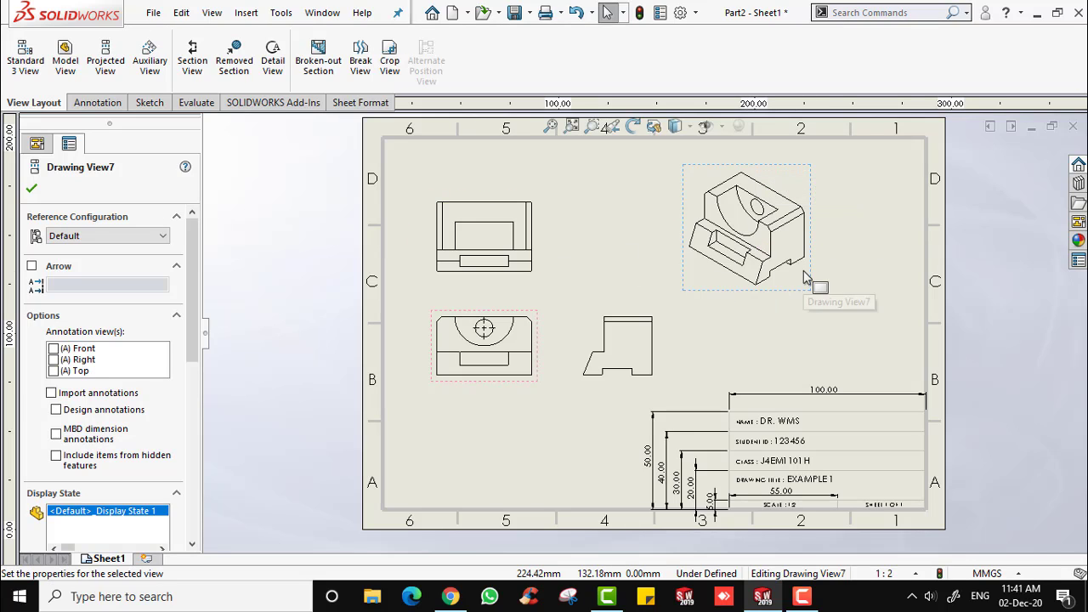
Replace the projected pictorial view with an isometric model view of Part2 in the sheet's upper right area.
{"action": "key", "text": "Delete"}
{"action": "left_click", "coordinate": [654, 241]}
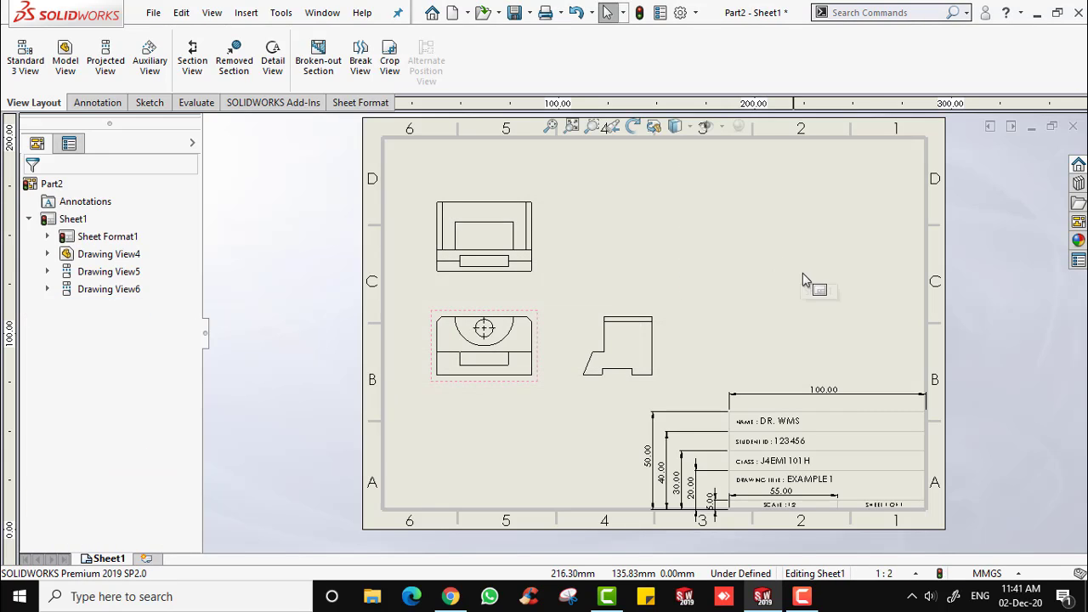
{"action": "left_click", "coordinate": [63, 62]}
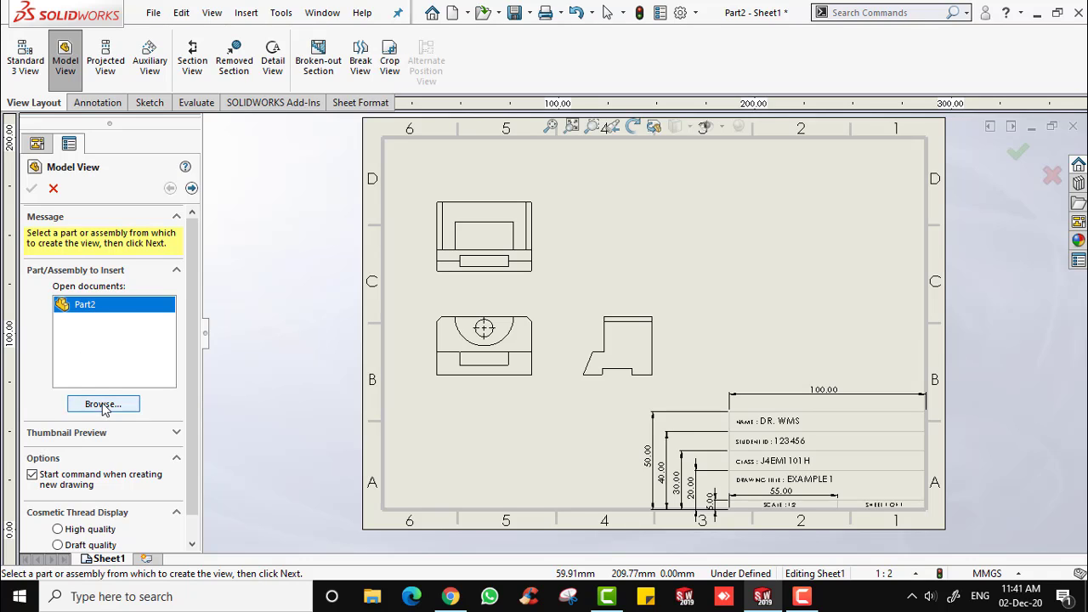
{"action": "double_click", "coordinate": [83, 311]}
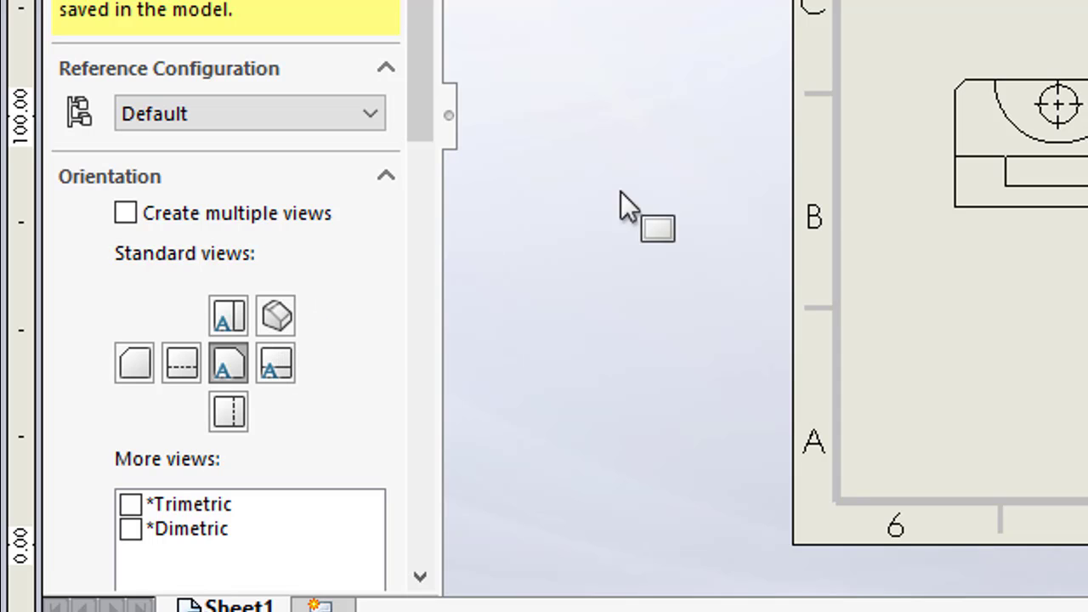
{"action": "left_click", "coordinate": [277, 317]}
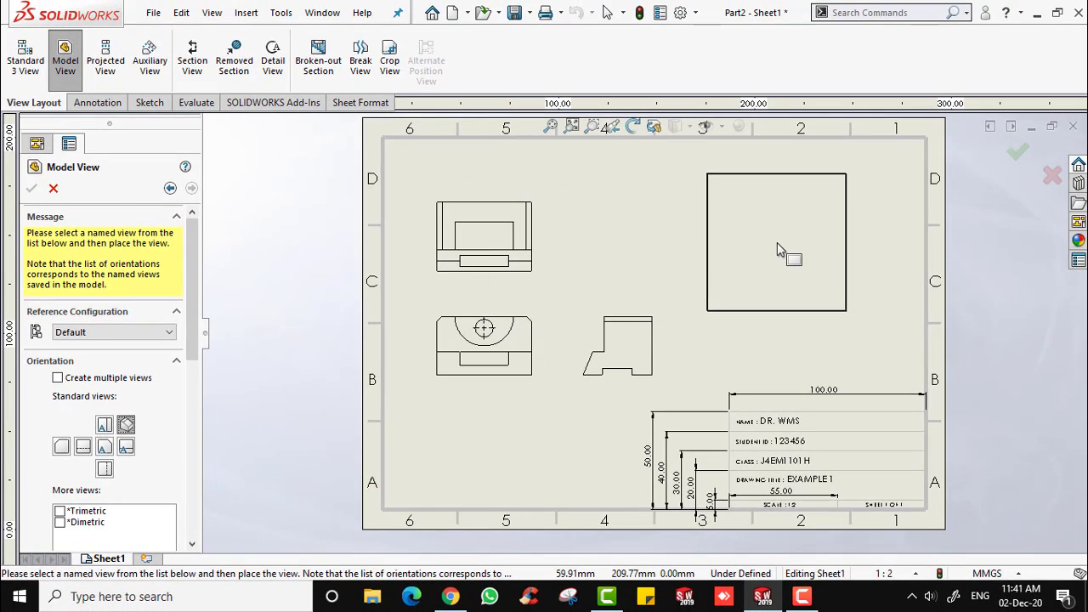
{"action": "left_click", "coordinate": [775, 251]}
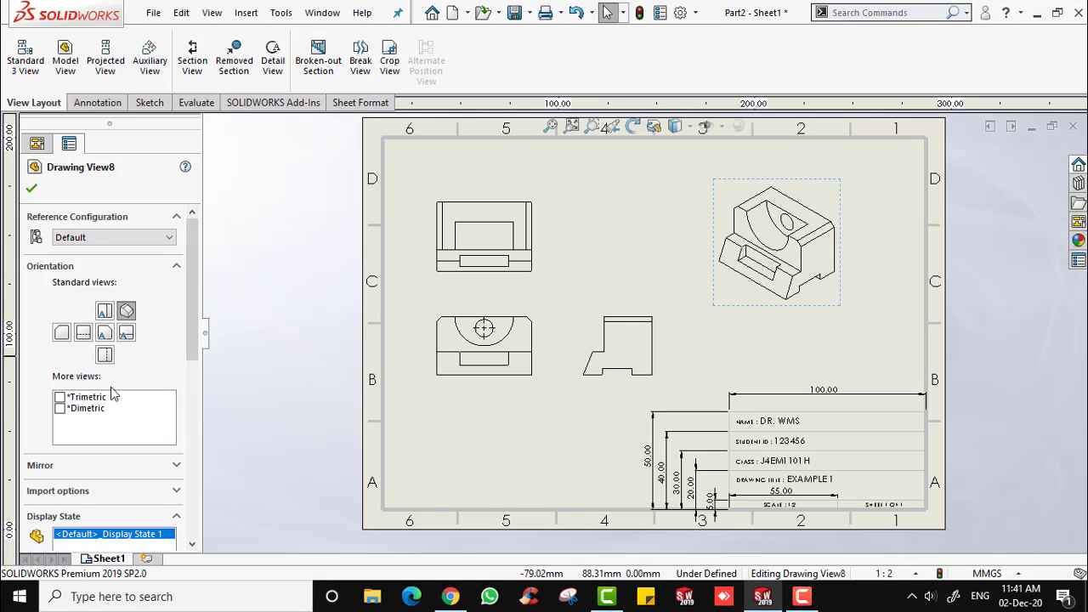
Change the pictorial view's orientation to Trimetric.
{"action": "left_click", "coordinate": [59, 397]}
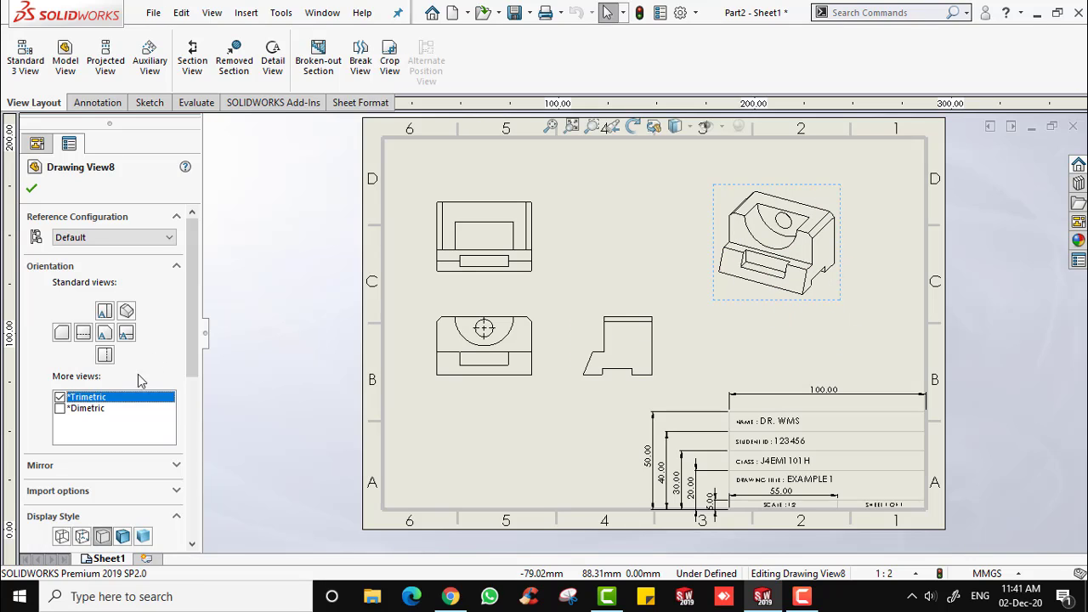
Try the Dimetric and Trimetric orientations on the pictorial view and set it to Isometric.
{"action": "left_click", "coordinate": [60, 409]}
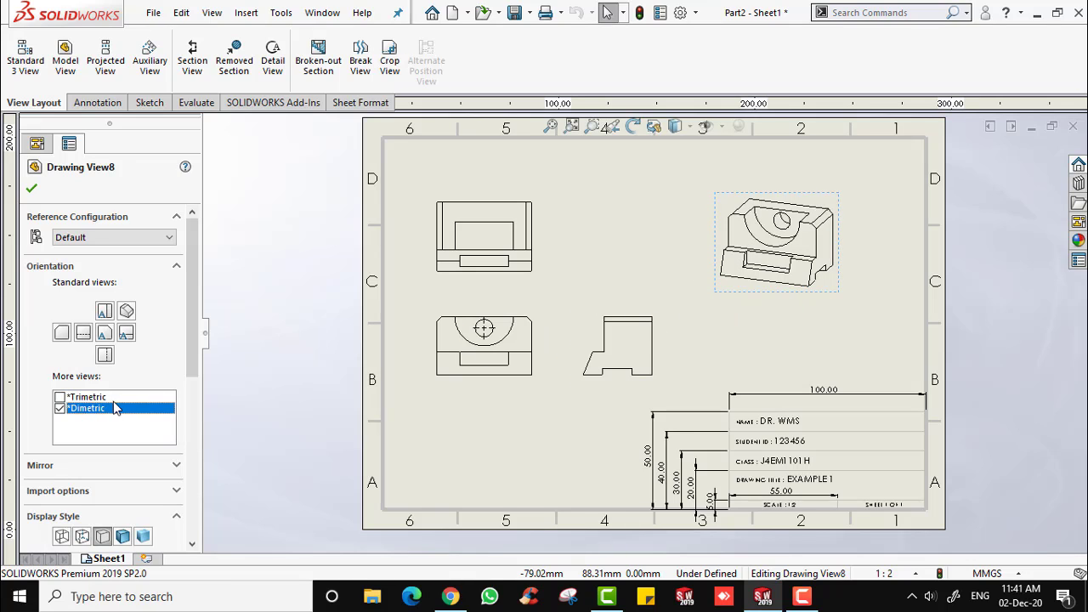
{"action": "left_click", "coordinate": [100, 398]}
{"action": "left_click", "coordinate": [61, 399]}
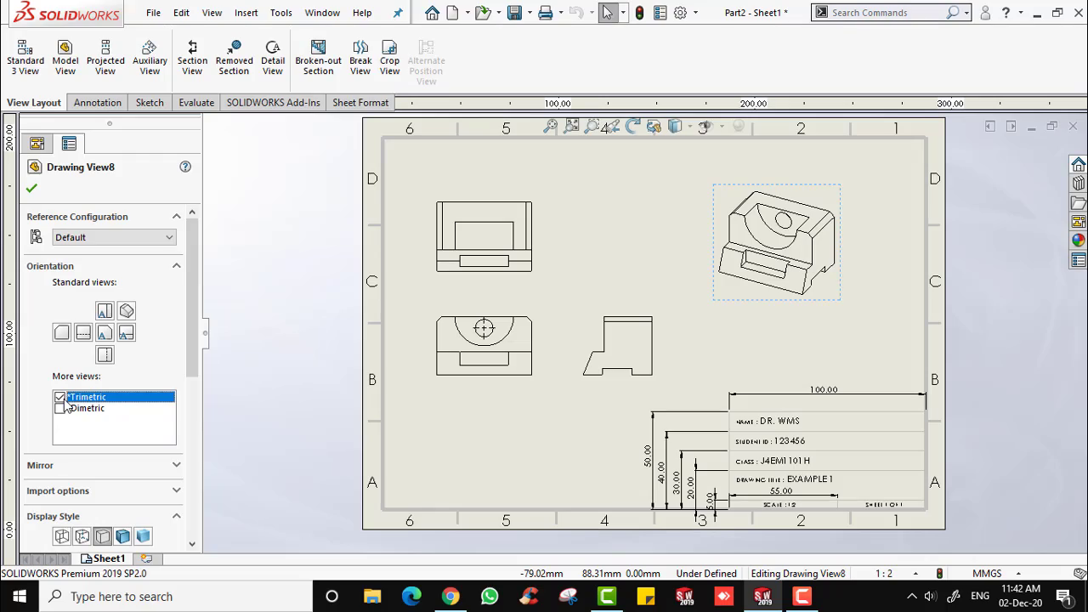
{"action": "left_click", "coordinate": [126, 313]}
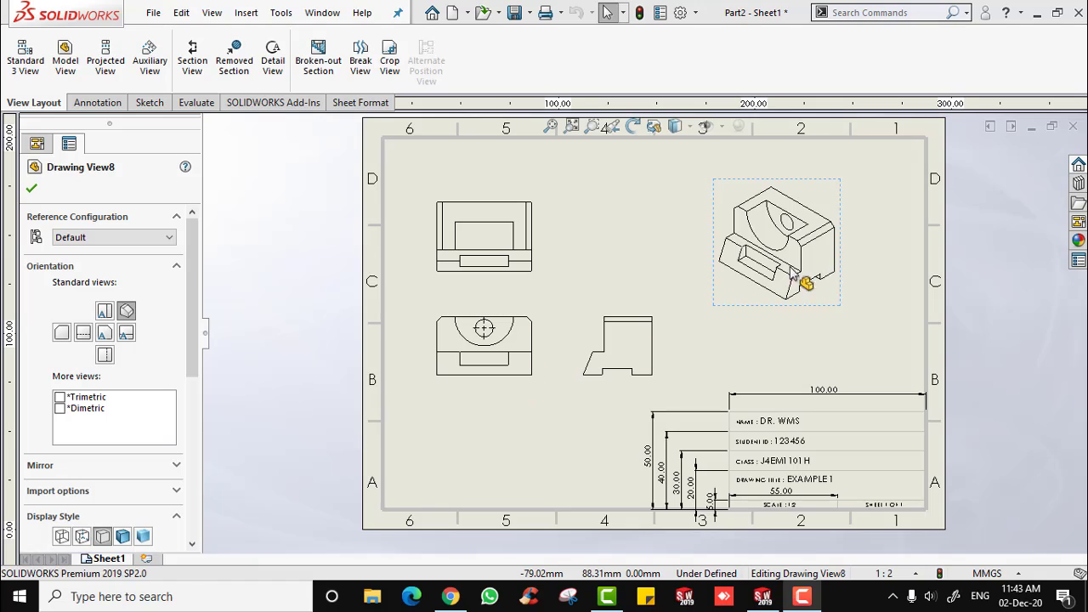
Set the front view's display style to Hidden Lines Visible.
{"action": "left_click", "coordinate": [478, 387]}
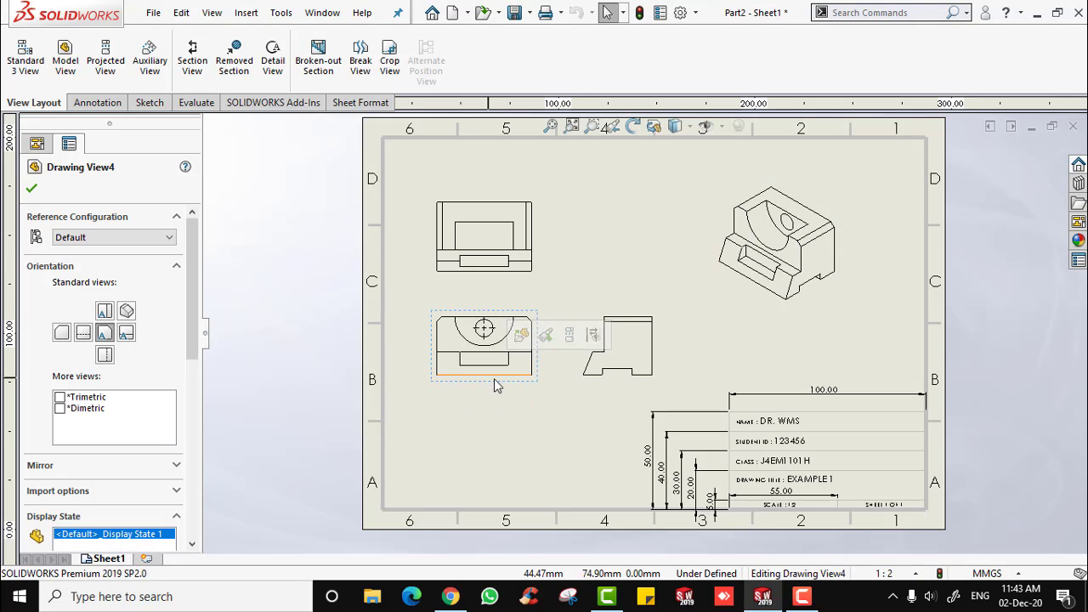
{"action": "left_click_drag", "start_coordinate": [192, 301], "coordinate": [205, 413]}
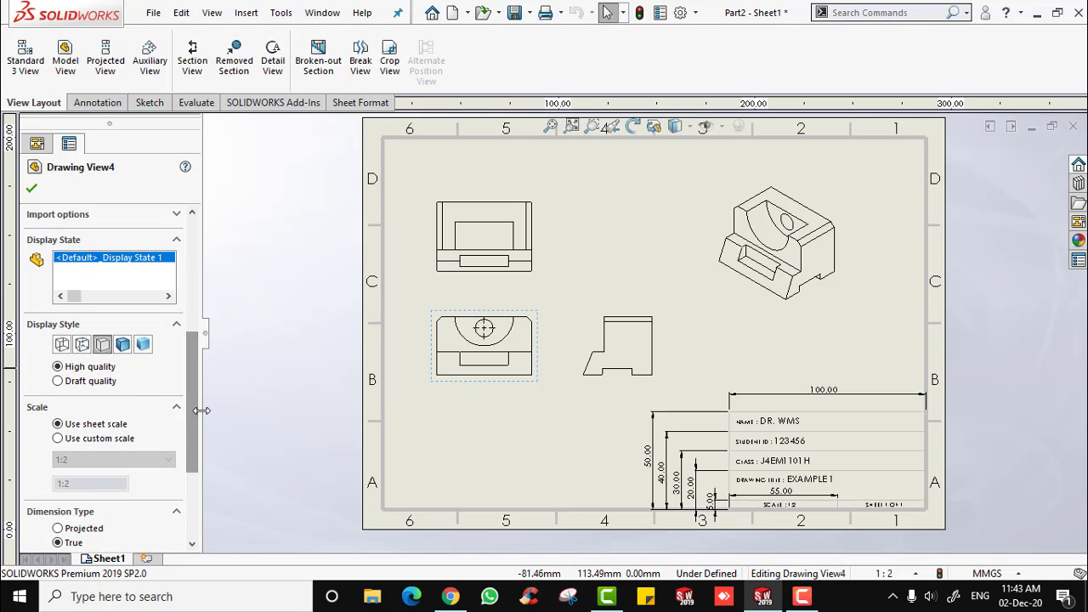
{"action": "left_click", "coordinate": [83, 344]}
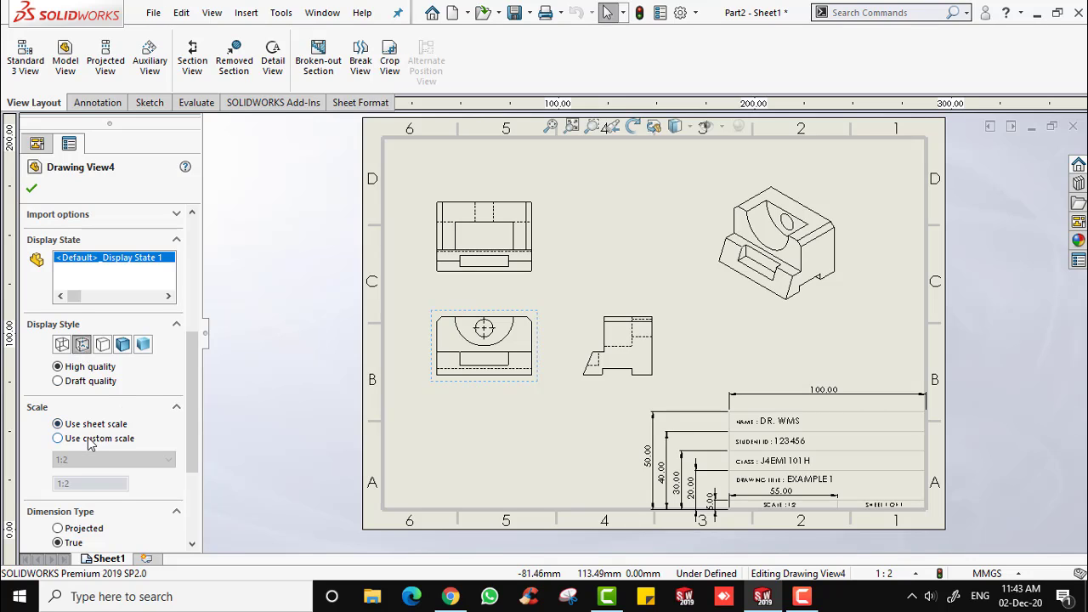
Give the front view a user-defined custom scale of 2:3.
{"action": "left_click", "coordinate": [136, 460]}
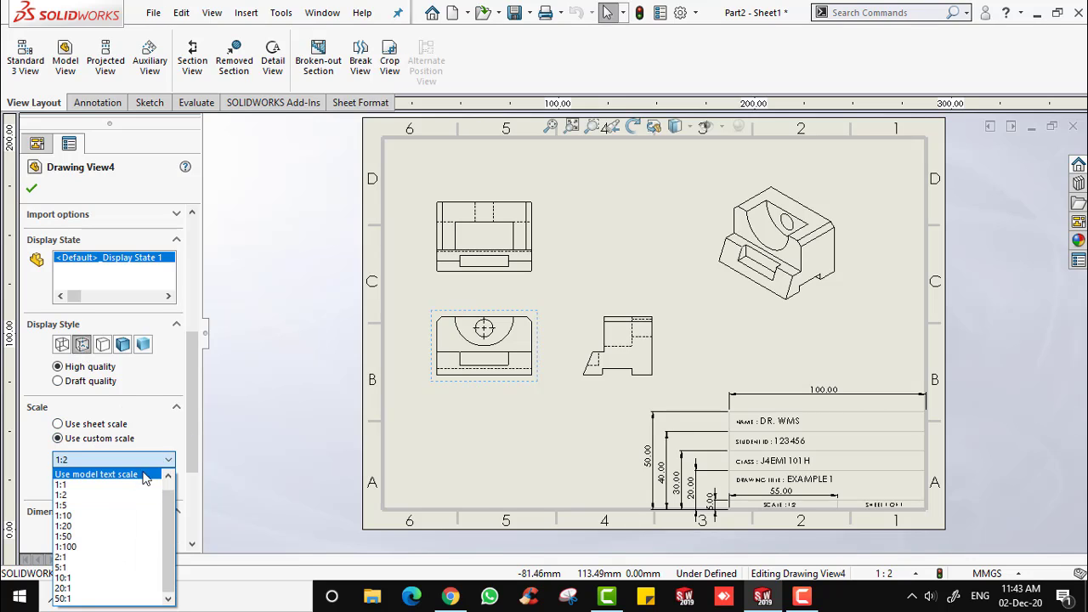
{"action": "left_click", "coordinate": [81, 474]}
{"action": "left_click_drag", "start_coordinate": [85, 483], "coordinate": [32, 480]}
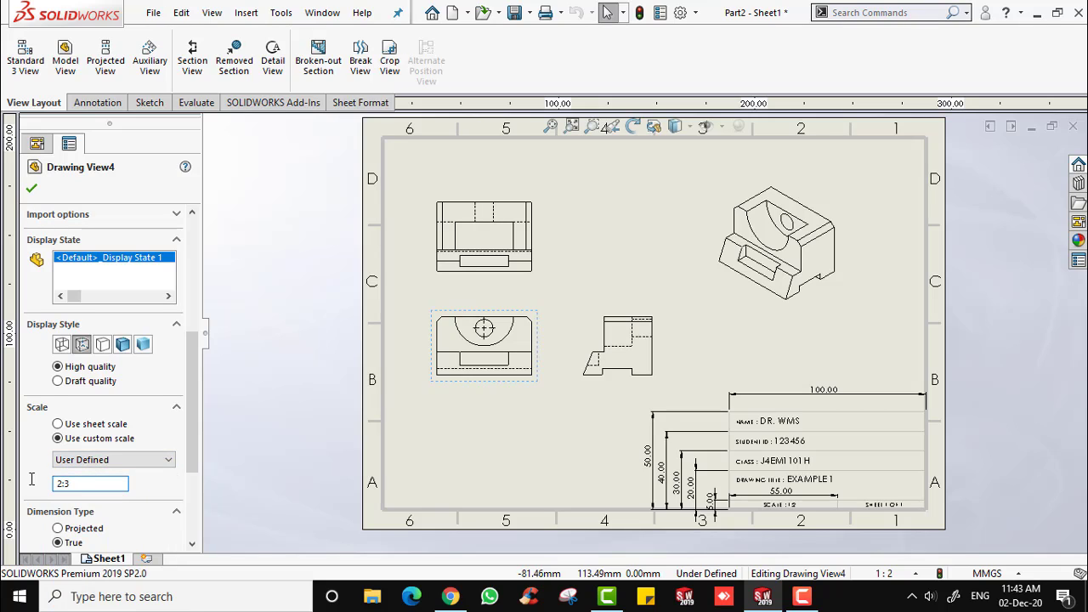
{"action": "left_click", "coordinate": [31, 188]}
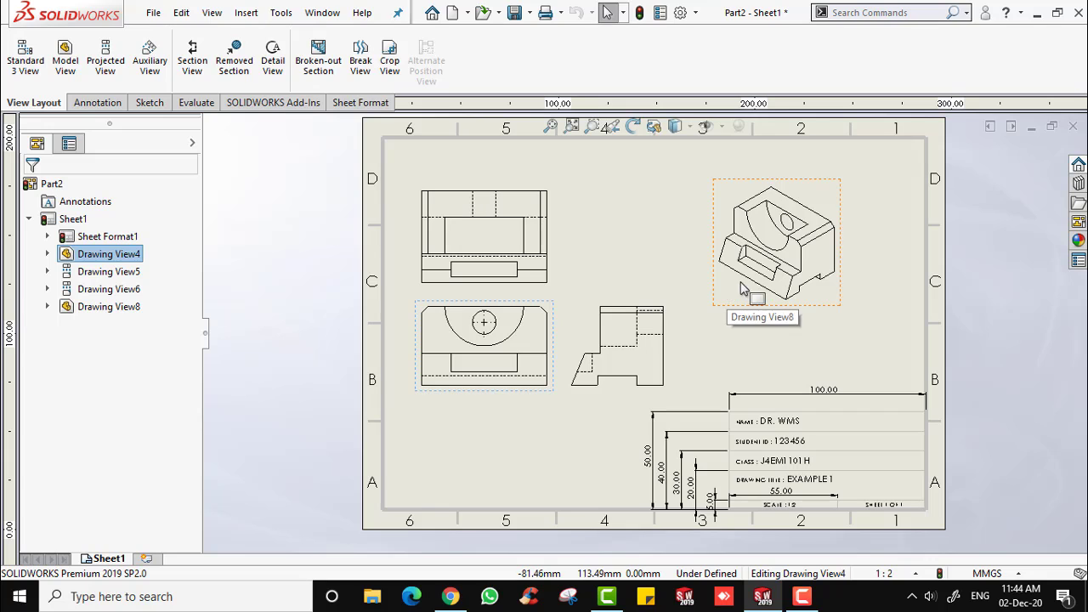
Try the Hidden Lines Visible, Shaded With Edges and Shaded display styles on the pictorial view and return it to Hidden Lines Removed.
{"action": "left_click", "coordinate": [761, 312]}
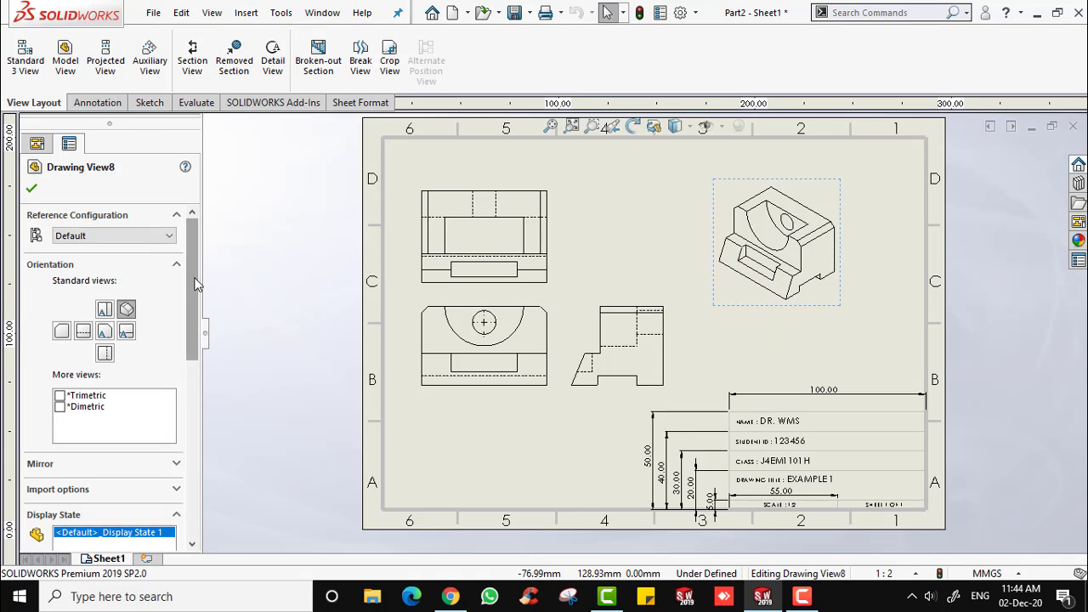
{"action": "scroll", "coordinate": [74, 364], "scroll_direction": "down", "scroll_amount": 3}
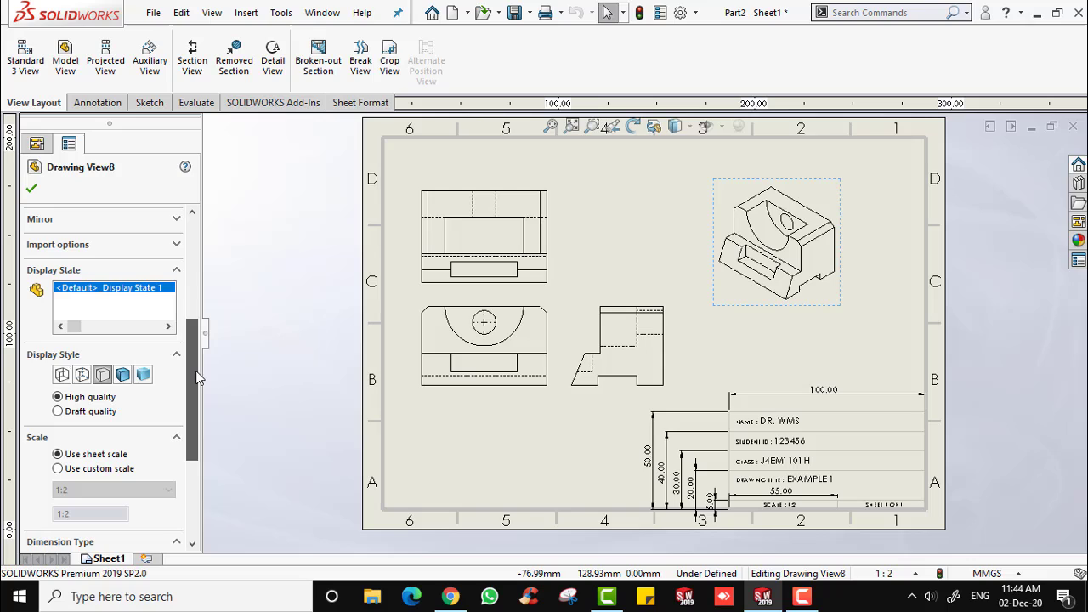
{"action": "left_click", "coordinate": [85, 377]}
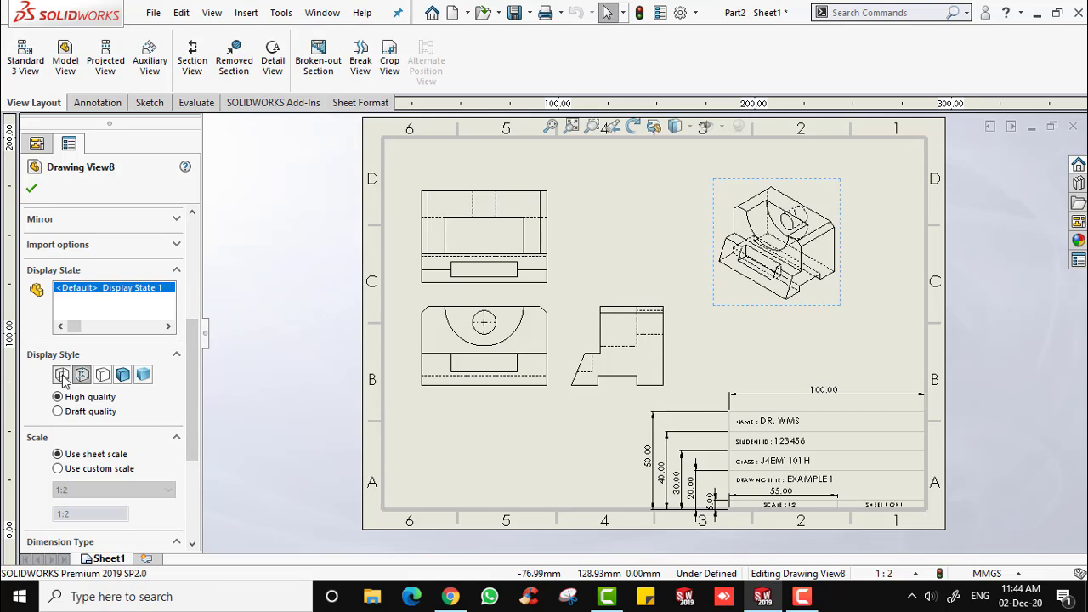
{"action": "left_click", "coordinate": [103, 375]}
{"action": "left_click", "coordinate": [123, 375]}
{"action": "left_click", "coordinate": [143, 374]}
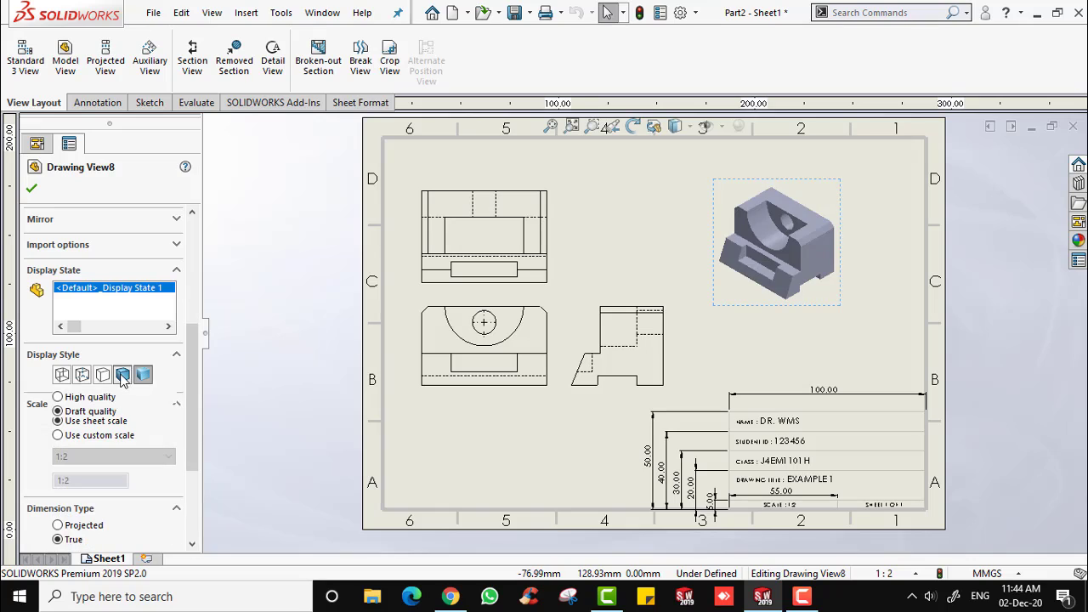
{"action": "left_click", "coordinate": [122, 374]}
{"action": "left_click", "coordinate": [102, 374]}
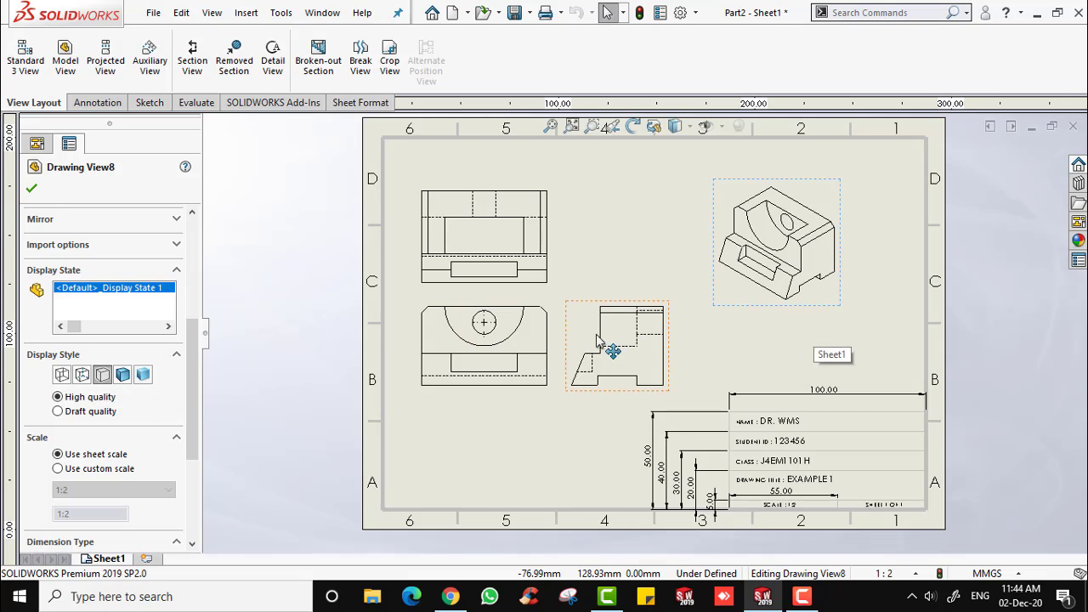
Give the pictorial view a user-defined custom scale of 2:3 and shift it slightly within the sheet's upper right area.
{"action": "scroll", "coordinate": [194, 349], "scroll_direction": "down", "scroll_amount": 3}
{"action": "left_click", "coordinate": [57, 382]}
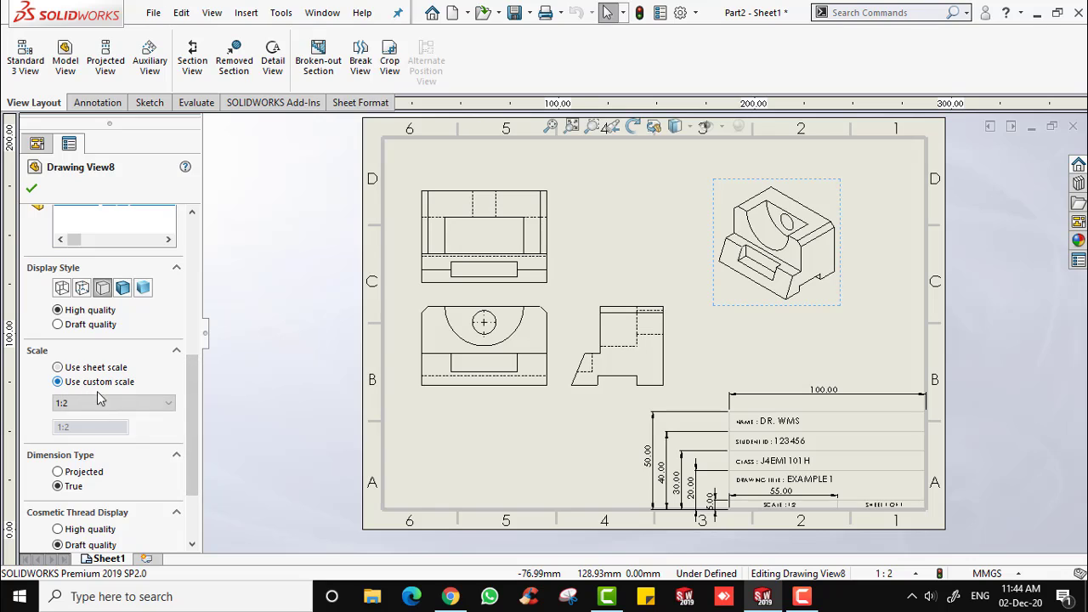
{"action": "left_click", "coordinate": [109, 403]}
{"action": "scroll", "coordinate": [171, 453], "scroll_direction": "up", "scroll_amount": 1}
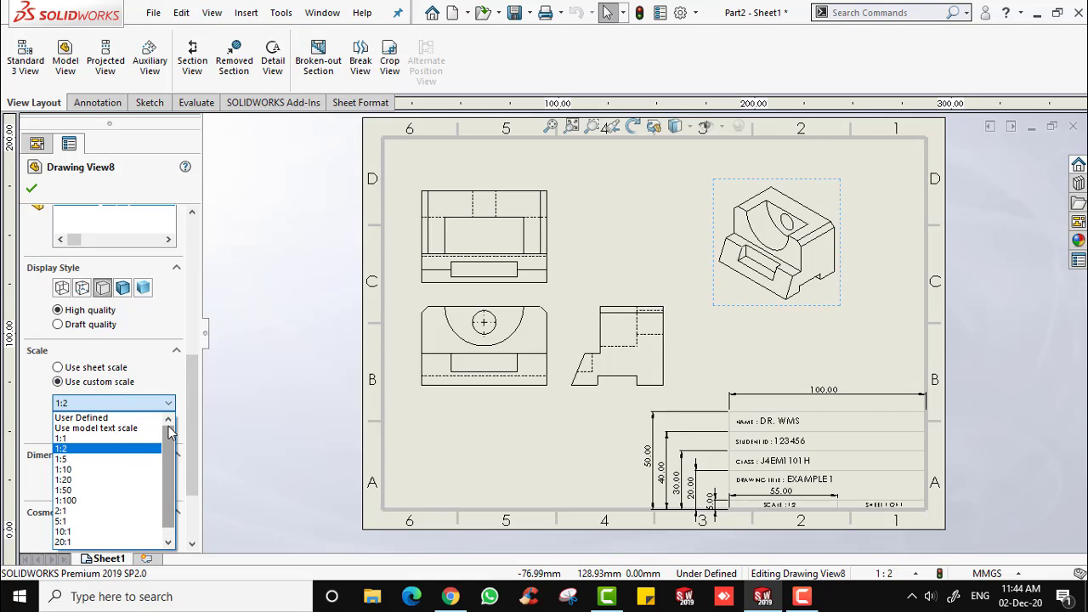
{"action": "left_click", "coordinate": [85, 417]}
{"action": "type", "text": "2"}
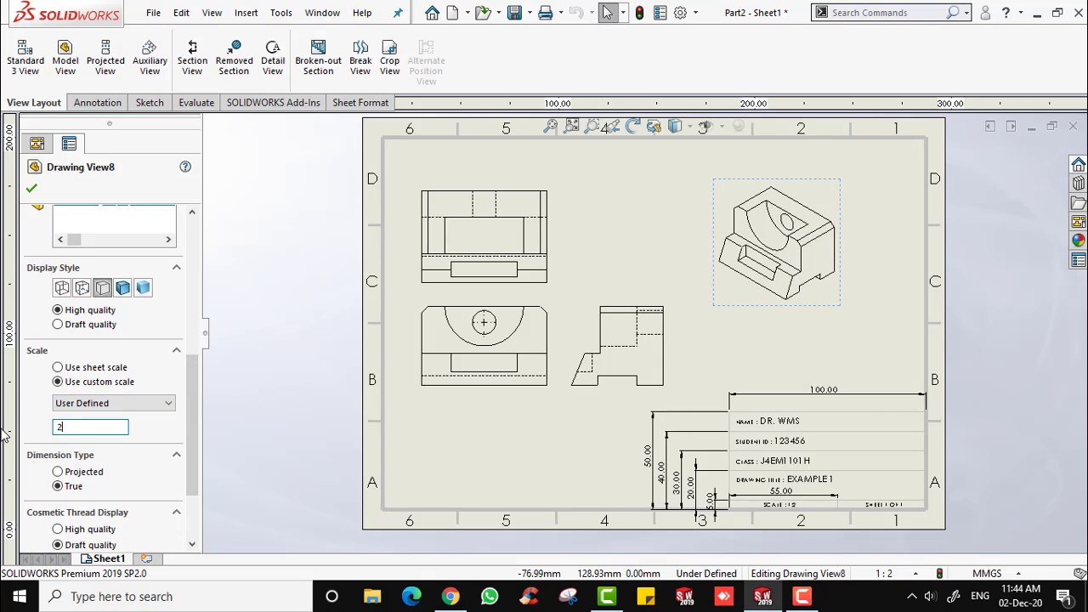
{"action": "type", "text": ":1"}
{"action": "key", "text": "Return"}
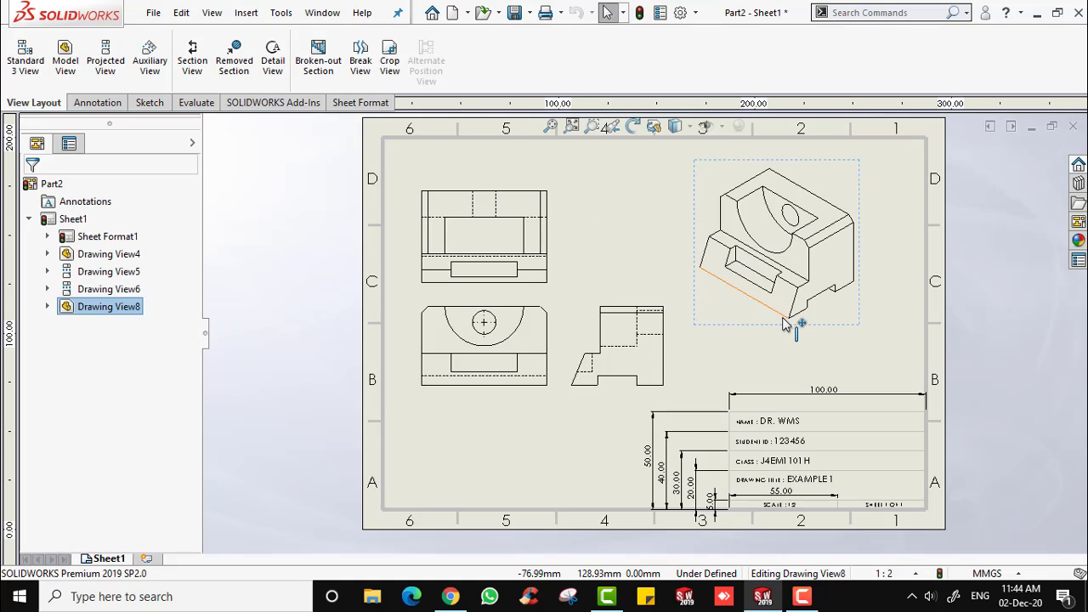
{"action": "mouse_move", "coordinate": [779, 327]}
{"action": "left_mouse_down"}
{"action": "mouse_move", "coordinate": [802, 323]}
{"action": "mouse_move", "coordinate": [795, 317]}
{"action": "left_mouse_up"}
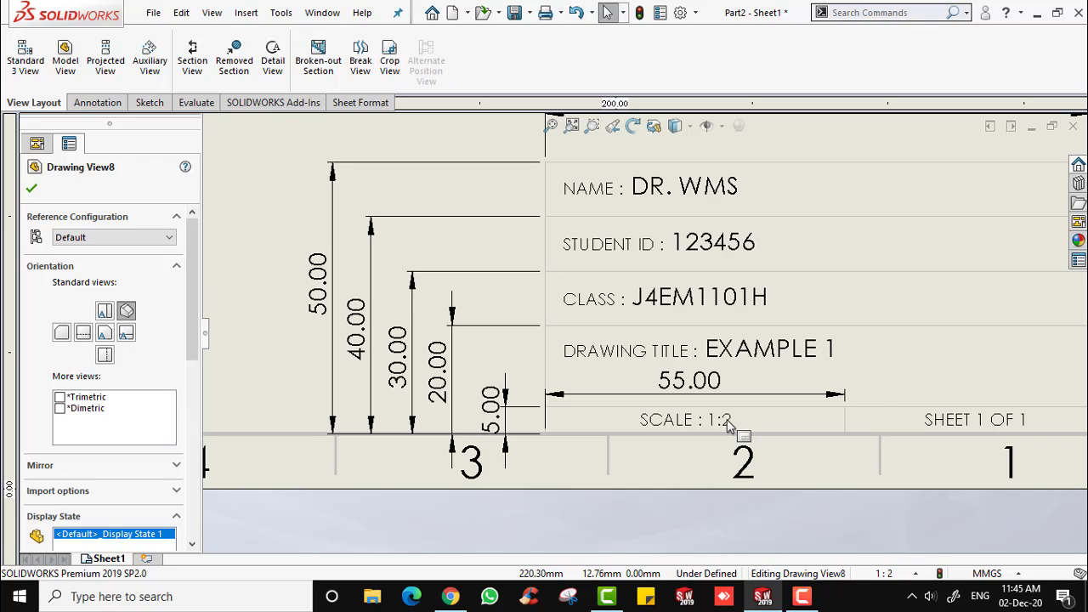
Edit the sheet format to change the title block's scale note to 2:3 and return to the sheet.
{"action": "right_click", "coordinate": [239, 205]}
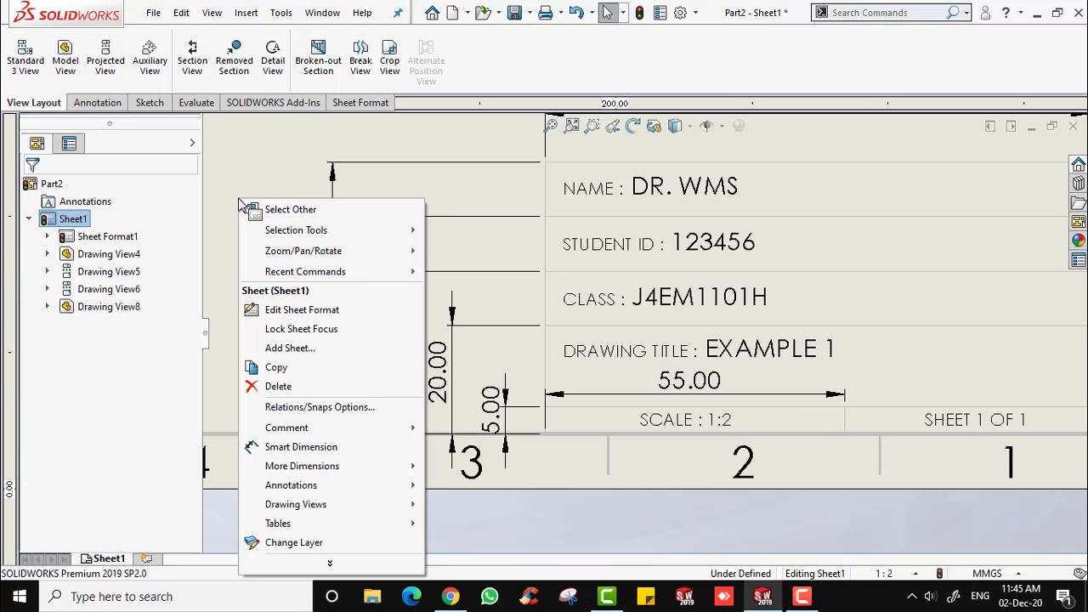
{"action": "left_click", "coordinate": [311, 310]}
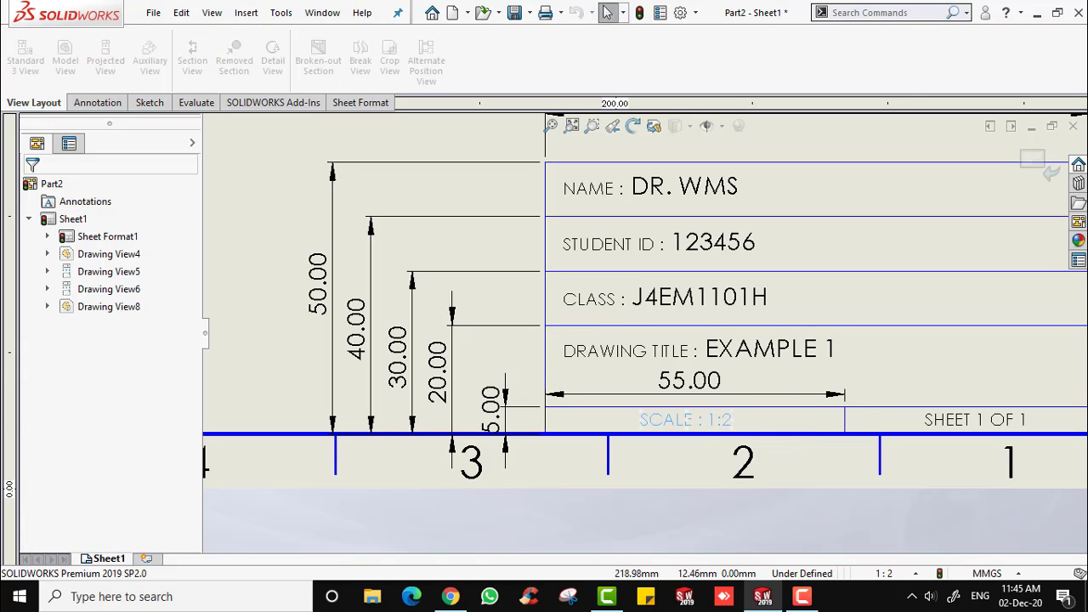
{"action": "double_click", "coordinate": [719, 428]}
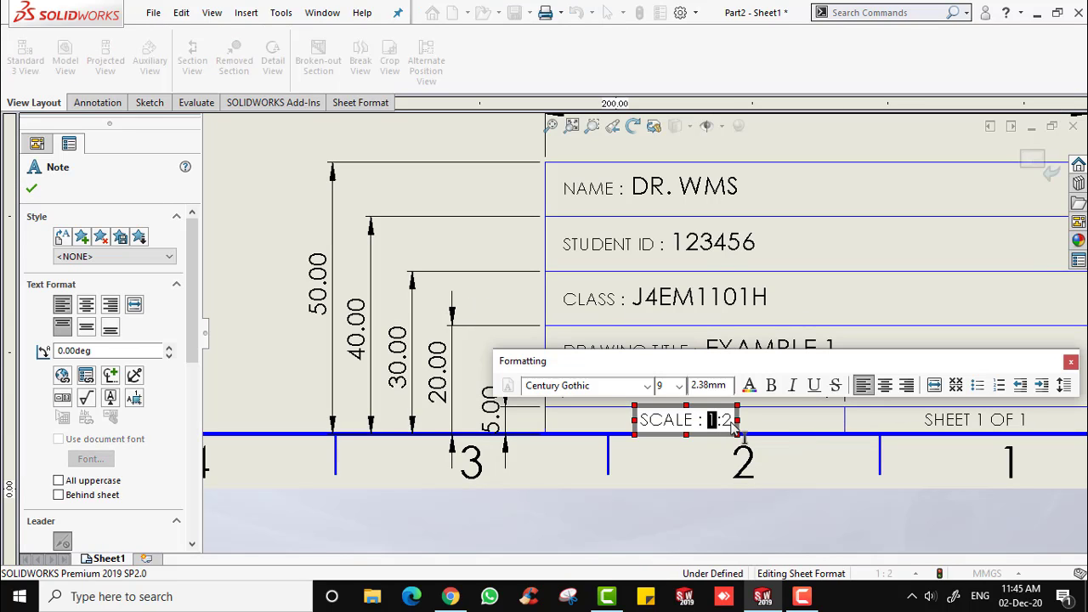
{"action": "left_click", "coordinate": [723, 420]}
{"action": "double_click", "coordinate": [721, 420]}
{"action": "type", "text": ":2"}
{"action": "key", "text": "BackSpace"}
{"action": "key", "text": "BackSpace"}
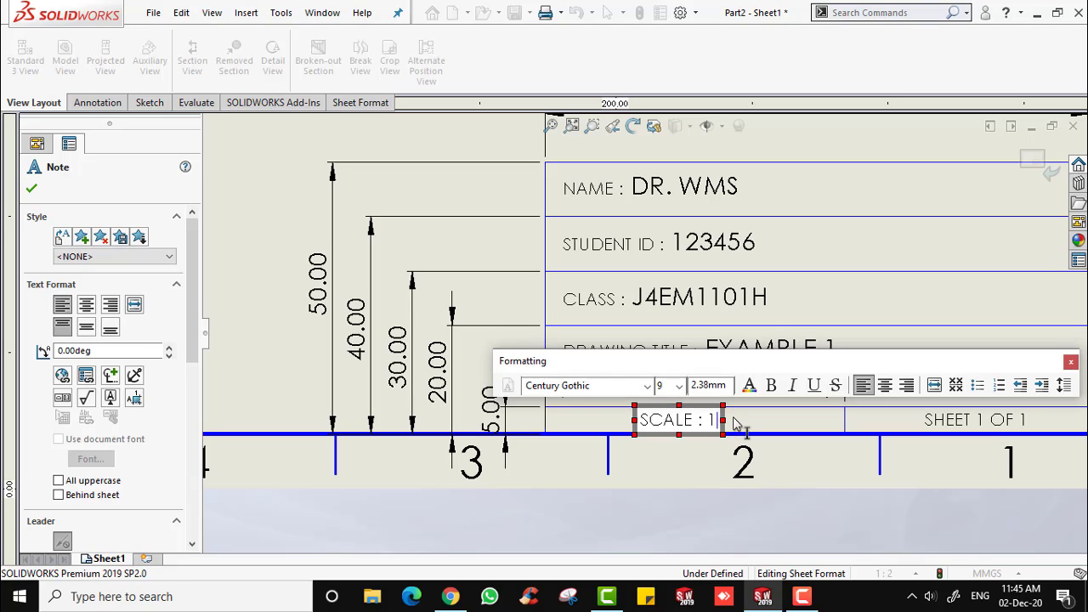
{"action": "type", "text": "2:3"}
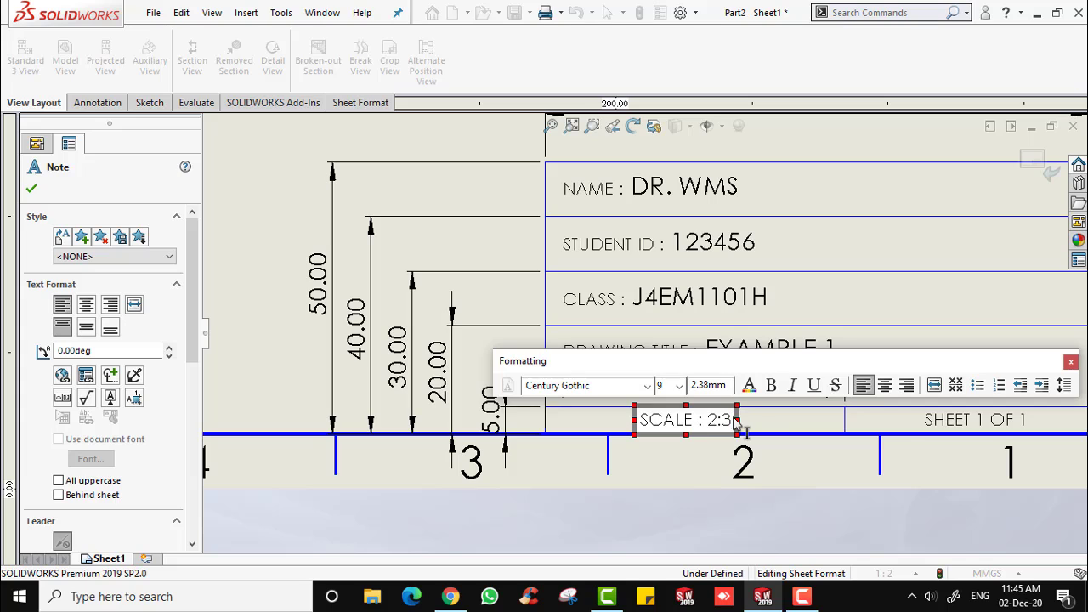
{"action": "left_click", "coordinate": [31, 189]}
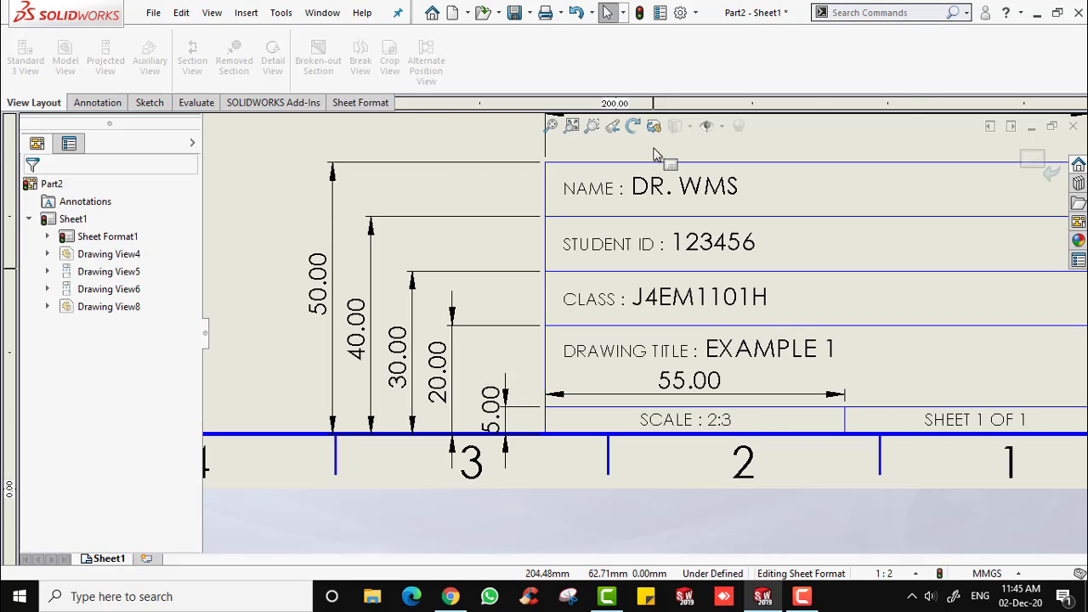
{"action": "left_click", "coordinate": [1052, 174]}
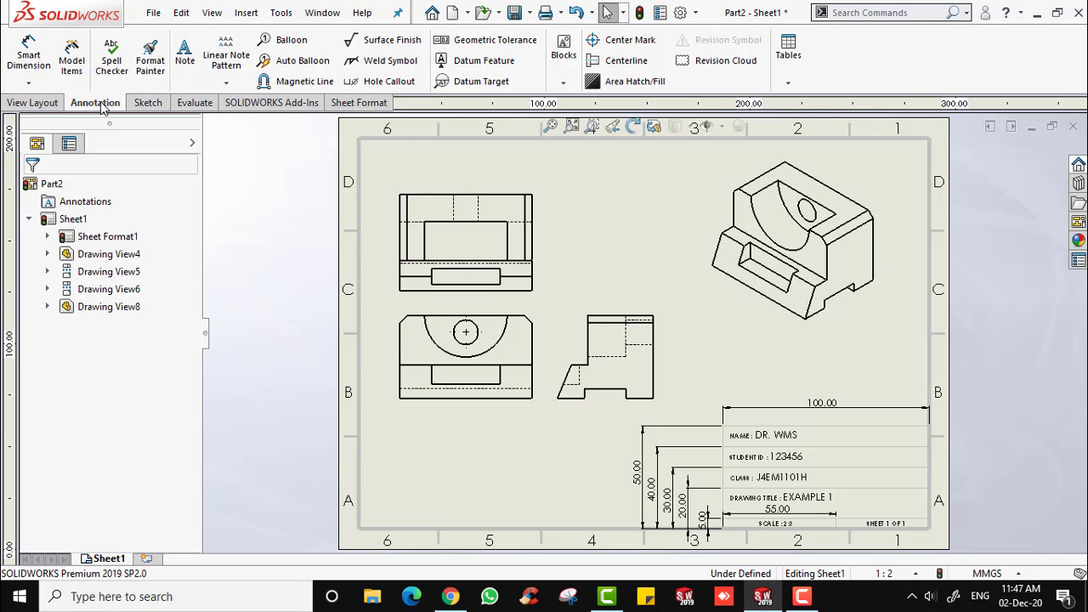
Dimension the front view's bottom edge with Smart Dimension, placing the dimension below the view.
{"action": "left_click", "coordinate": [28, 53]}
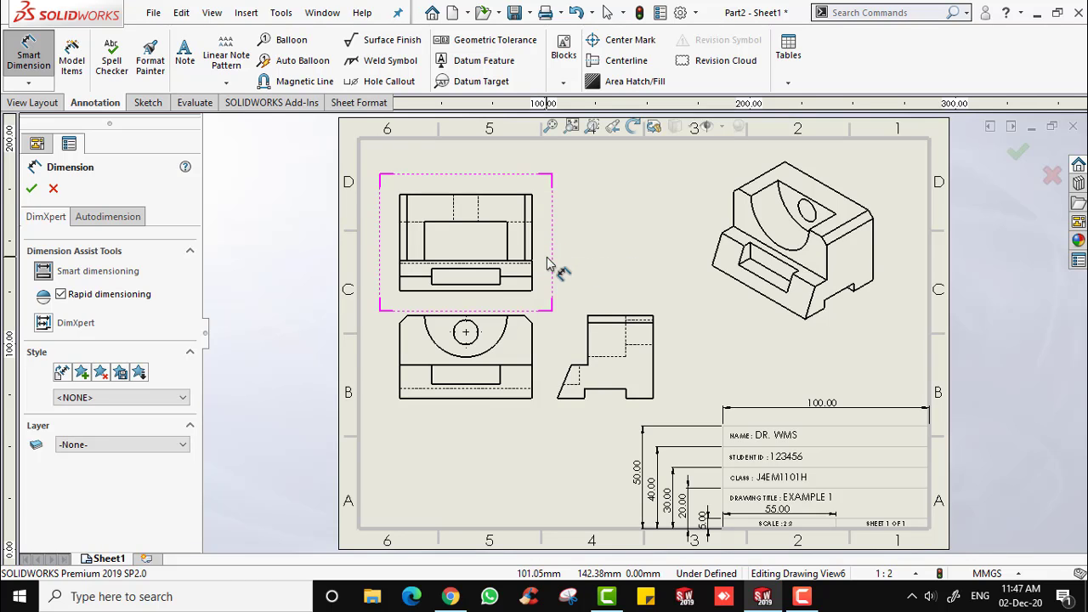
{"action": "scroll", "coordinate": [468, 275], "scroll_direction": "down", "scroll_amount": 2}
{"action": "scroll", "coordinate": [462, 277], "scroll_direction": "down", "scroll_amount": 1}
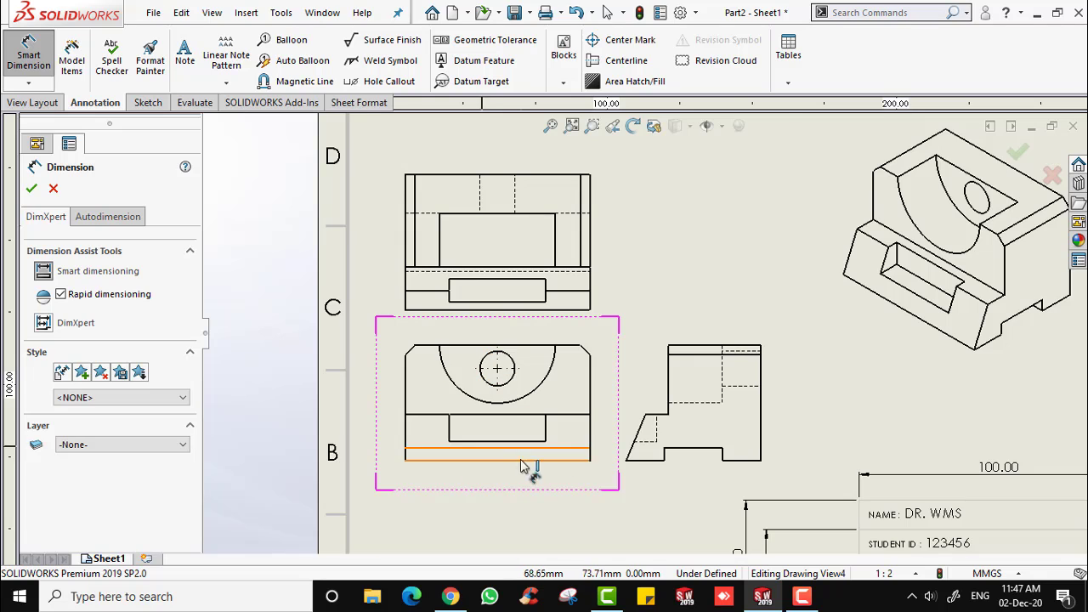
{"action": "scroll", "coordinate": [545, 459], "scroll_direction": "down", "scroll_amount": 2}
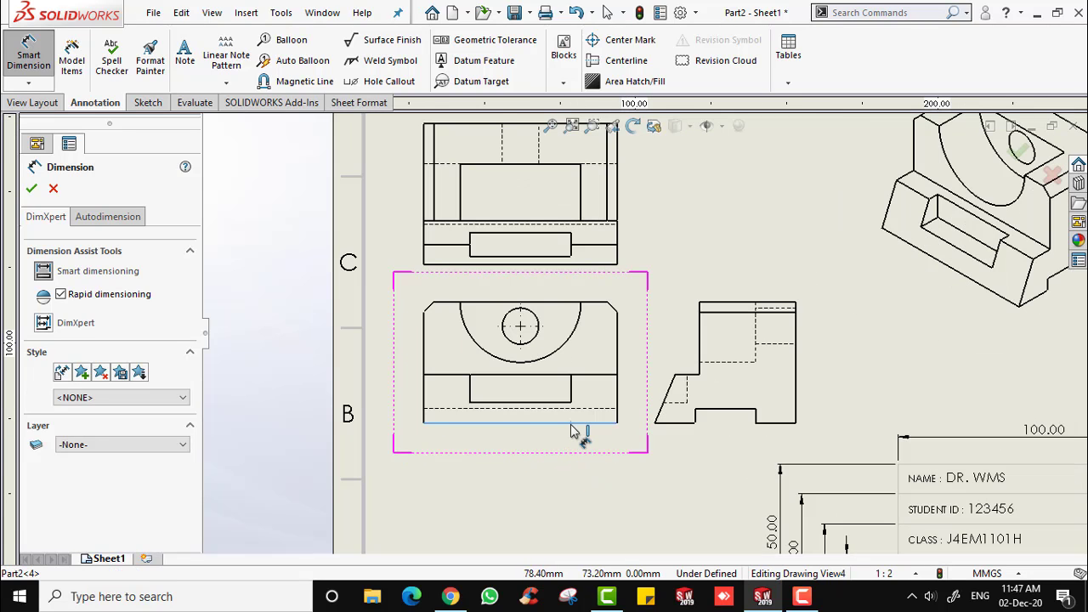
{"action": "left_click", "coordinate": [571, 424]}
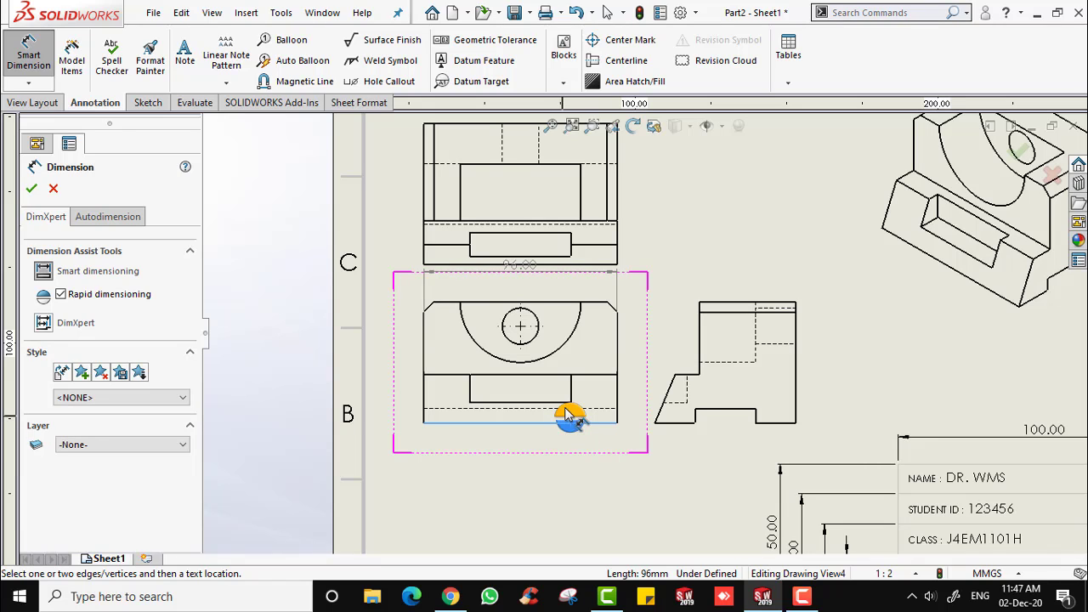
{"action": "left_click", "coordinate": [571, 429]}
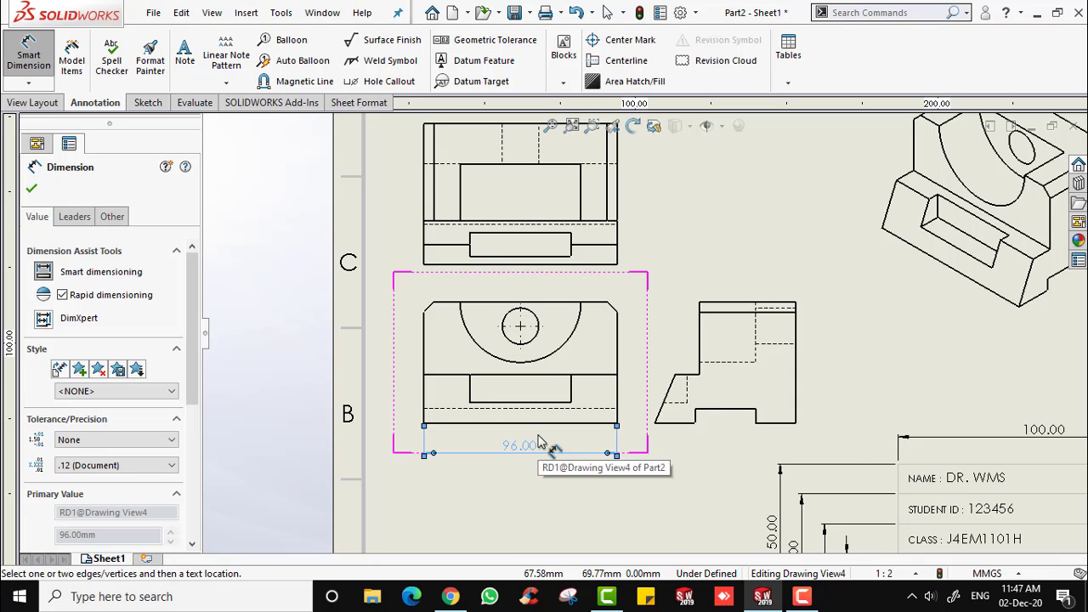
Dimension the front view's left vertical edge and the horizontal width of its upper left chamfer.
{"action": "scroll", "coordinate": [507, 355], "scroll_direction": "up", "scroll_amount": 1}
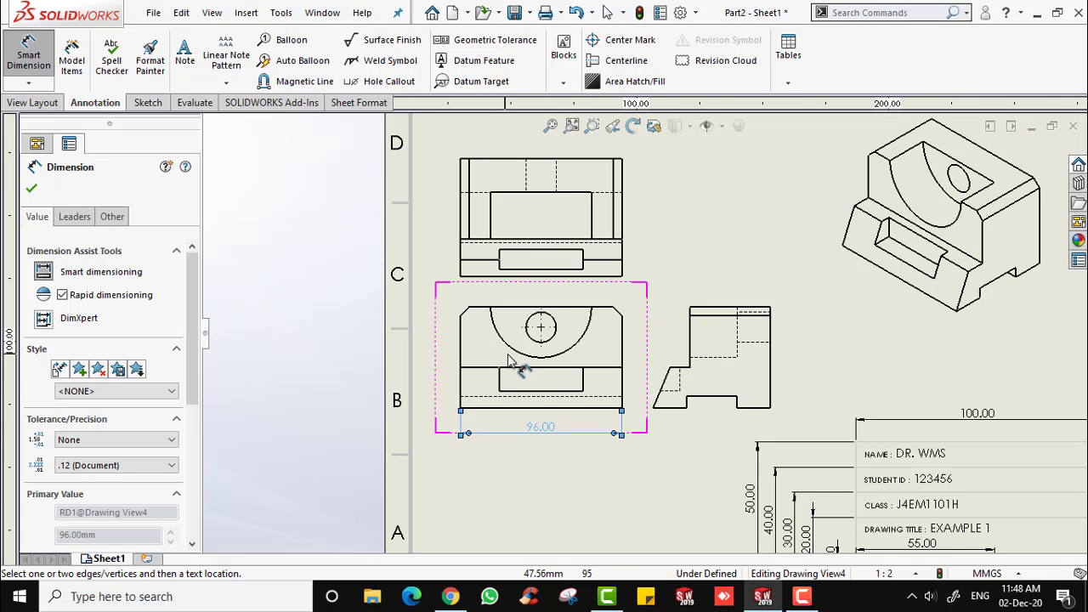
{"action": "scroll", "coordinate": [510, 362], "scroll_direction": "down", "scroll_amount": 2}
{"action": "left_click", "coordinate": [449, 357]}
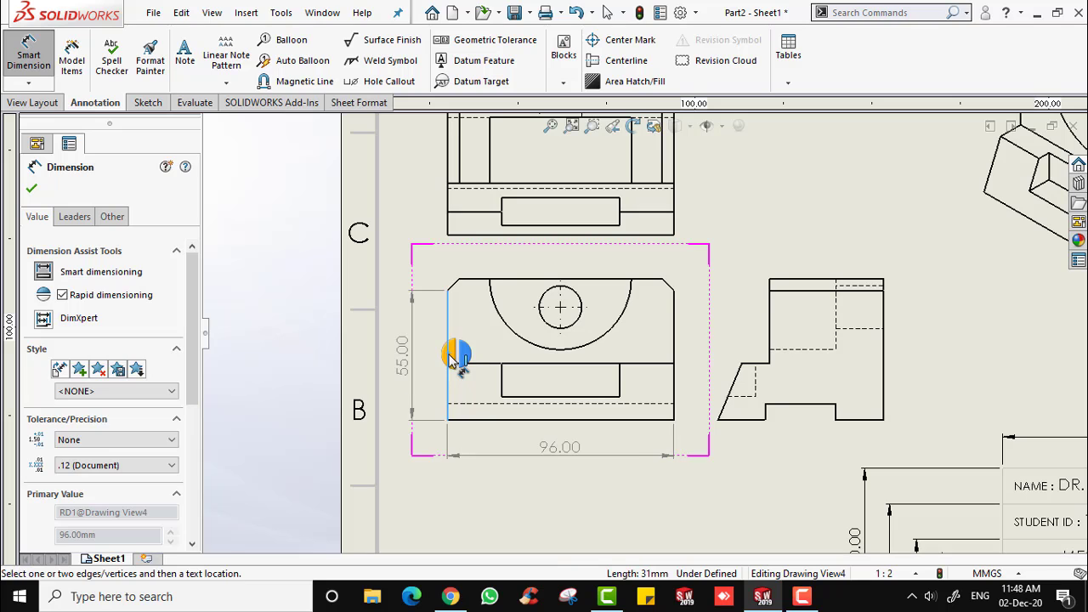
{"action": "left_click", "coordinate": [455, 356]}
{"action": "scroll", "coordinate": [413, 289], "scroll_direction": "down", "scroll_amount": 5}
{"action": "left_click", "coordinate": [576, 295]}
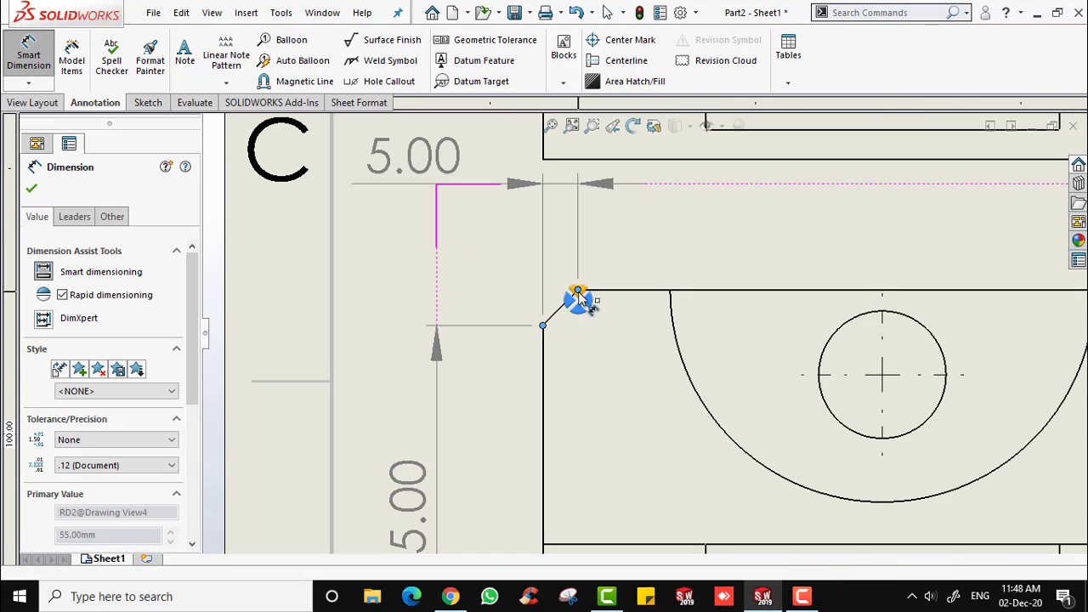
{"action": "left_click", "coordinate": [579, 295]}
Dimension the diameter of the circular hole in the front view.
{"action": "scroll", "coordinate": [805, 408], "scroll_direction": "up", "scroll_amount": 6}
{"action": "scroll", "coordinate": [807, 408], "scroll_direction": "down", "scroll_amount": 3}
{"action": "left_click", "coordinate": [634, 280]}
{"action": "left_click", "coordinate": [635, 280]}
{"action": "scroll", "coordinate": [715, 253], "scroll_direction": "up", "scroll_amount": 1}
{"action": "scroll", "coordinate": [716, 253], "scroll_direction": "down", "scroll_amount": 1}
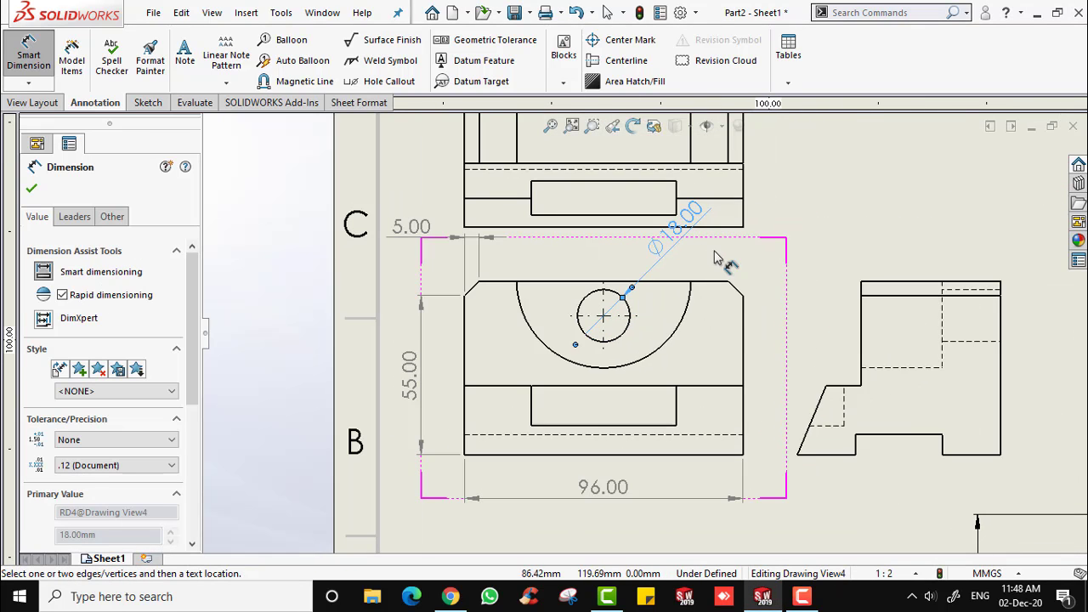
Dimension the front view's large arc radius and the length of its top edge.
{"action": "left_click", "coordinate": [687, 303]}
{"action": "left_click", "coordinate": [722, 284]}
{"action": "left_click", "coordinate": [703, 283]}
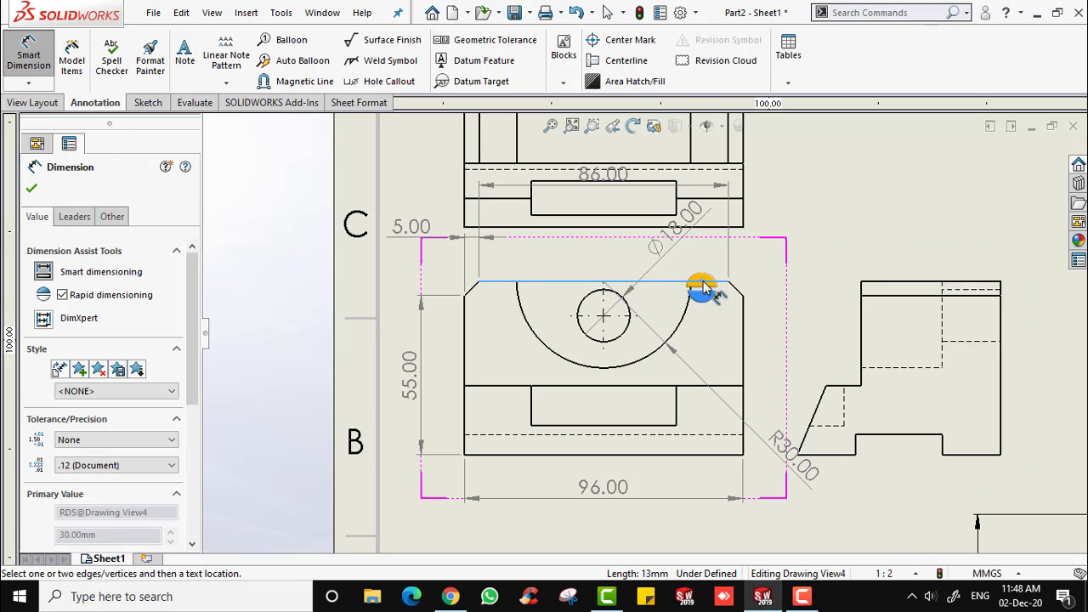
{"action": "scroll", "coordinate": [702, 286], "scroll_direction": "up", "scroll_amount": 5}
{"action": "scroll", "coordinate": [544, 357], "scroll_direction": "down", "scroll_amount": 5}
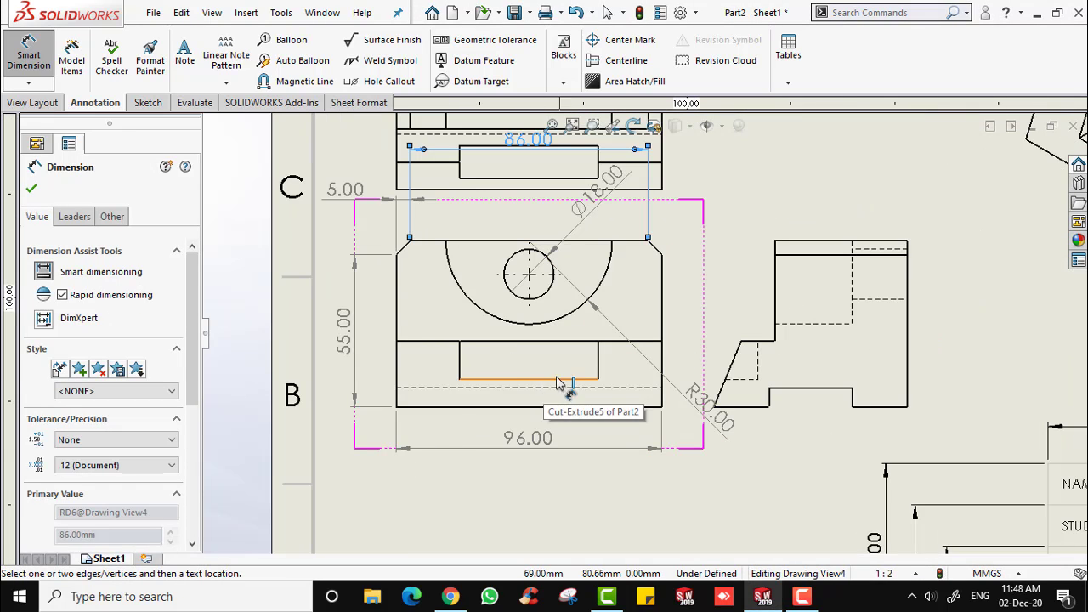
Dimension the width of the rectangular slot in the front view and exit Smart Dimension.
{"action": "left_click", "coordinate": [553, 380]}
{"action": "left_click", "coordinate": [551, 387]}
{"action": "scroll", "coordinate": [624, 318], "scroll_direction": "up", "scroll_amount": 4}
{"action": "key", "text": "Escape"}
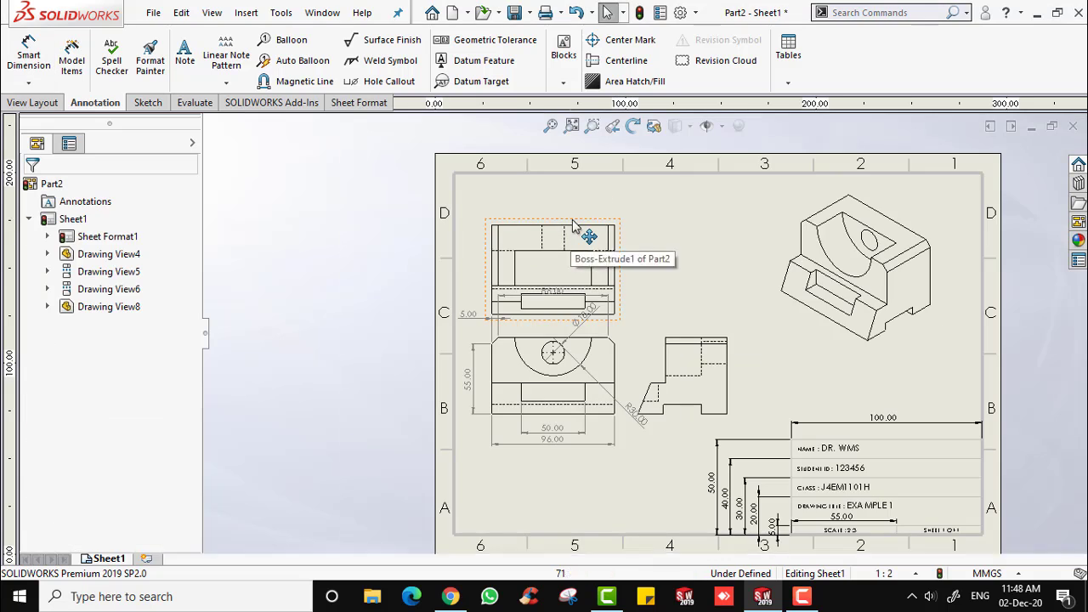
Space the top and right views farther from the front view, and reposition the front view's hole diameter and top-edge dimensions.
{"action": "left_click", "coordinate": [578, 204]}
{"action": "scroll", "coordinate": [603, 333], "scroll_direction": "down", "scroll_amount": 3}
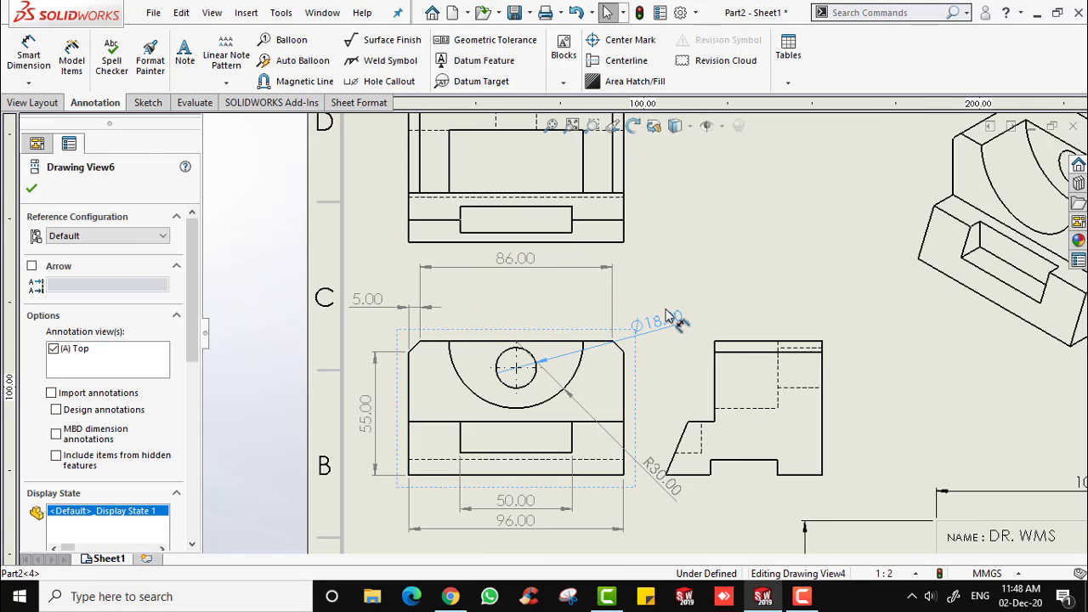
{"action": "left_click", "coordinate": [667, 316]}
{"action": "left_click_drag", "start_coordinate": [526, 262], "coordinate": [528, 303]}
{"action": "left_click_drag", "start_coordinate": [560, 255], "coordinate": [563, 267]}
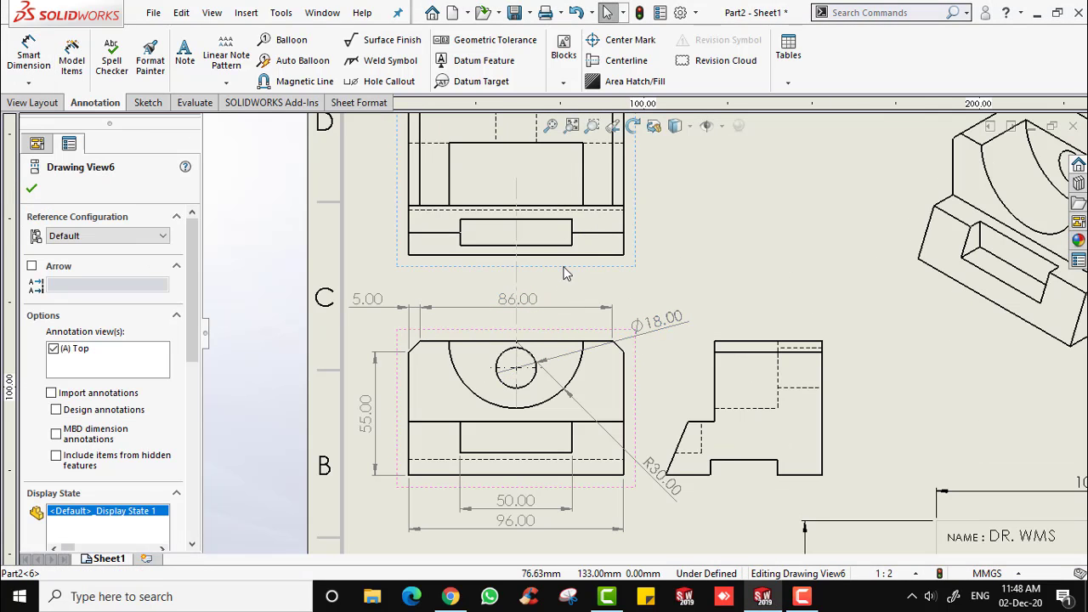
{"action": "left_click_drag", "start_coordinate": [838, 468], "coordinate": [893, 468]}
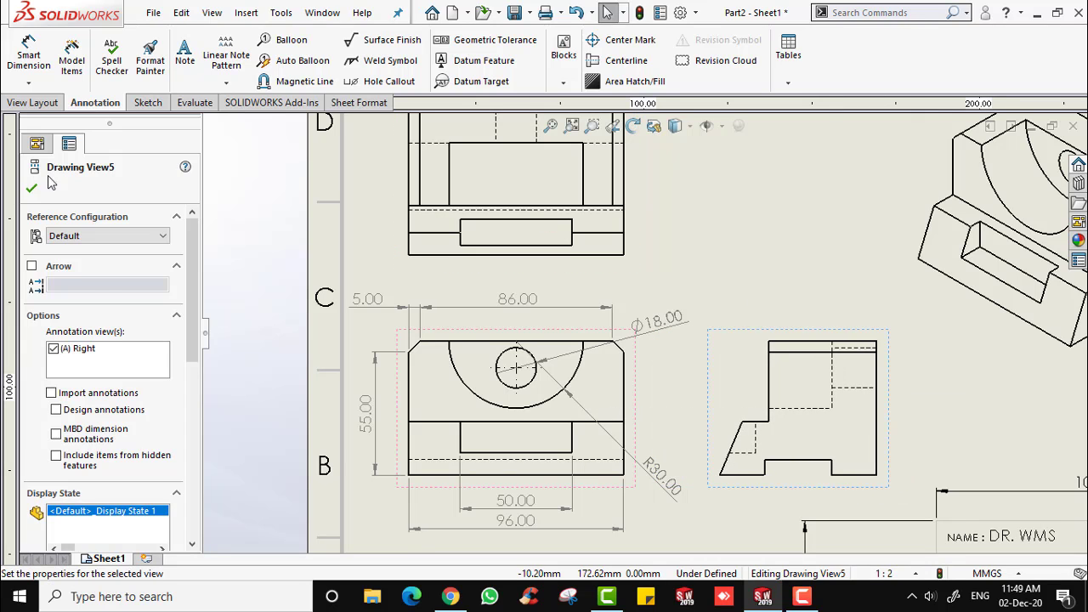
Dimension the top view's rectangular recess depth, overall depth and upper block depth with Smart Dimension, placing them beside the view's right edge.
{"action": "left_click", "coordinate": [28, 55]}
{"action": "key", "text": "f"}
{"action": "scroll", "coordinate": [514, 227], "scroll_direction": "down", "scroll_amount": 8}
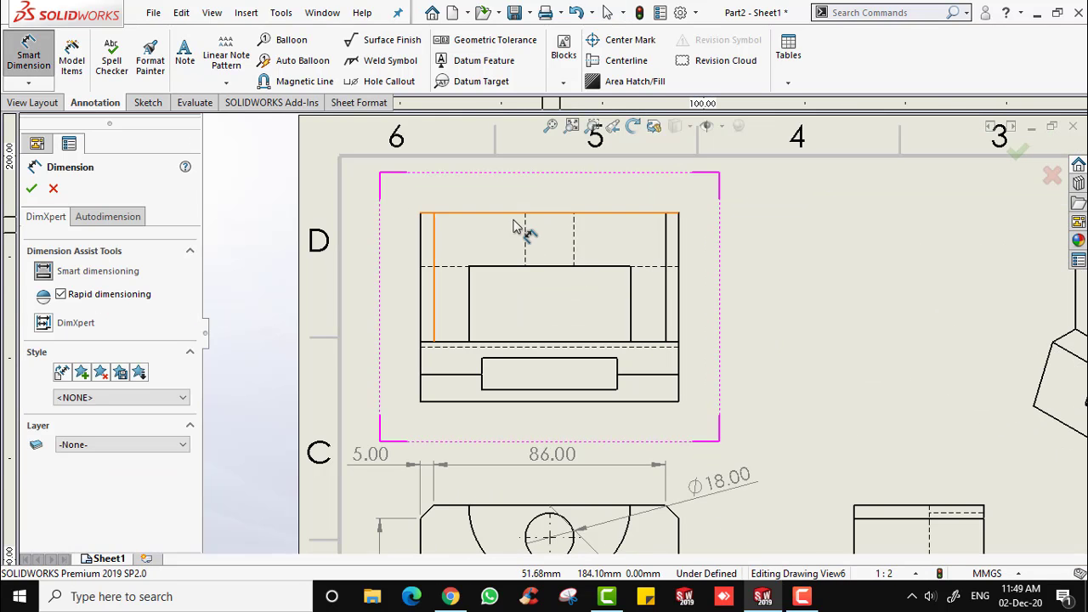
{"action": "scroll", "coordinate": [644, 418], "scroll_direction": "up", "scroll_amount": 3}
{"action": "scroll", "coordinate": [644, 340], "scroll_direction": "down", "scroll_amount": 1}
{"action": "left_click", "coordinate": [646, 280]}
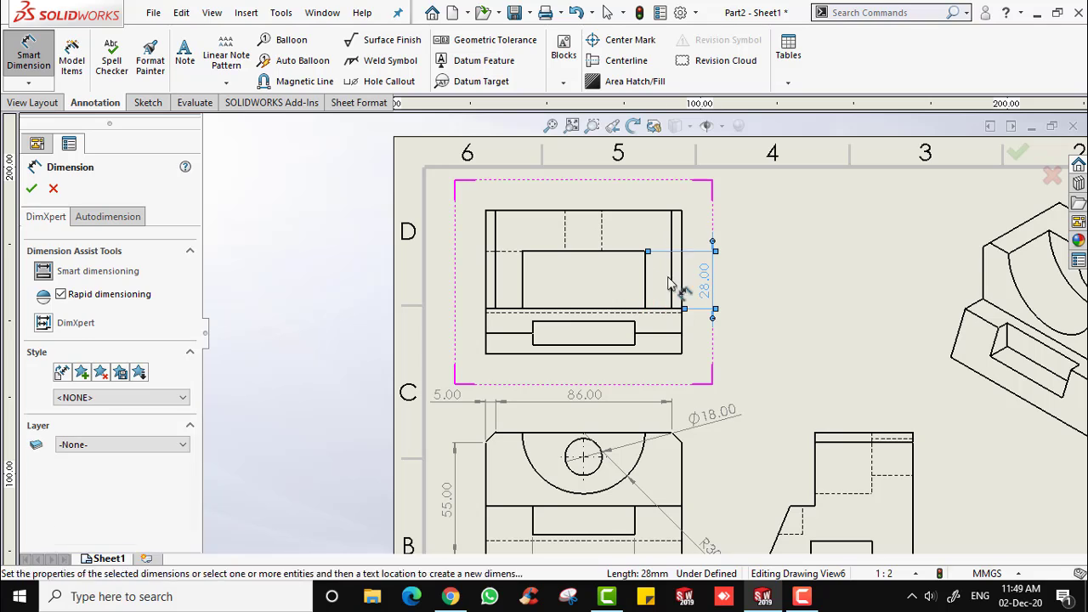
{"action": "left_click", "coordinate": [674, 283]}
{"action": "left_click", "coordinate": [681, 270]}
{"action": "left_click", "coordinate": [693, 285]}
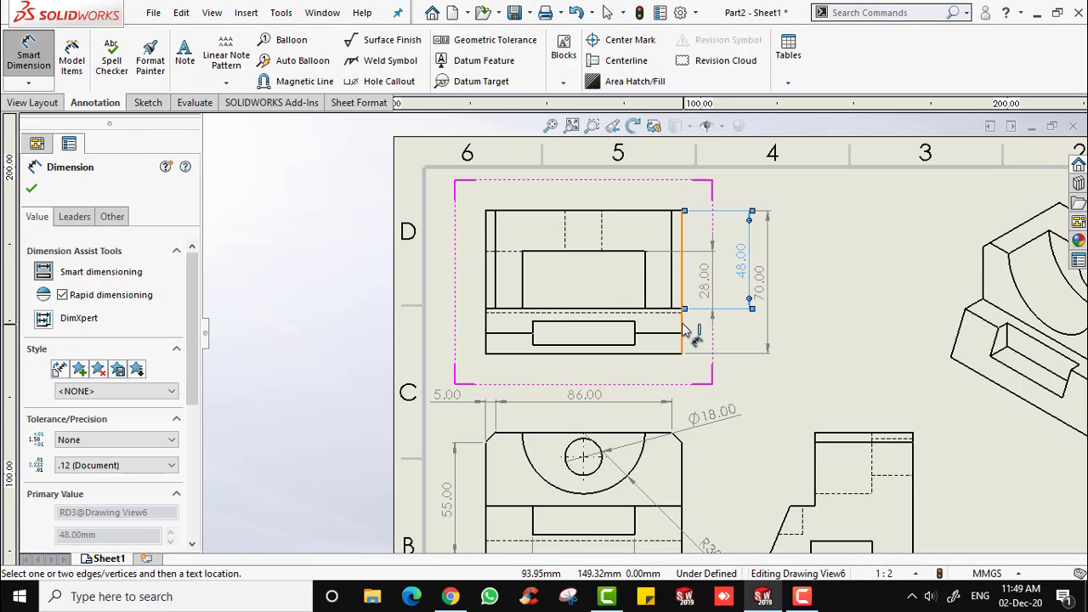
Dimension the short lower right edge segment of the top view and remove the duplicate overall depth dimension.
{"action": "left_click", "coordinate": [692, 339]}
{"action": "left_click", "coordinate": [713, 342]}
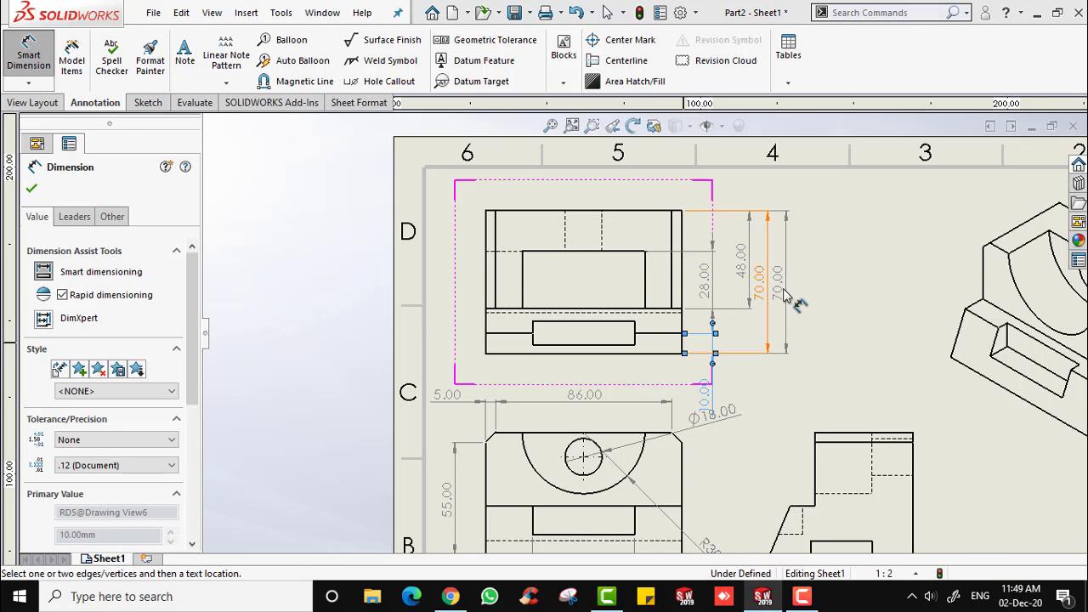
{"action": "left_click", "coordinate": [787, 291]}
Dimension the slot's short side in the top view, and move it and the lower edge dimension outward to separate them.
{"action": "scroll", "coordinate": [671, 348], "scroll_direction": "up", "scroll_amount": 3}
{"action": "left_click", "coordinate": [534, 314]}
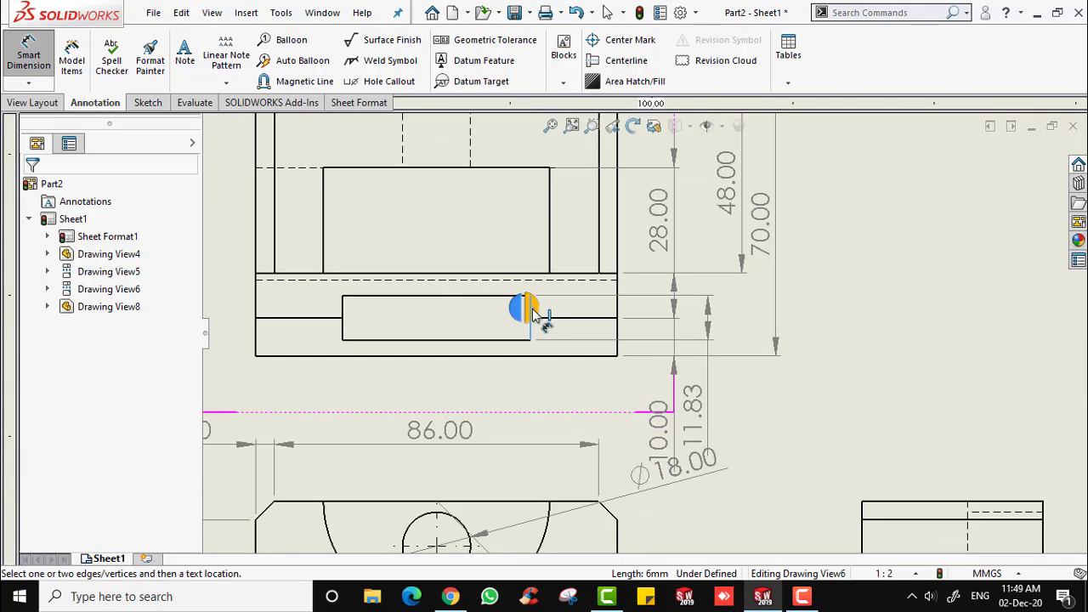
{"action": "left_click_drag", "start_coordinate": [695, 418], "coordinate": [798, 400]}
{"action": "left_click_drag", "start_coordinate": [664, 437], "coordinate": [733, 407]}
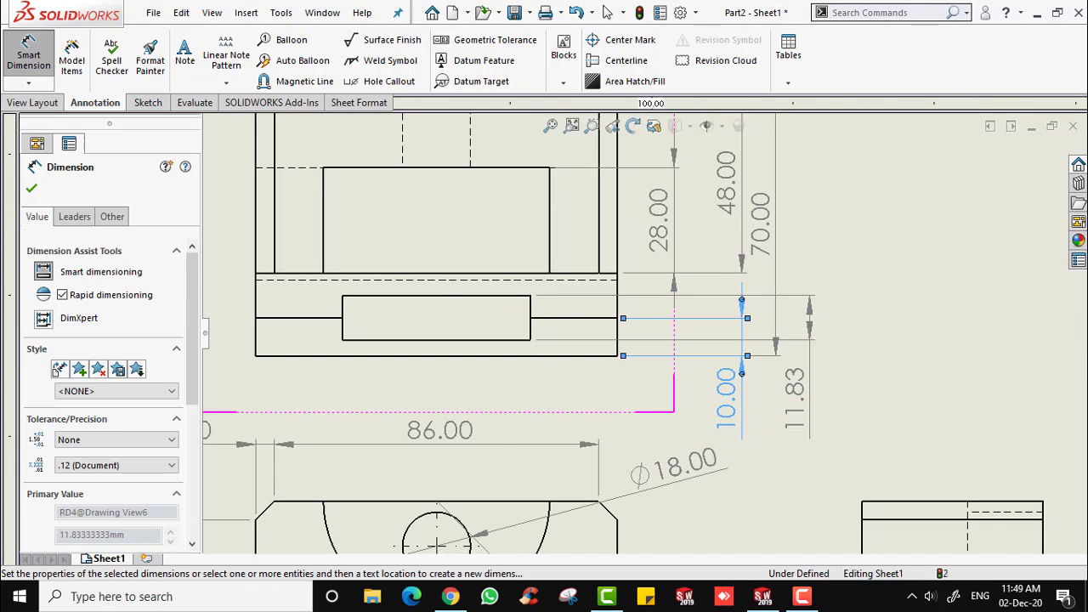
Dimension the right view's top edge and the height of its bottom notch.
{"action": "scroll", "coordinate": [731, 374], "scroll_direction": "down", "scroll_amount": 5}
{"action": "scroll", "coordinate": [578, 432], "scroll_direction": "up", "scroll_amount": 4}
{"action": "left_click", "coordinate": [618, 276]}
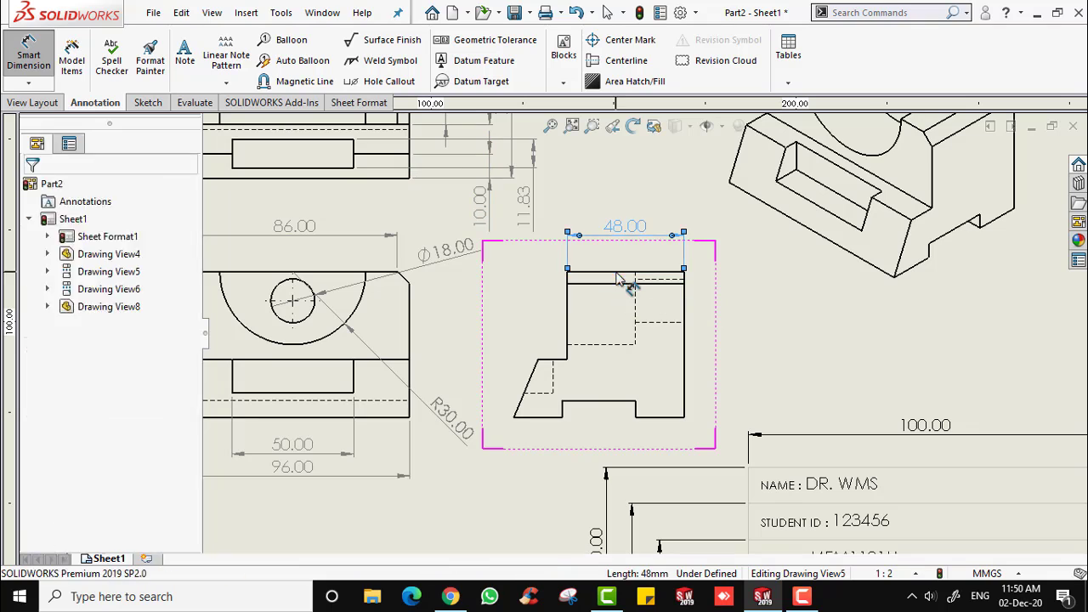
{"action": "left_click", "coordinate": [618, 276]}
{"action": "left_click", "coordinate": [637, 410]}
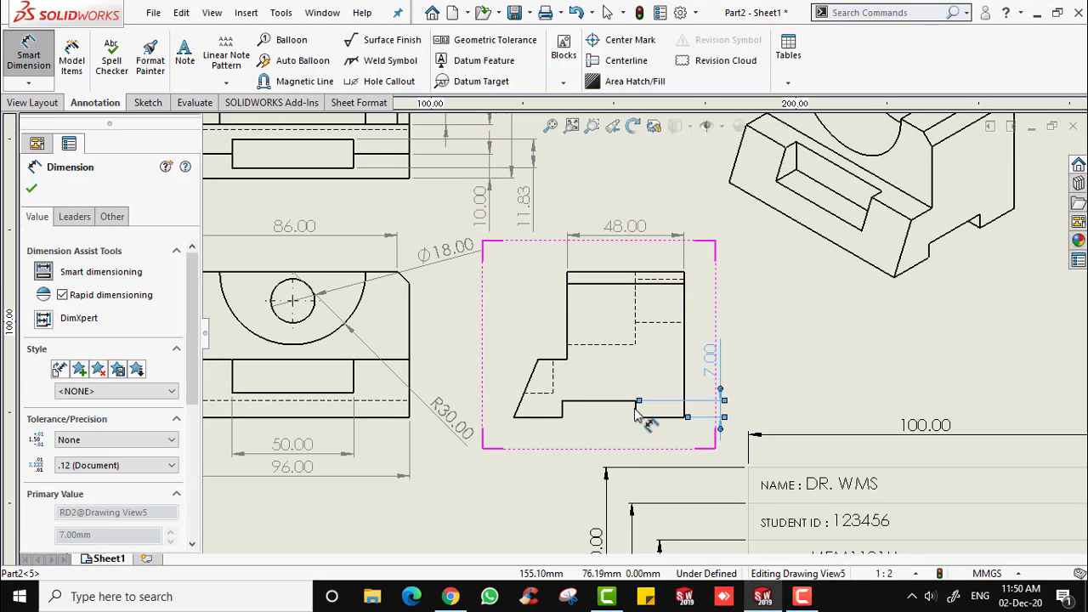
Dimension the right view's bottom notch width and the bottom edge segment right of it, placing both below the view.
{"action": "left_click", "coordinate": [602, 408]}
{"action": "left_click", "coordinate": [592, 442]}
{"action": "left_click", "coordinate": [663, 418]}
{"action": "left_click", "coordinate": [675, 473]}
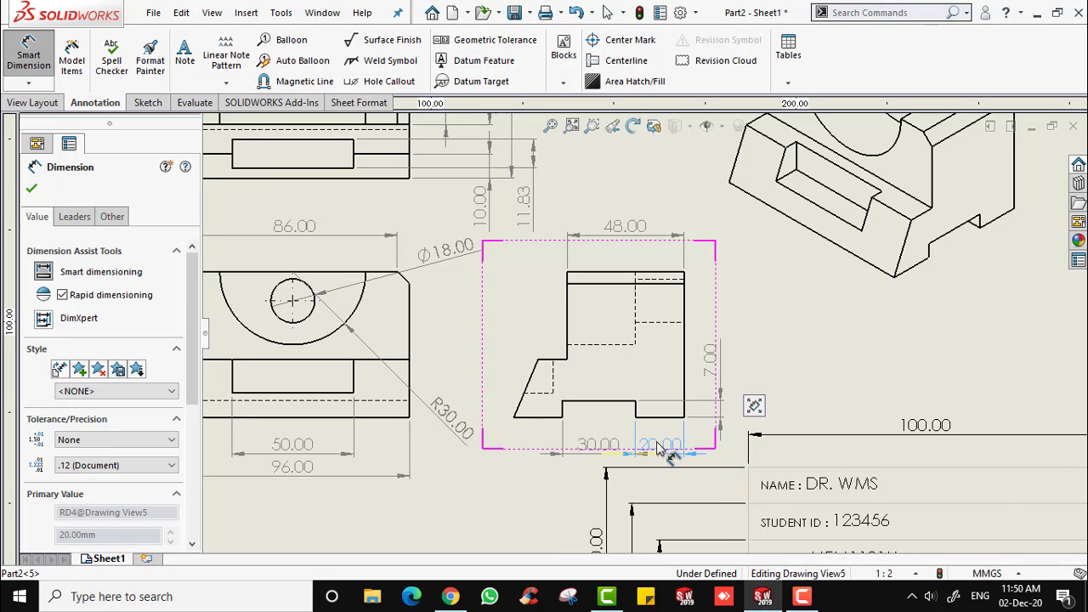
{"action": "left_click", "coordinate": [668, 446]}
Dimension the upper and lower horizontal depths of the hidden front slot in the right view and exit Smart Dimension.
{"action": "left_click", "coordinate": [554, 373]}
{"action": "left_click", "coordinate": [538, 358]}
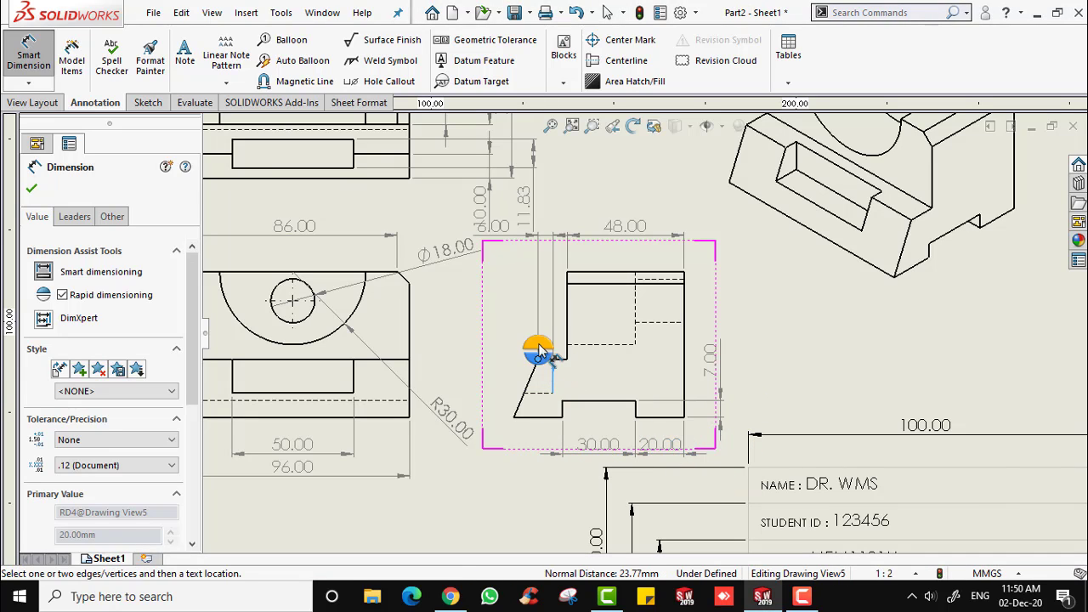
{"action": "left_click", "coordinate": [559, 242]}
{"action": "left_click", "coordinate": [559, 339]}
{"action": "left_click", "coordinate": [539, 394]}
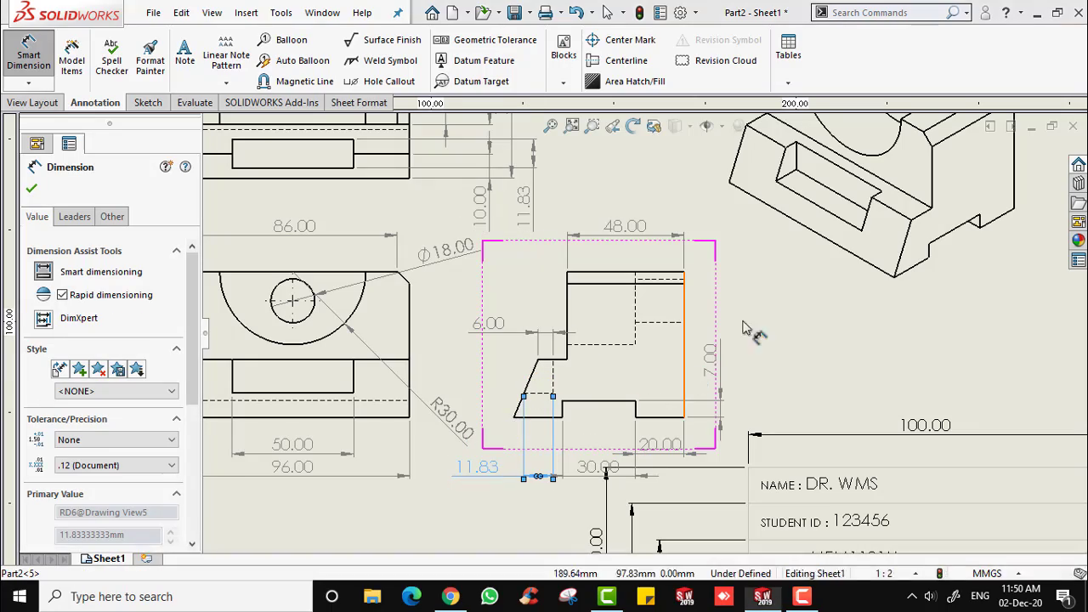
{"action": "key", "text": "f"}
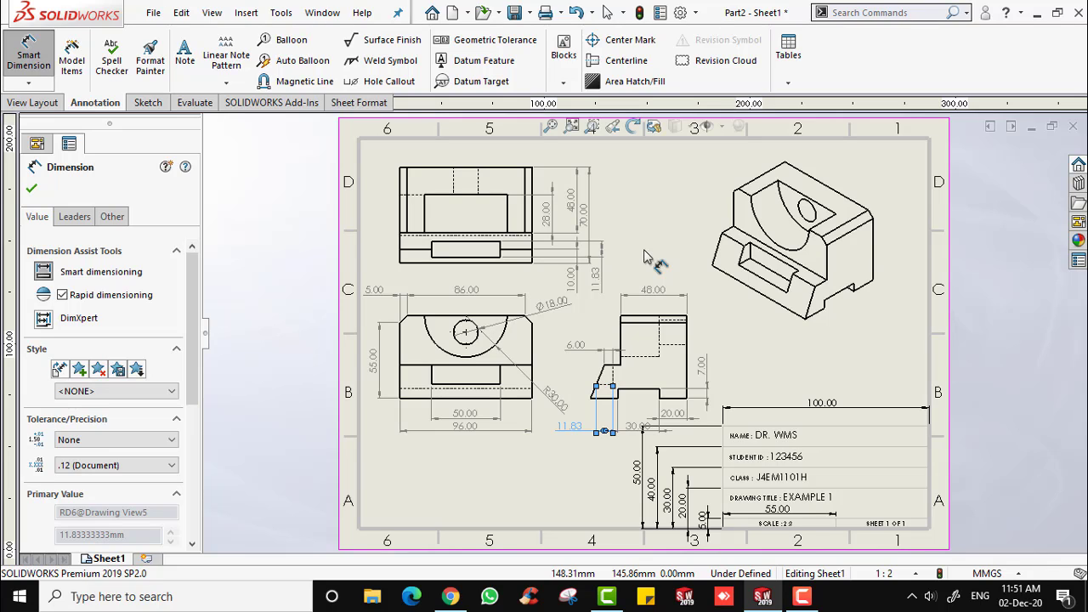
{"action": "key", "text": "Escape"}
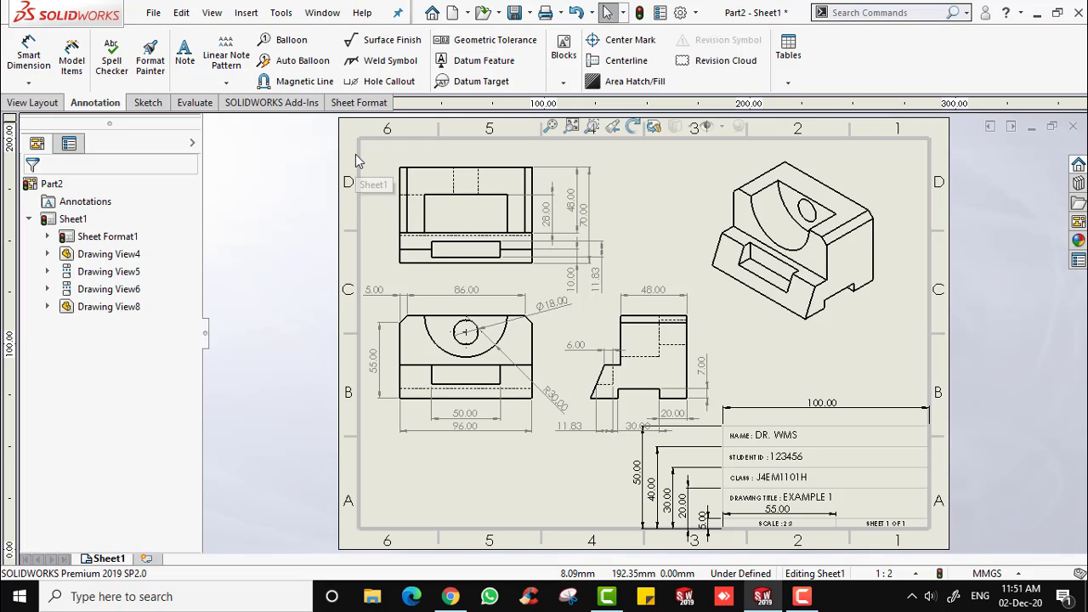
Reduce the dimension text size in the document's dimension properties, specifying the Century Gothic font height in points.
{"action": "left_click", "coordinate": [682, 14]}
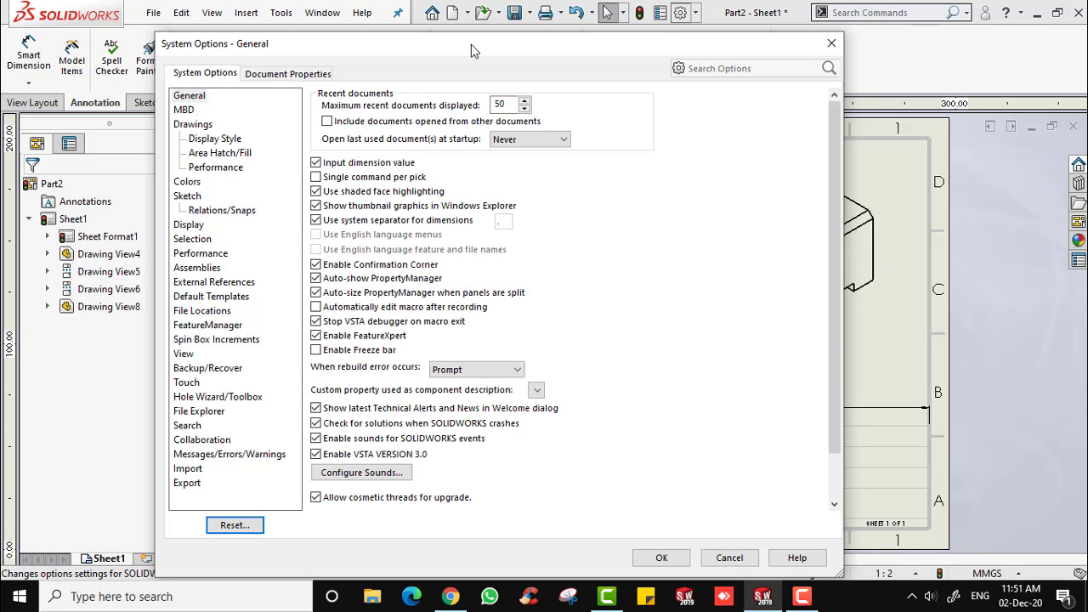
{"action": "left_click", "coordinate": [279, 76]}
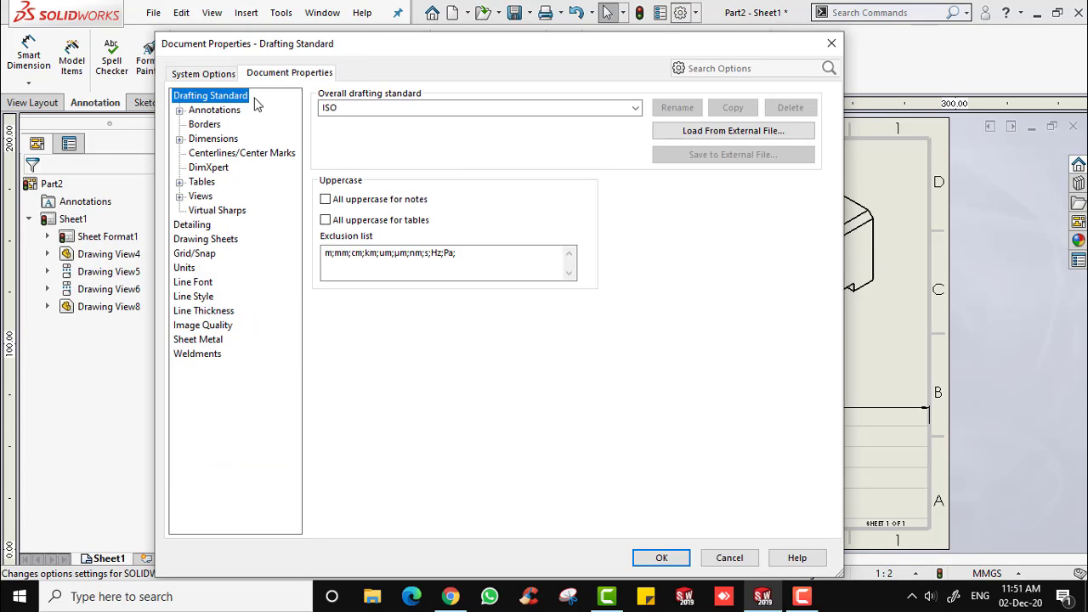
{"action": "left_click", "coordinate": [211, 141]}
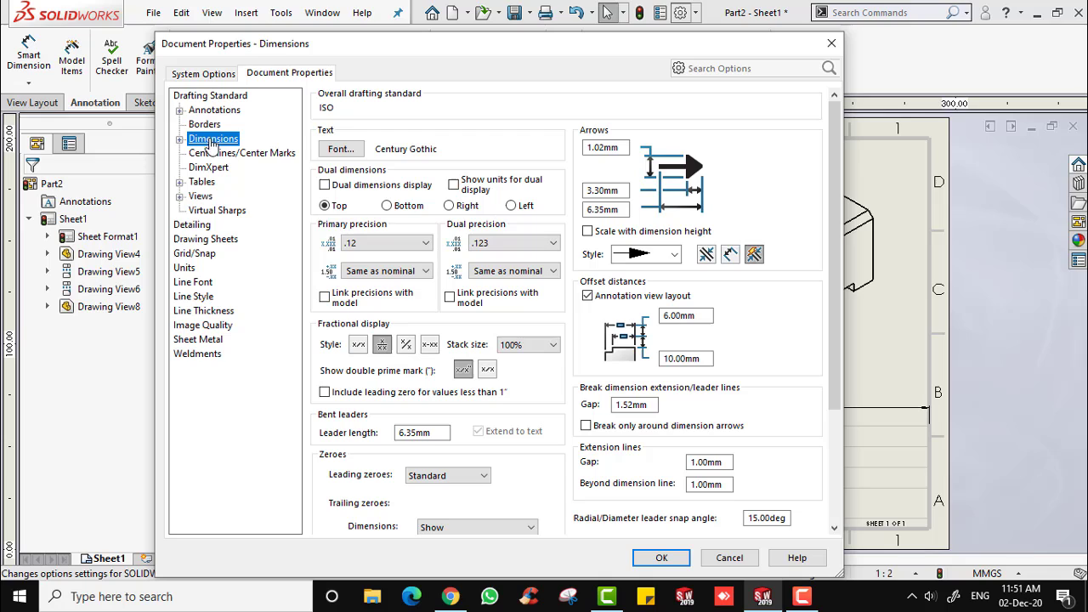
{"action": "left_click", "coordinate": [349, 151]}
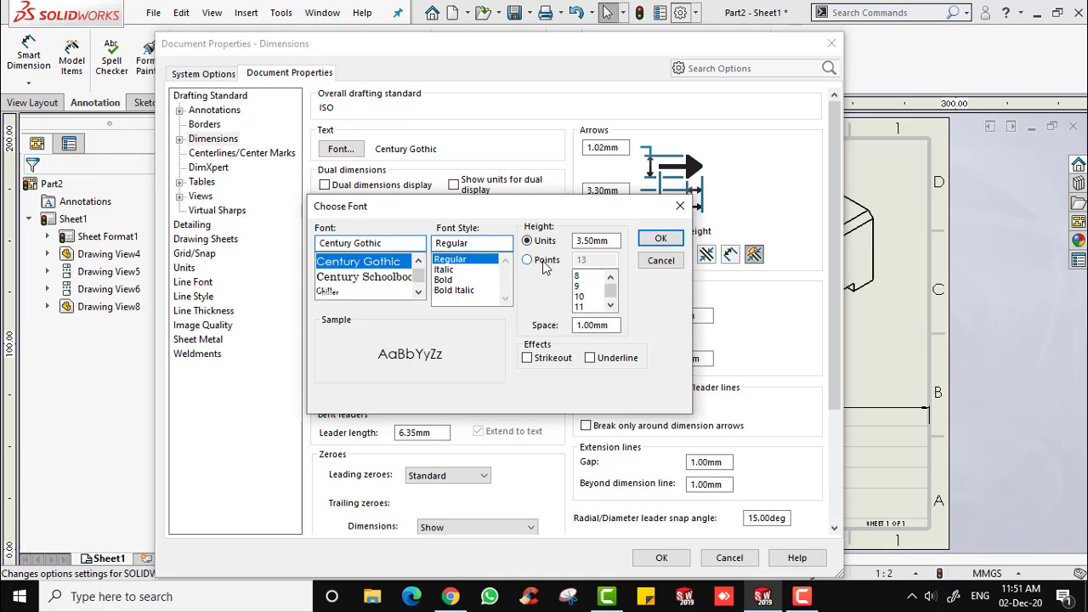
{"action": "left_click", "coordinate": [545, 262]}
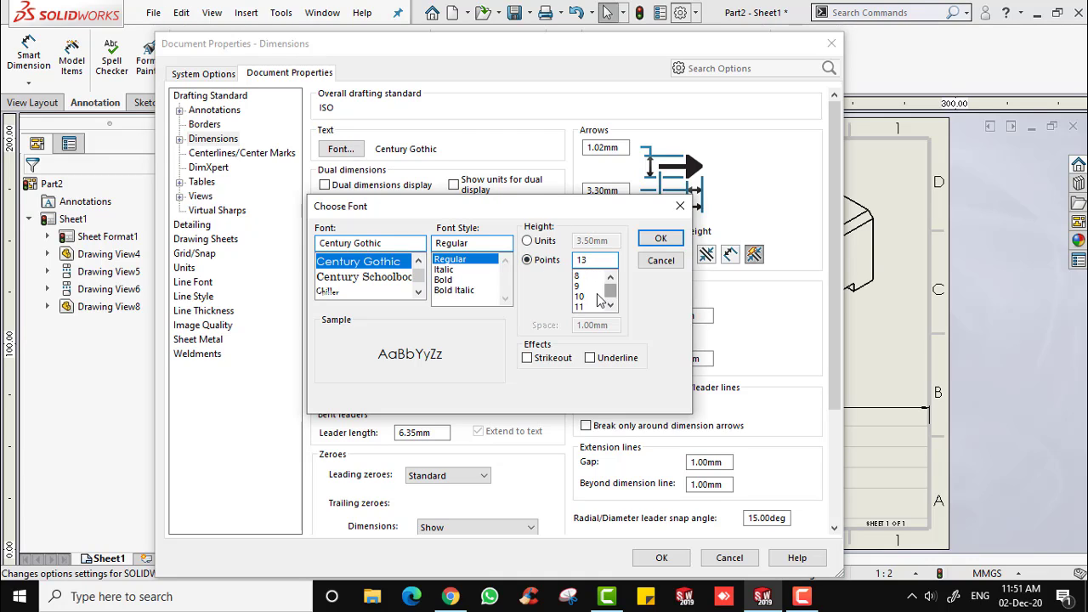
{"action": "left_click", "coordinate": [661, 238]}
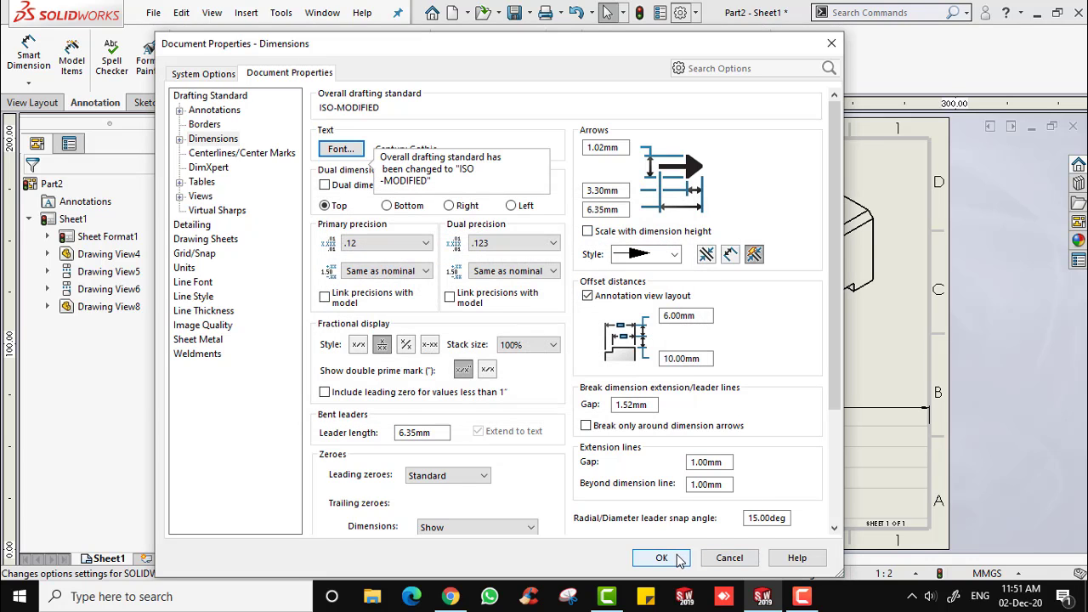
{"action": "left_click", "coordinate": [661, 558]}
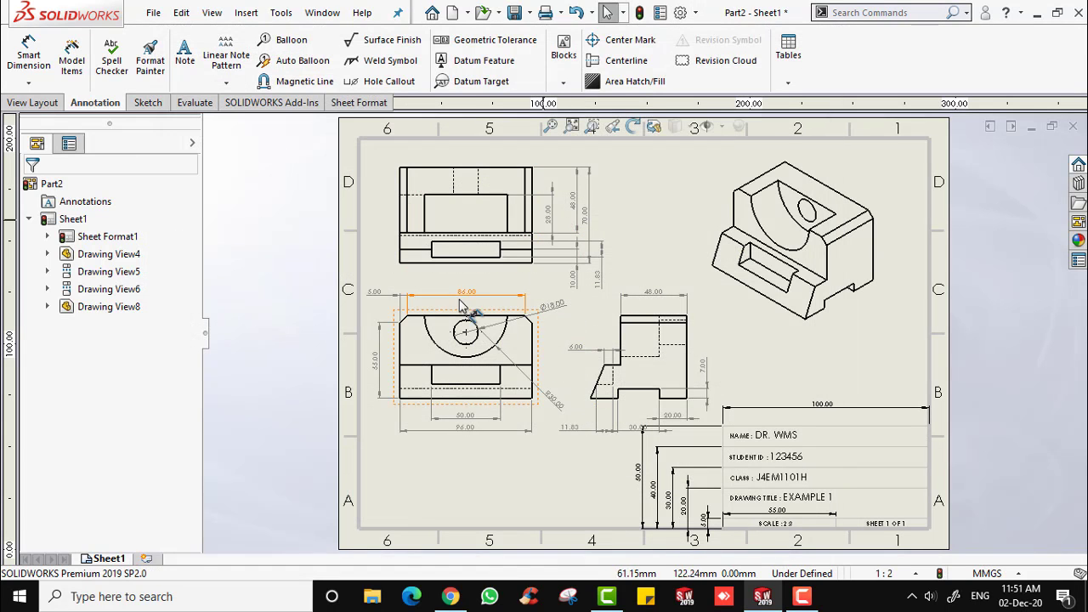
{"action": "key", "text": "z"}
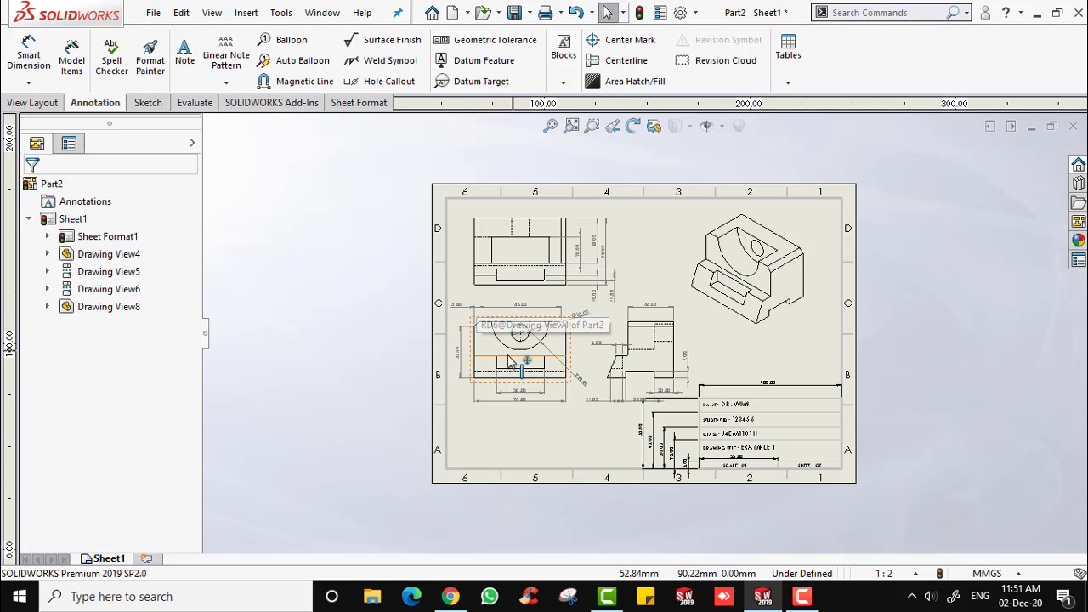
{"action": "key", "text": "shift+z"}
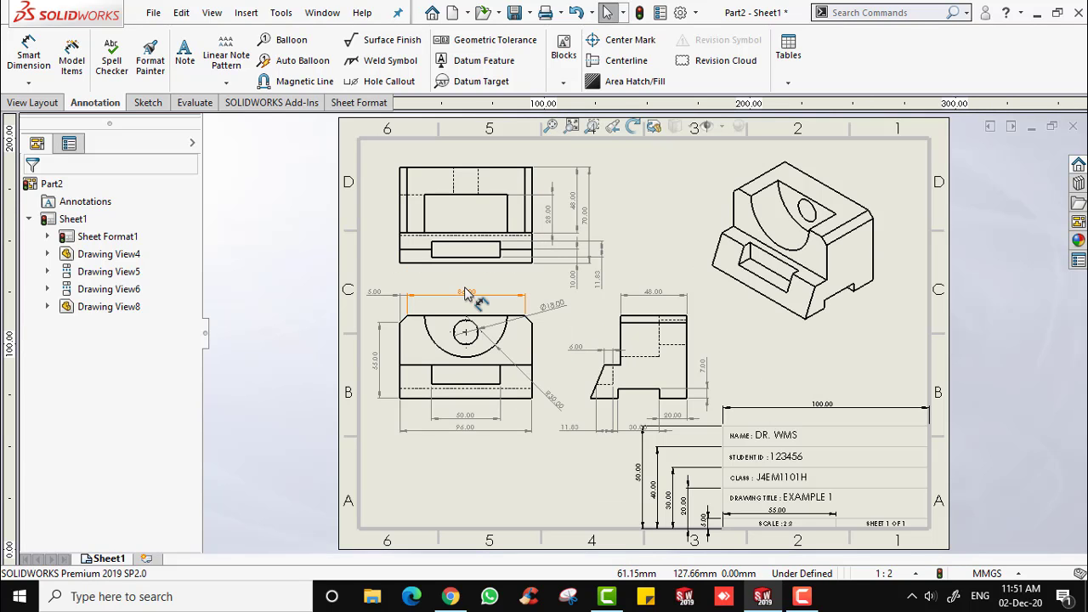